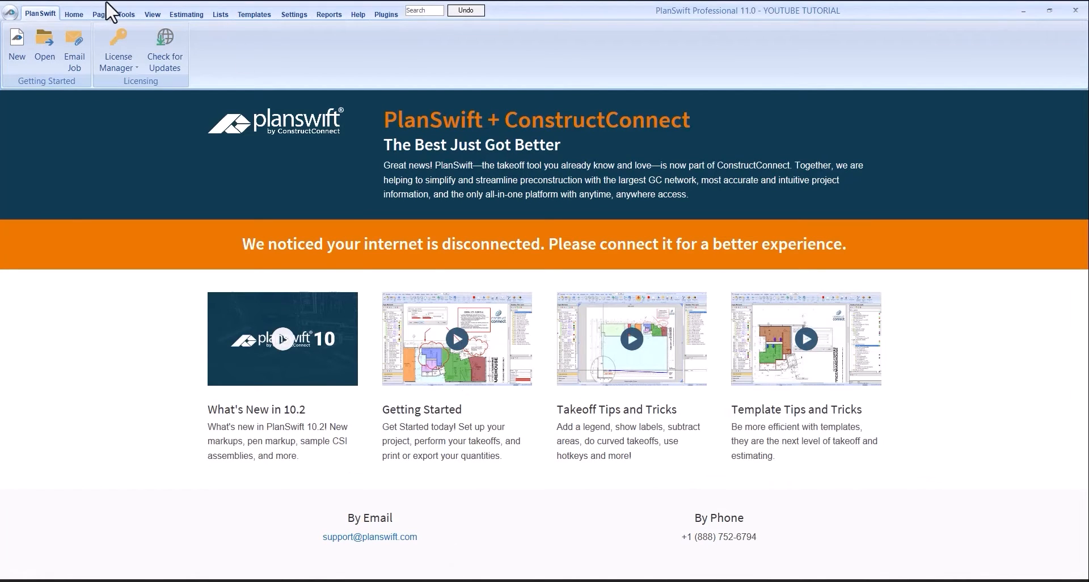
- Expand the ROAD folder in the YOUTUBE TUTORIAL job and open the LONGITUDINAL SECTION page
left_click(74, 14)
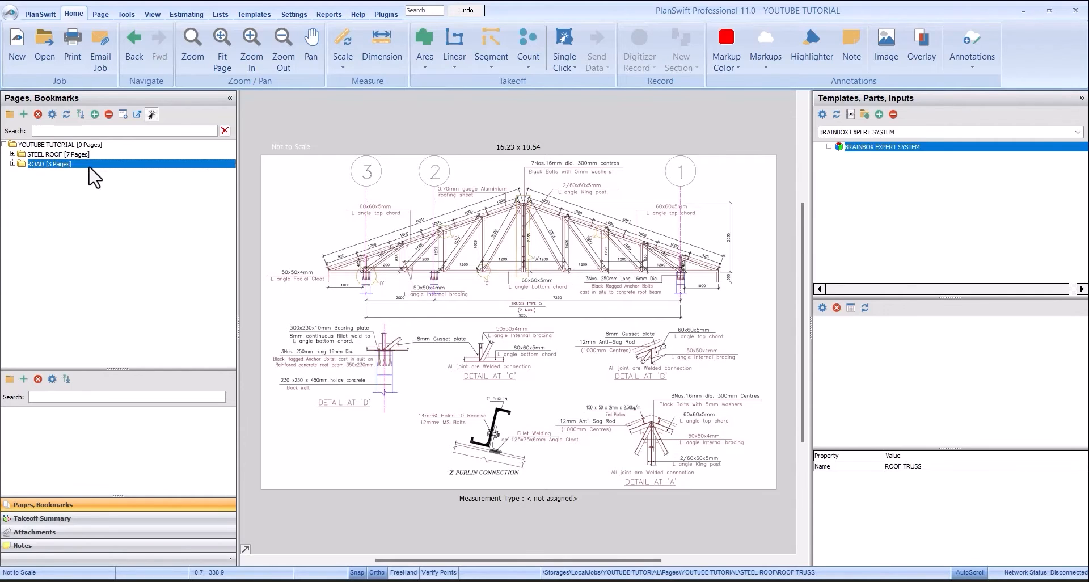
left_click(13, 163)
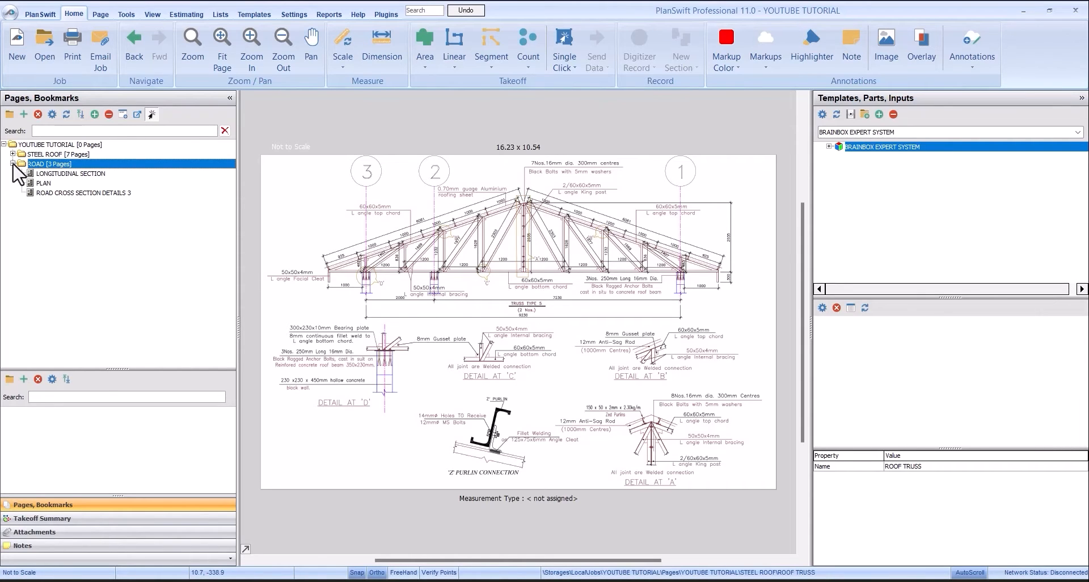
left_click(82, 174)
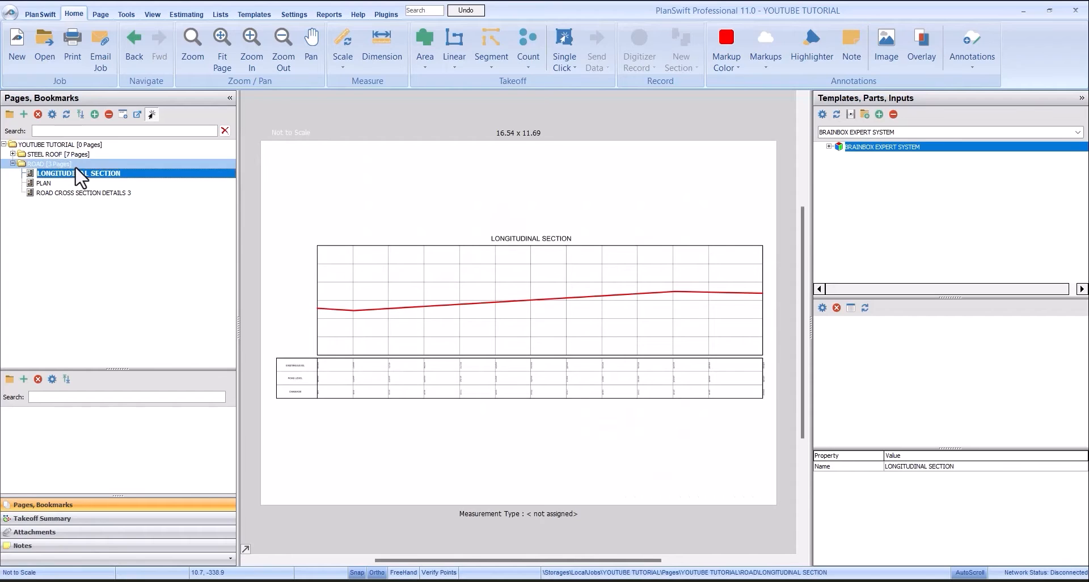
left_click(20, 165)
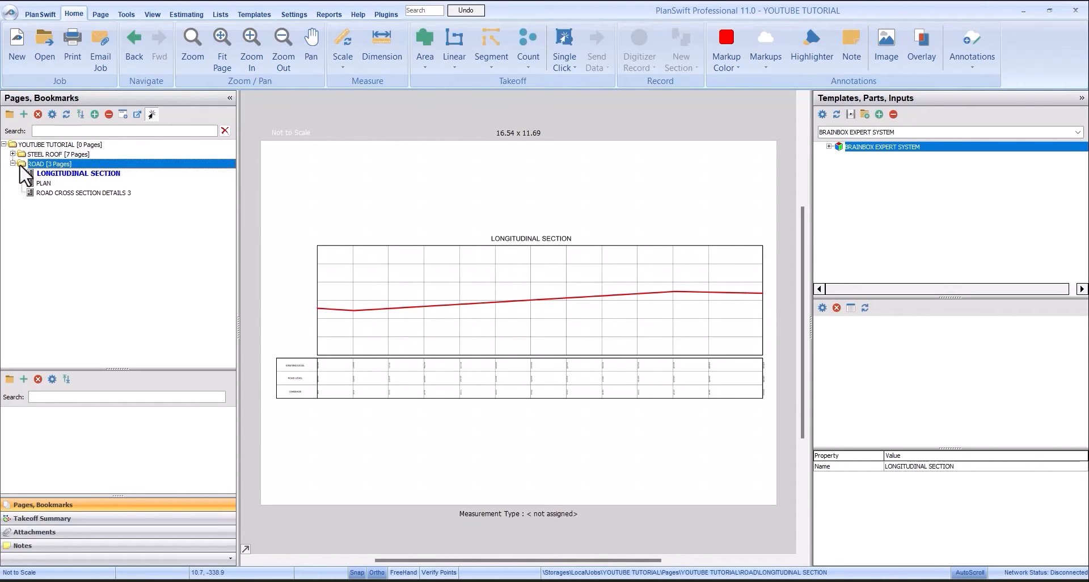
left_click(105, 175)
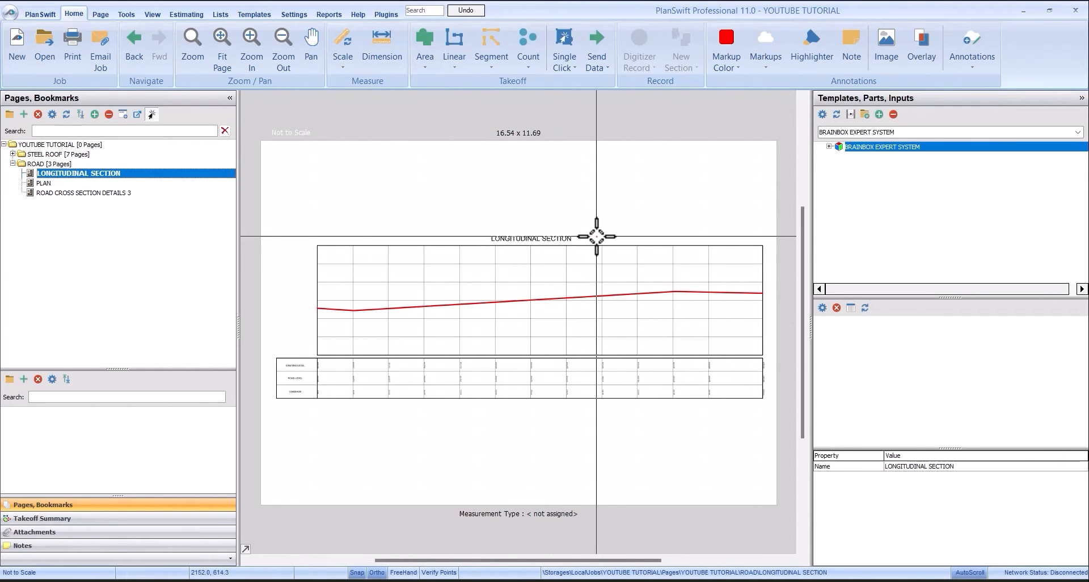
- Examine the longitudinal section's profile and its table of existing level, road level and chainage
scroll(355, 384, "up", 3)
scroll(567, 295, "down", 2)
scroll(274, 340, "up", 5)
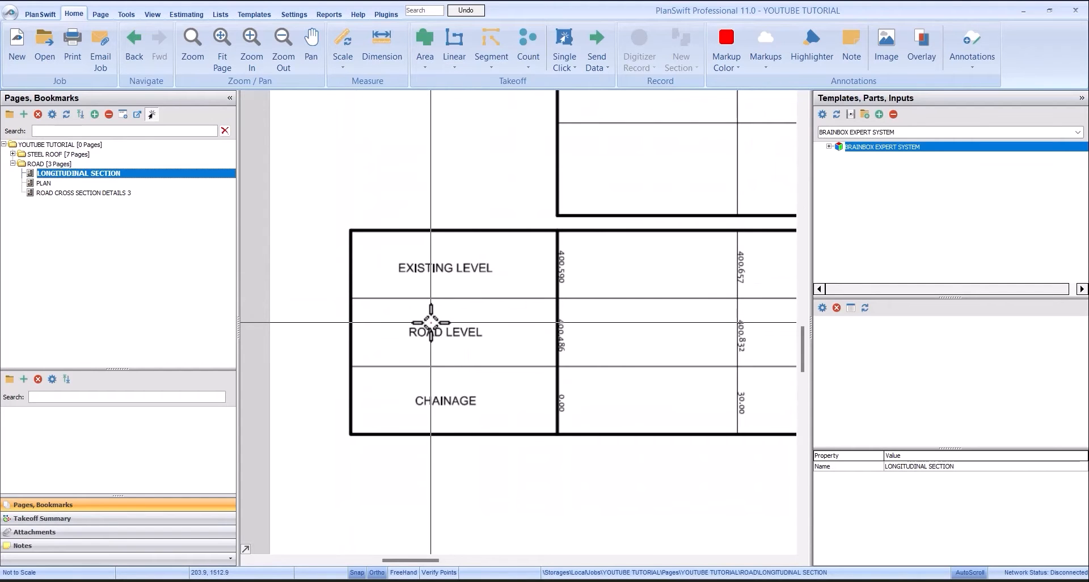
scroll(488, 389, "down", 5)
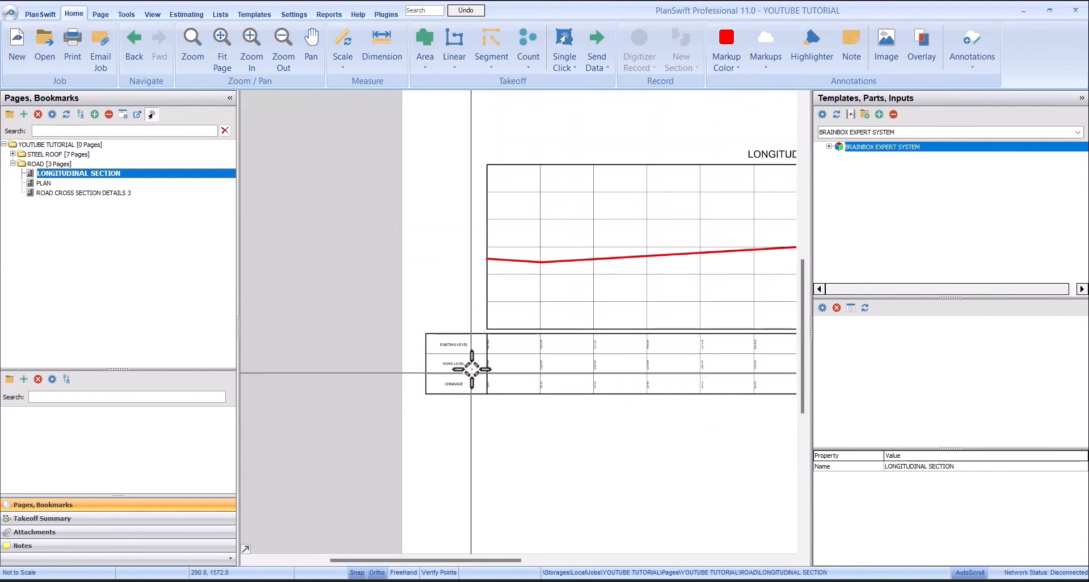
scroll(472, 371, "down", 1)
scroll(625, 321, "up", 3)
scroll(334, 241, "down", 3)
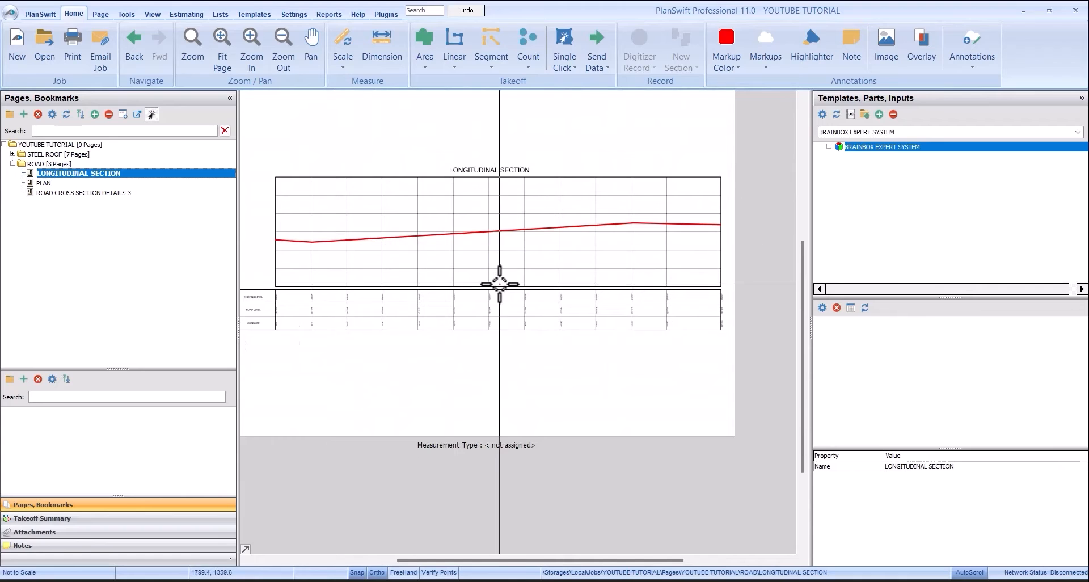
- Open the PLAN page and examine the road layout with its chainage divisions
left_click(136, 184)
scroll(544, 271, "up", 3)
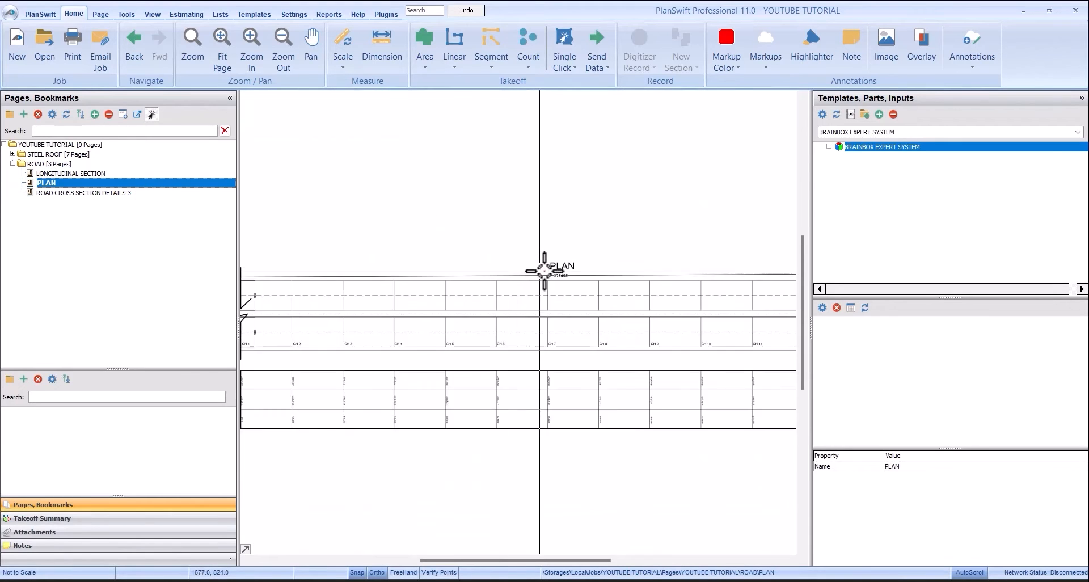
scroll(545, 271, "up", 3)
scroll(583, 281, "up", 1)
scroll(449, 248, "down", 1)
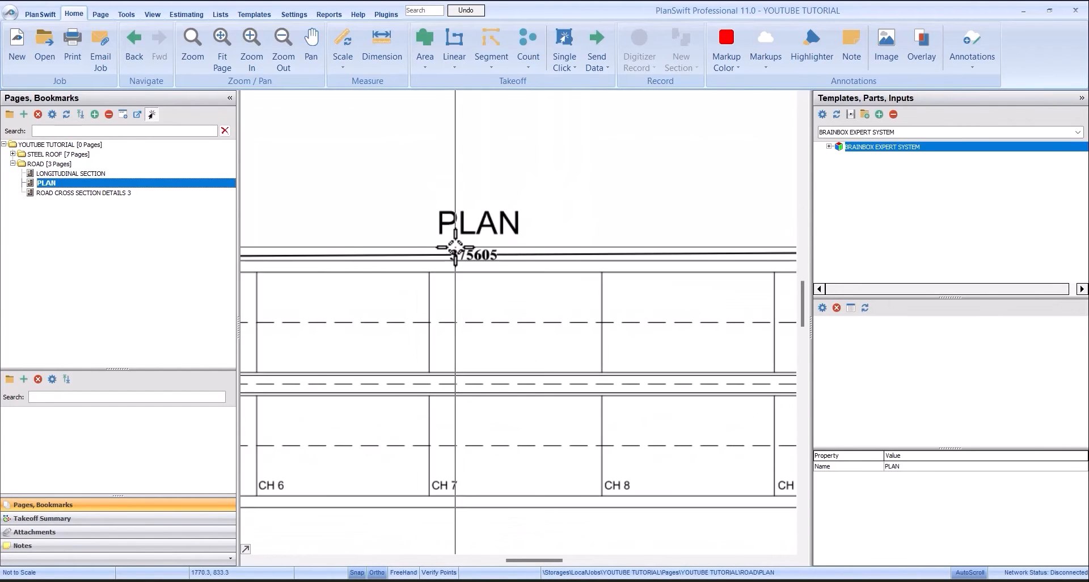
scroll(455, 247, "down", 1)
scroll(462, 235, "down", 2)
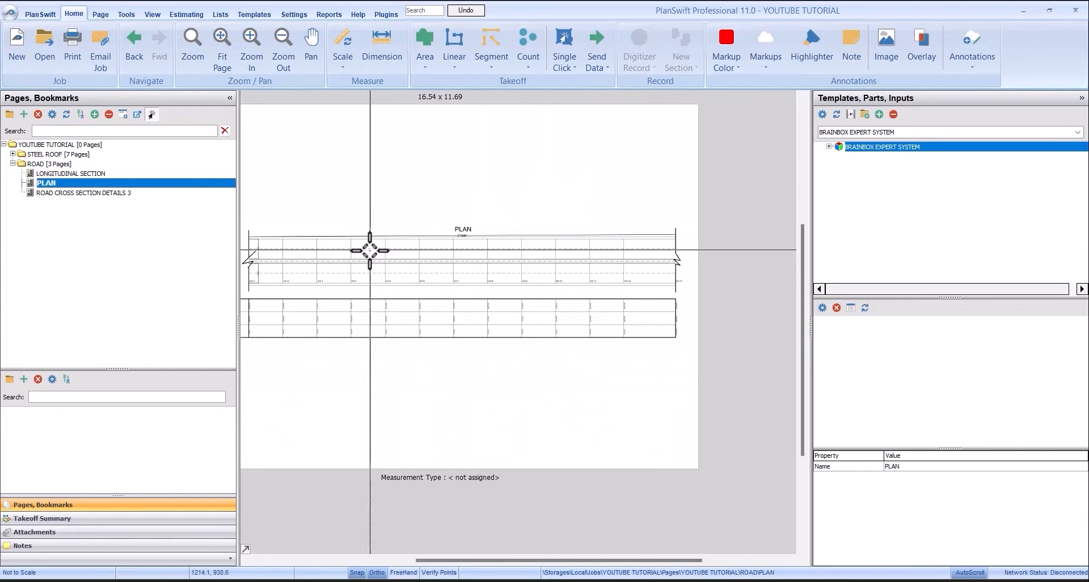
- Examine the existing level, road level and chainage rows in the table below the road plan
scroll(369, 250, "up", 2)
scroll(442, 248, "down", 2)
scroll(336, 302, "up", 2)
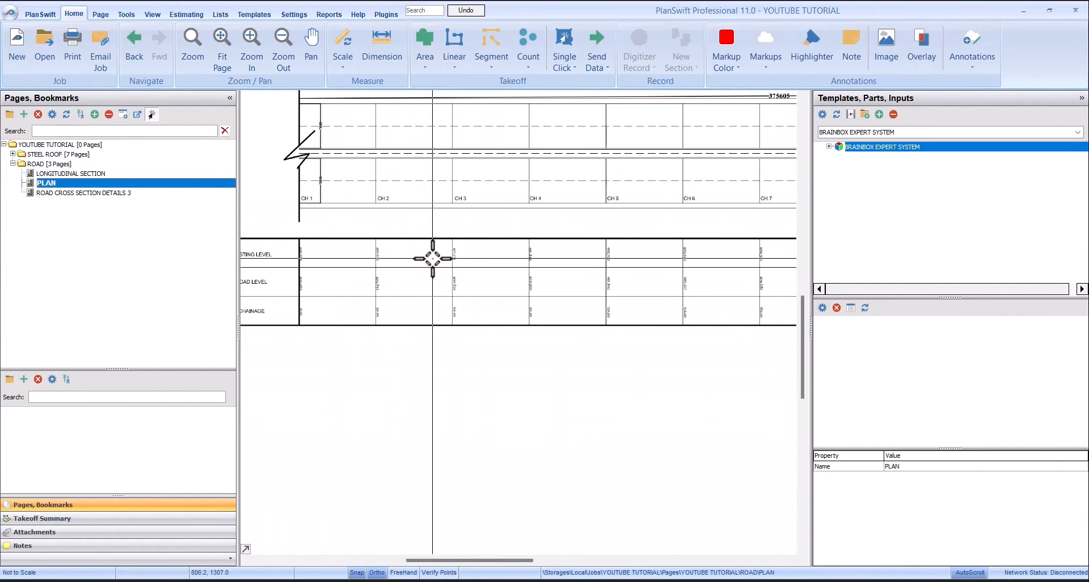
scroll(401, 260, "up", 1)
scroll(450, 257, "down", 3)
scroll(356, 263, "up", 2)
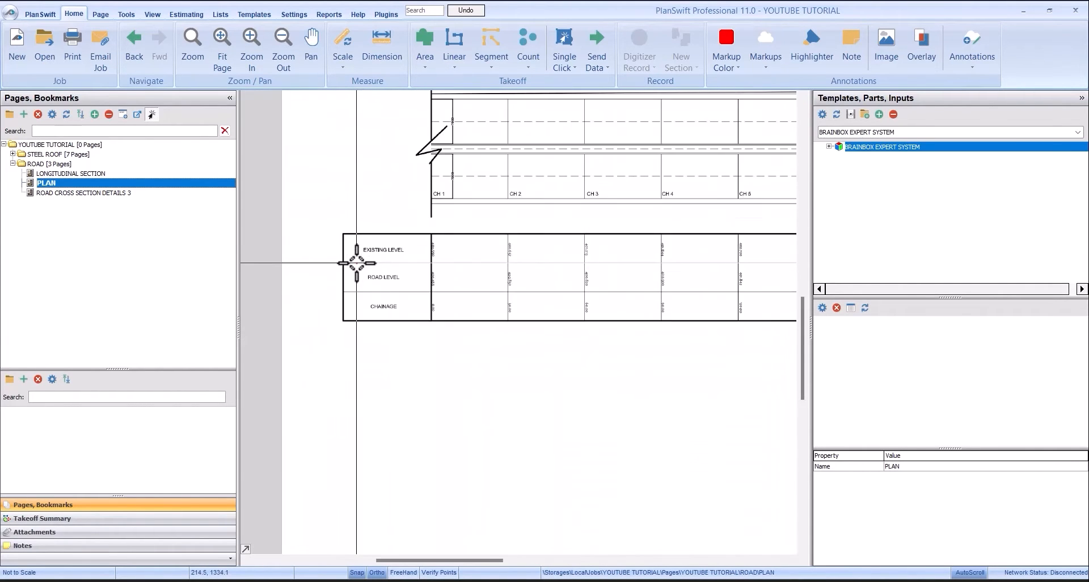
scroll(356, 263, "up", 2)
scroll(348, 236, "down", 3)
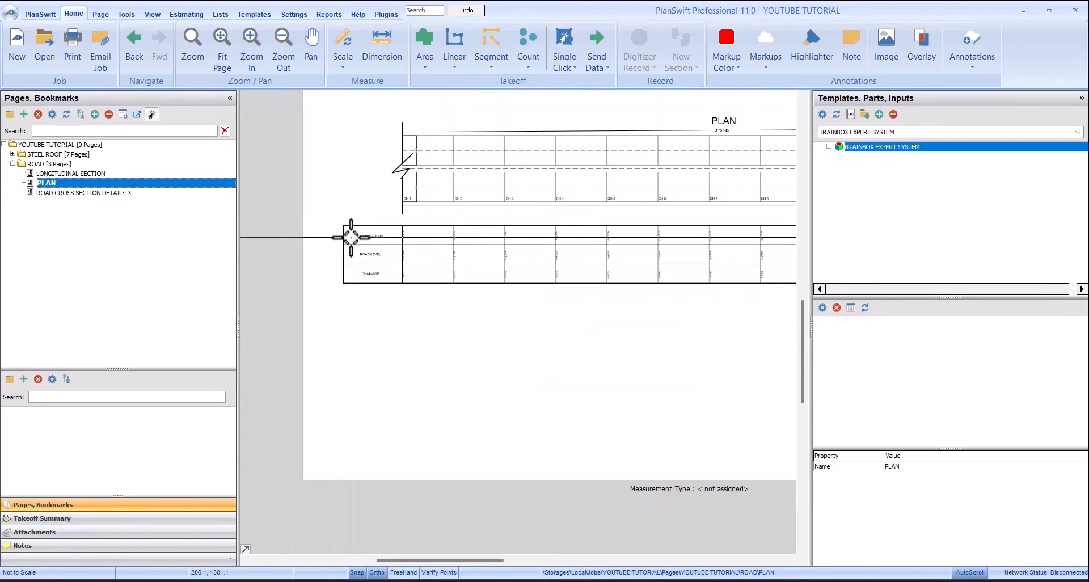
scroll(466, 245, "up", 2)
scroll(467, 246, "down", 2)
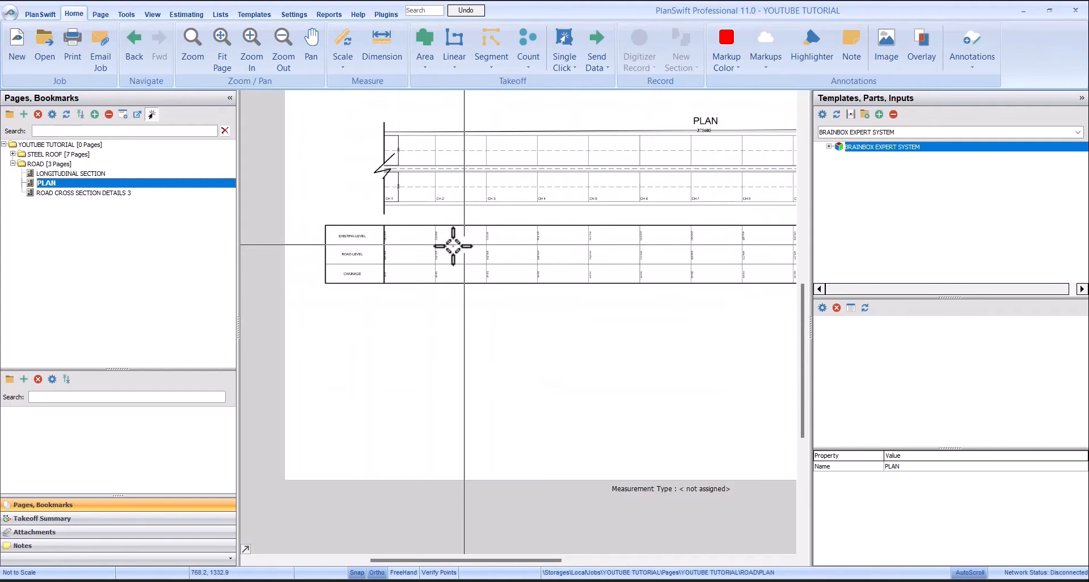
- Open ROAD CROSS SECTION DETAILS 3 and examine the pavement layers from surface coarse to sub grade
left_click(71, 193)
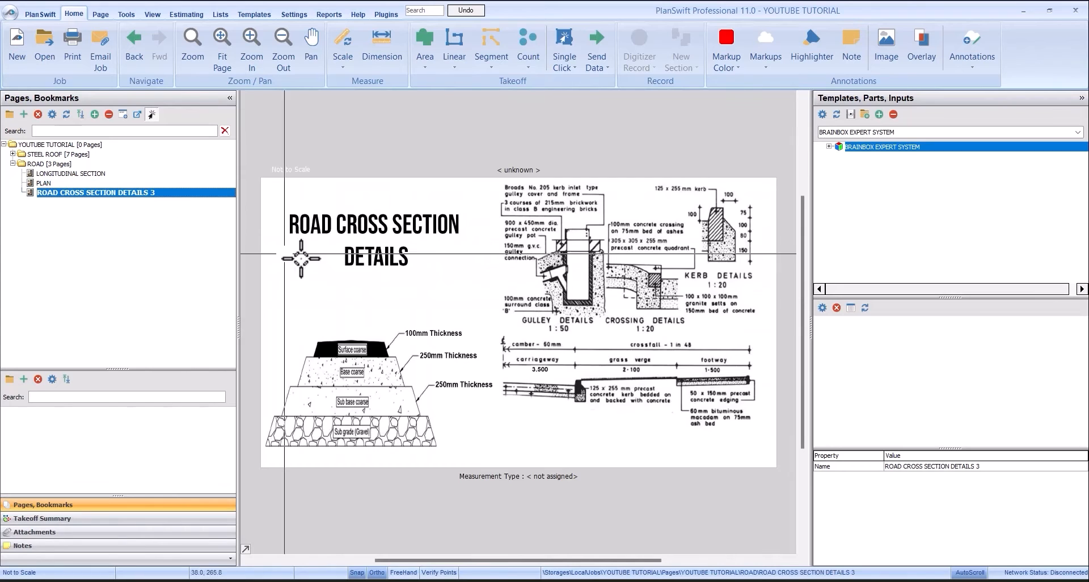
scroll(354, 340, "up", 2)
scroll(357, 219, "down", 2)
scroll(368, 295, "up", 4)
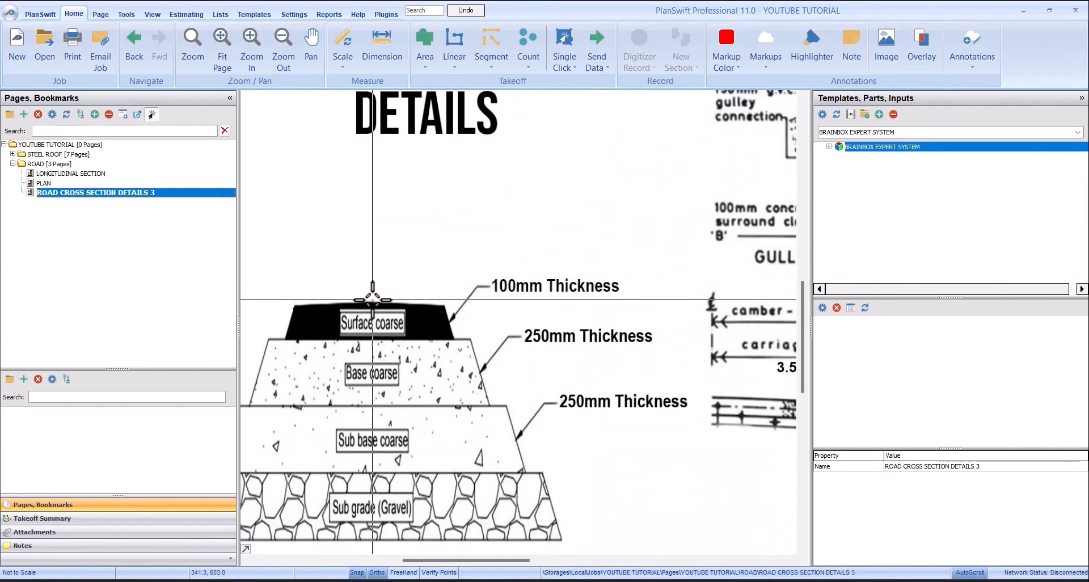
scroll(425, 280, "down", 3)
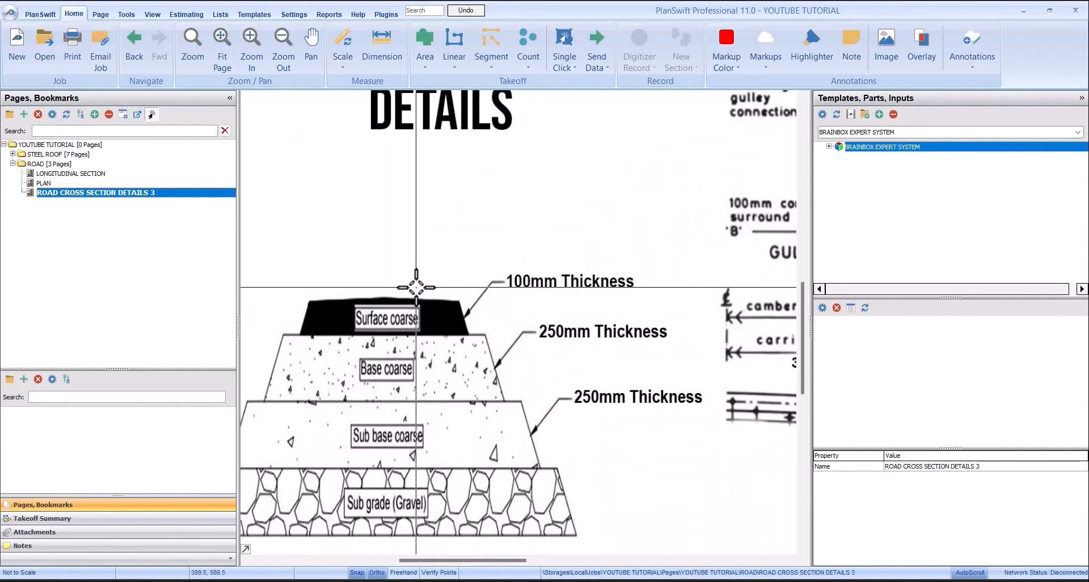
scroll(527, 281, "up", 3)
scroll(502, 288, "down", 2)
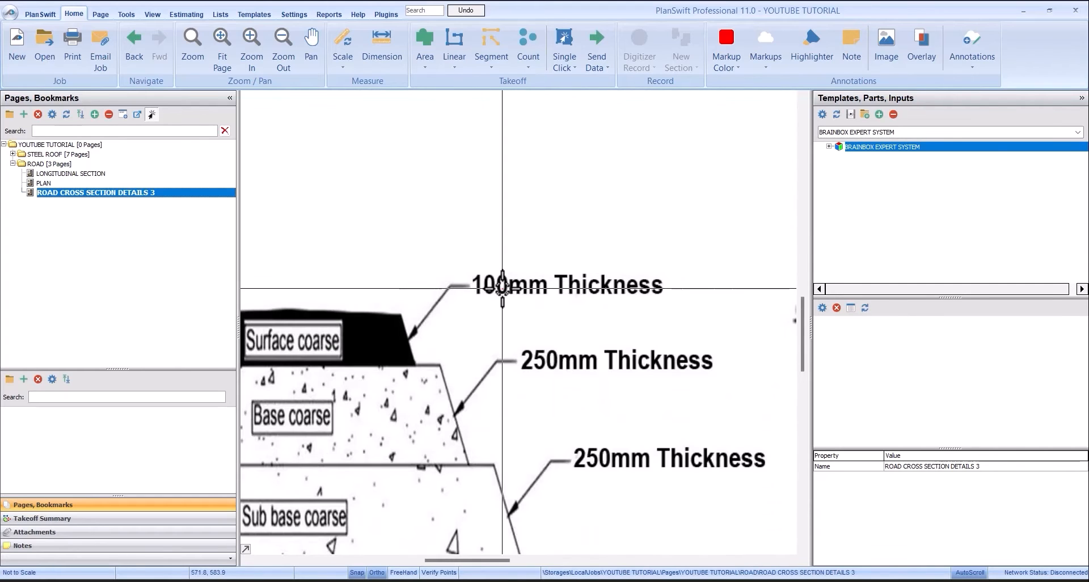
scroll(522, 299, "down", 2)
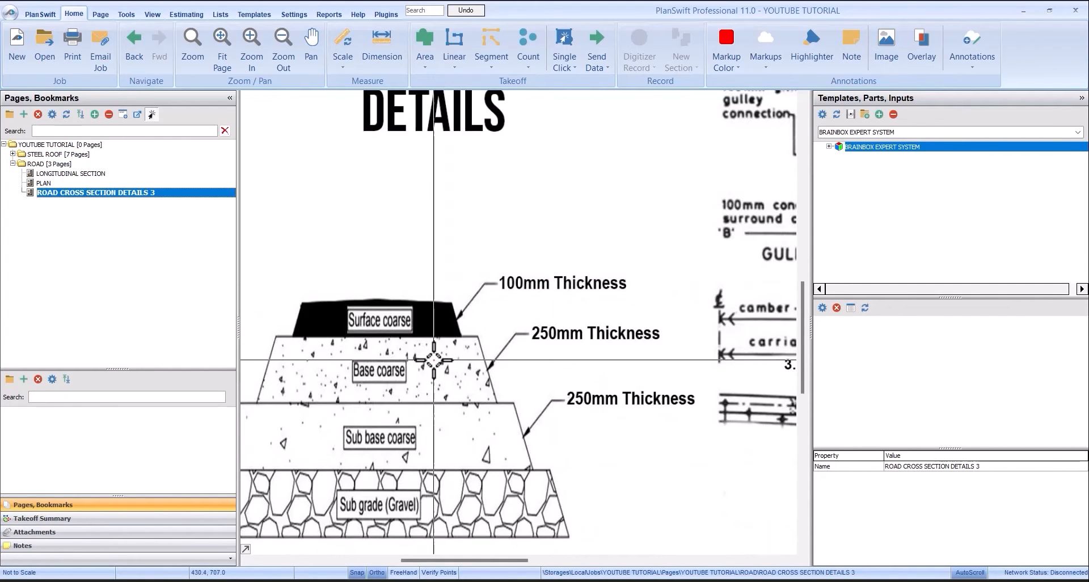
scroll(434, 352, "up", 2)
scroll(632, 319, "down", 2)
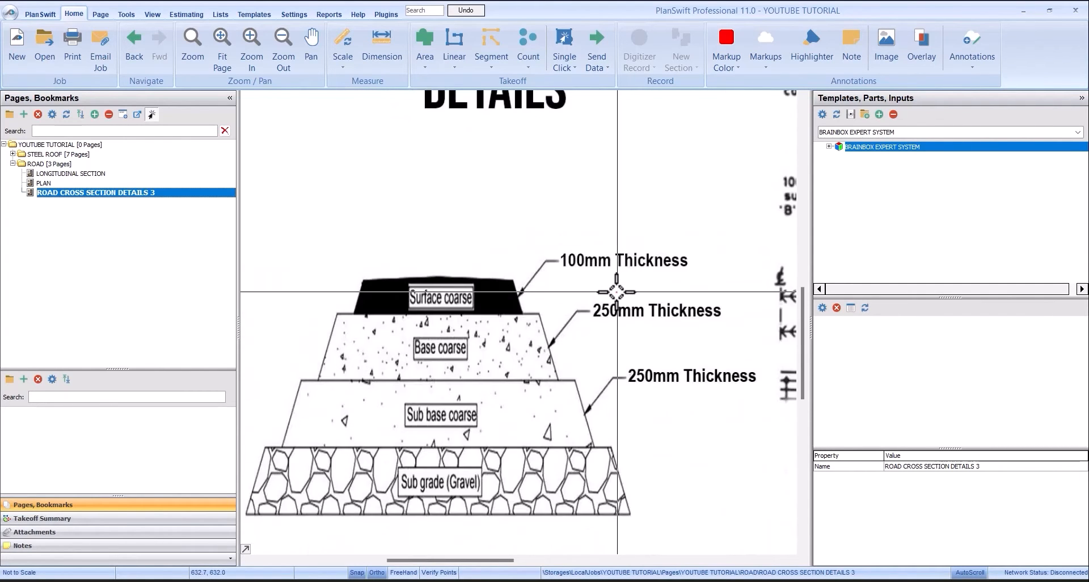
- Examine the thickness labels of the surface, base and sub base coarse layers in the cross section
scroll(484, 429, "up", 1)
scroll(459, 391, "down", 1)
scroll(661, 374, "down", 1)
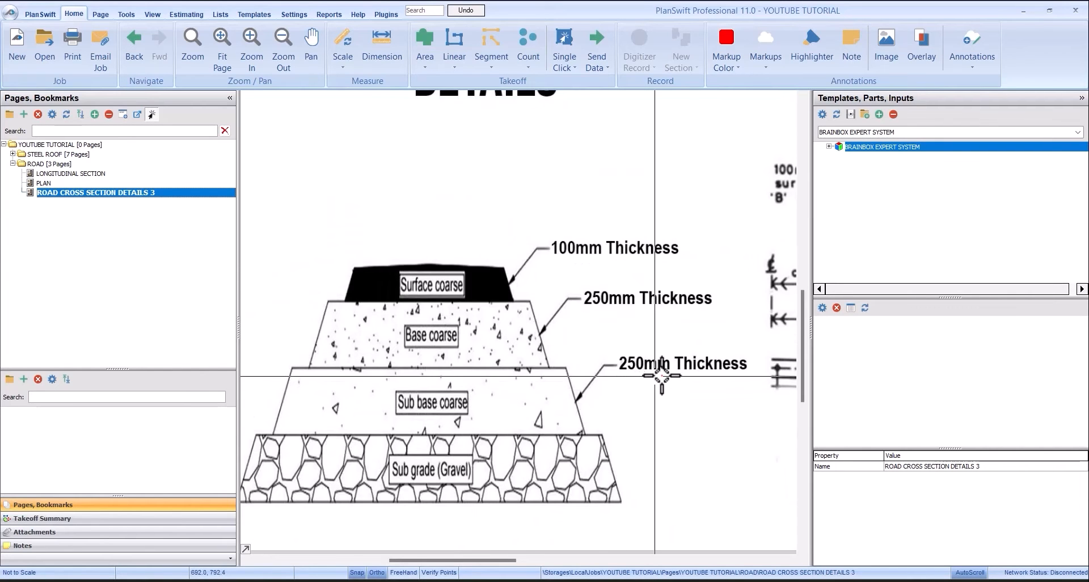
scroll(661, 375, "up", 2)
scroll(650, 343, "down", 3)
scroll(648, 342, "up", 1)
scroll(649, 342, "up", 1)
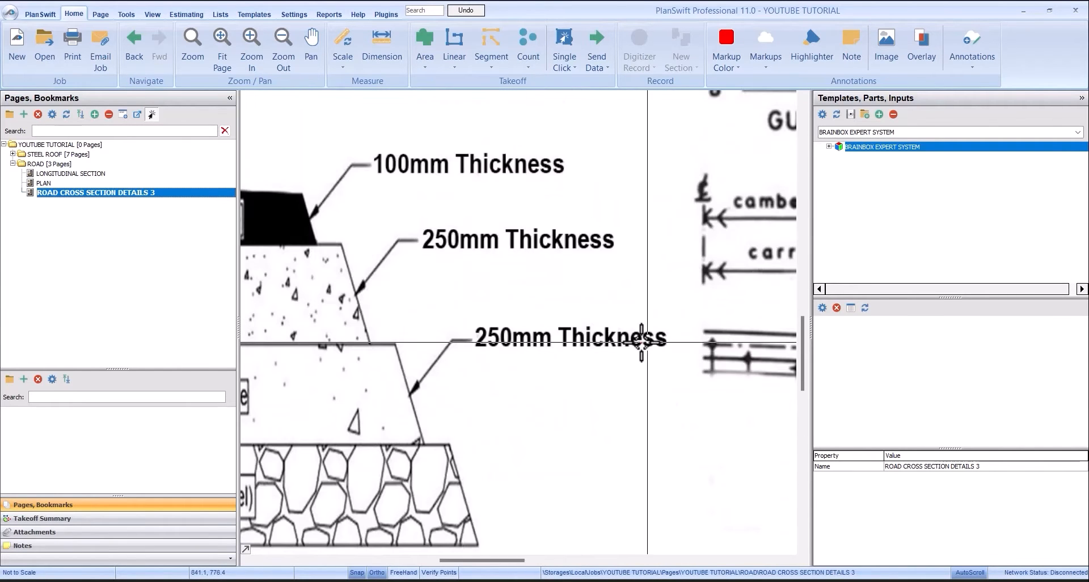
scroll(641, 340, "down", 3)
scroll(692, 181, "up", 4)
- Examine the gulley, crossing and kerb details on the cross section page
scroll(692, 181, "down", 3)
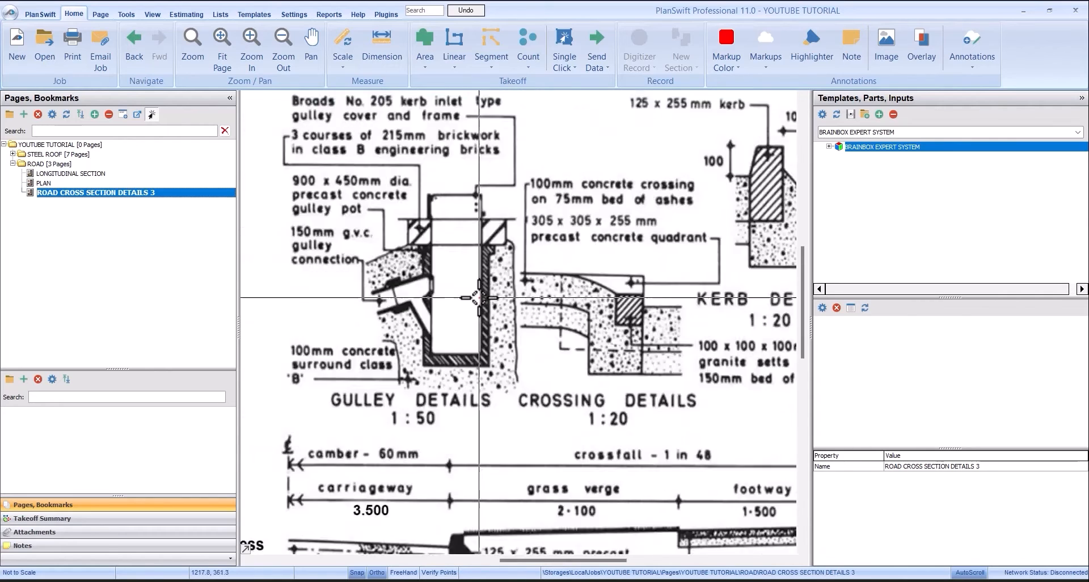
scroll(459, 363, "up", 1)
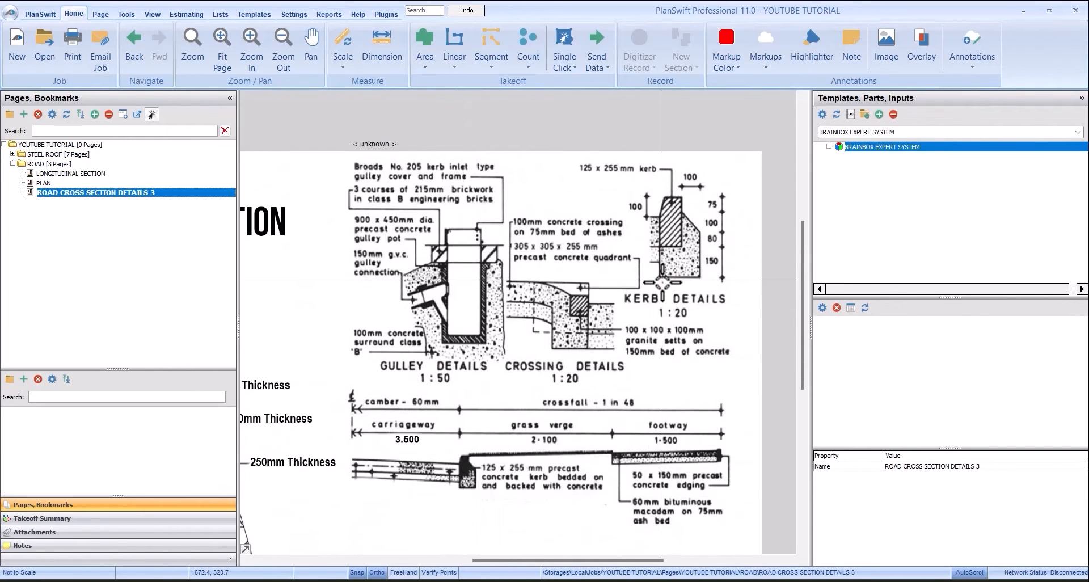
scroll(653, 317, "down", 2)
scroll(656, 334, "up", 2)
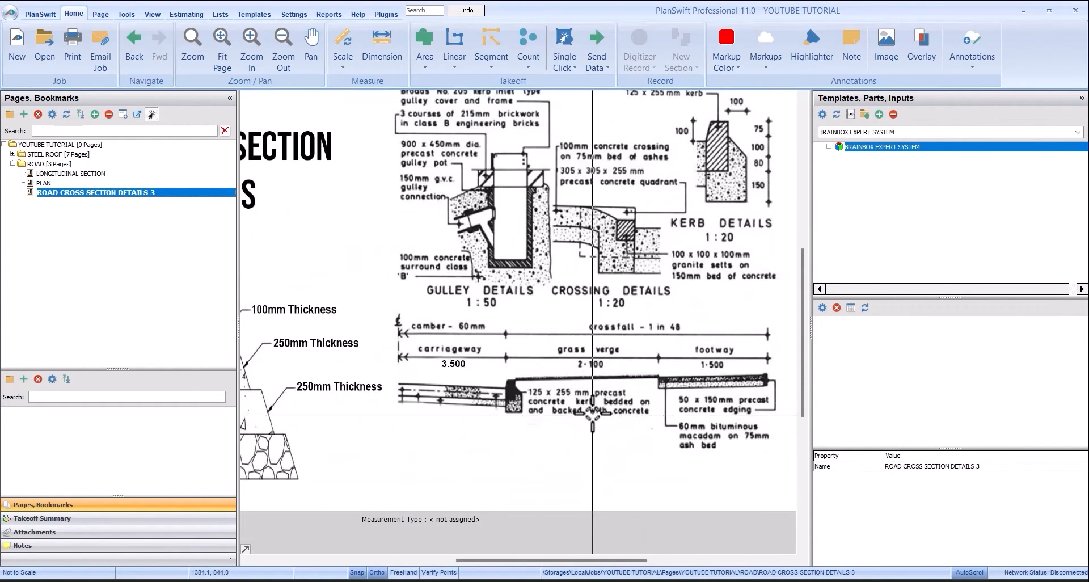
scroll(618, 346, "up", 1)
scroll(616, 347, "down", 2)
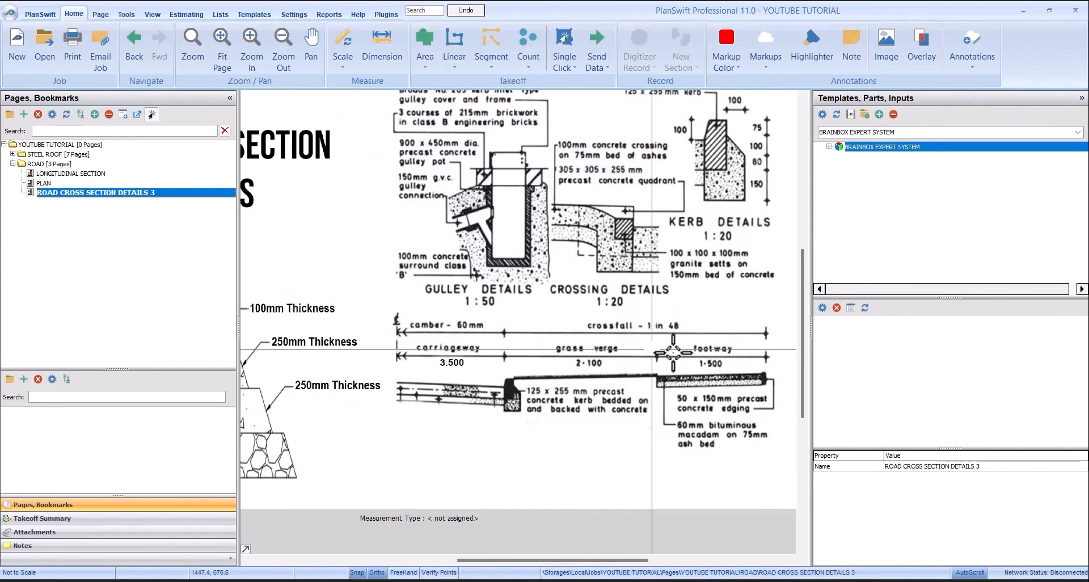
- Examine the width dimensions of the carriageway, grass verge and footway in the road cross section
scroll(718, 358, "up", 2)
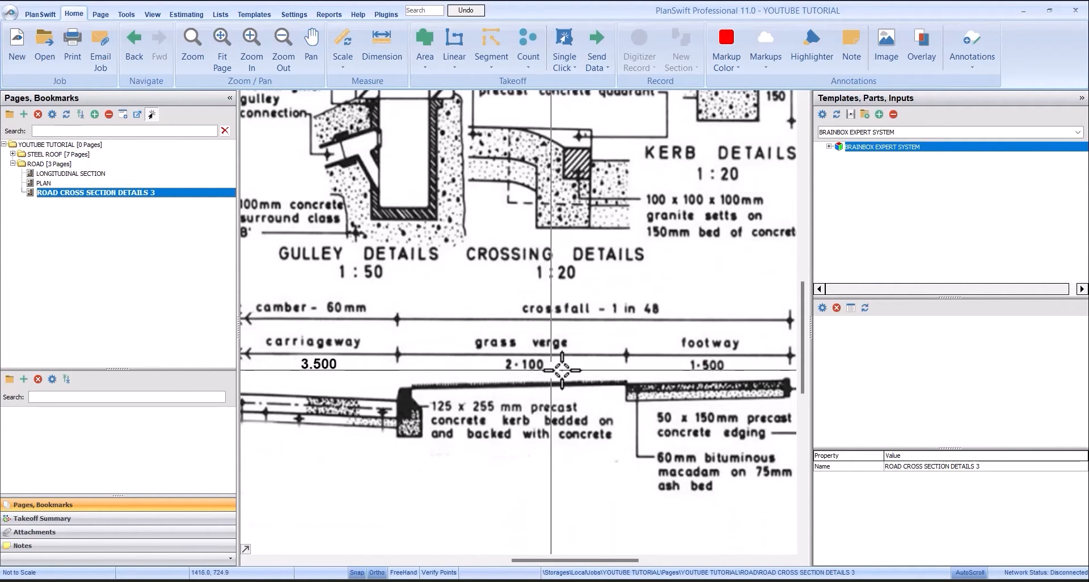
scroll(580, 371, "down", 1)
scroll(580, 372, "down", 1)
scroll(545, 340, "up", 3)
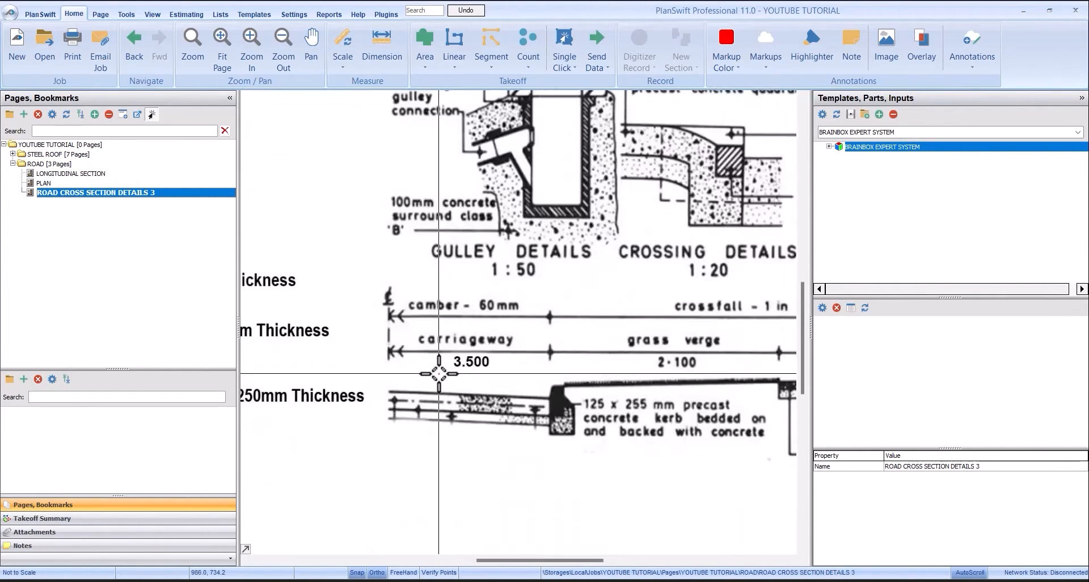
scroll(539, 333, "down", 2)
scroll(539, 333, "up", 2)
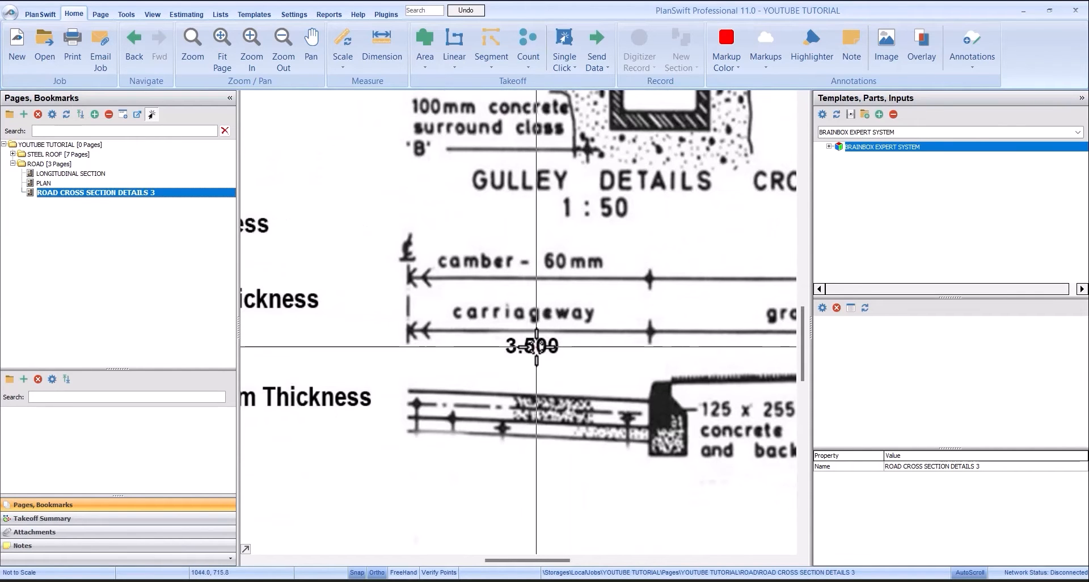
- Return to the PLAN page and examine the start of the road around CH 1
left_click(101, 184)
scroll(333, 282, "up", 5)
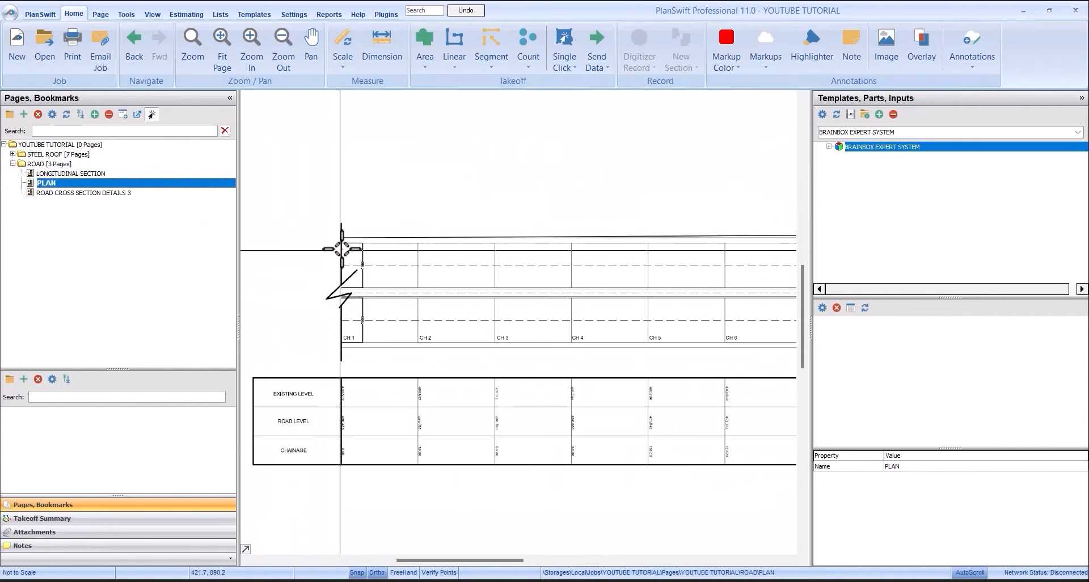
scroll(372, 268, "down", 3)
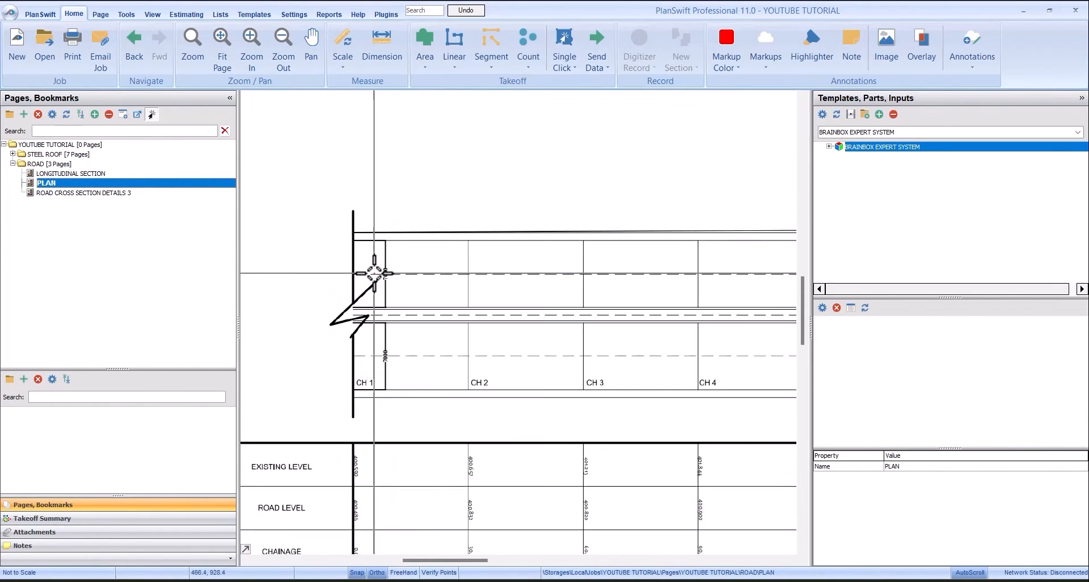
scroll(414, 346, "up", 3)
scroll(370, 280, "down", 4)
- Reopen the LONGITUDINAL SECTION page, checking the PLAN page briefly in between
left_click(69, 173)
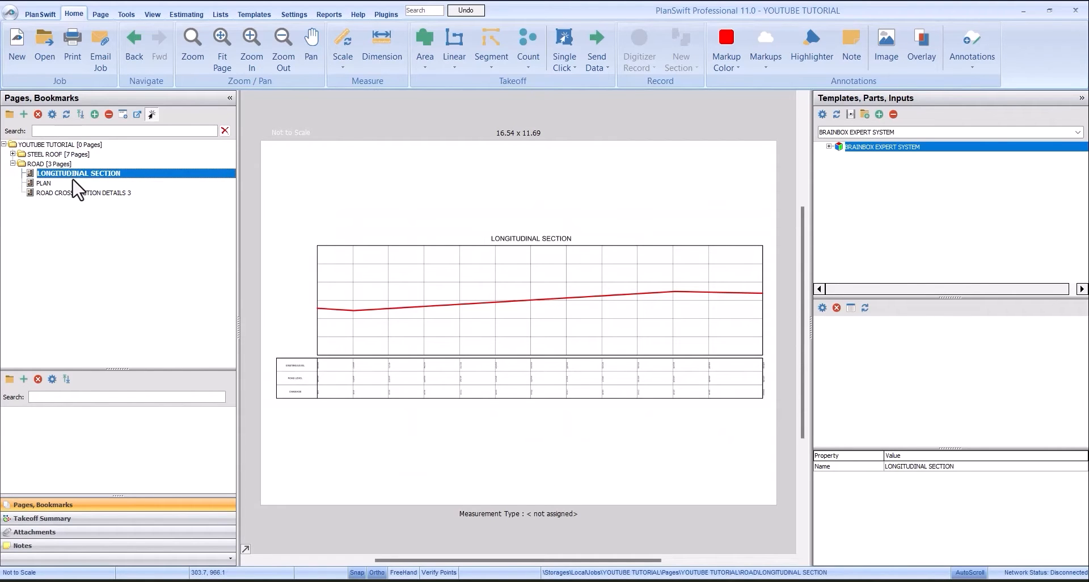
left_click(80, 182)
left_click(80, 175)
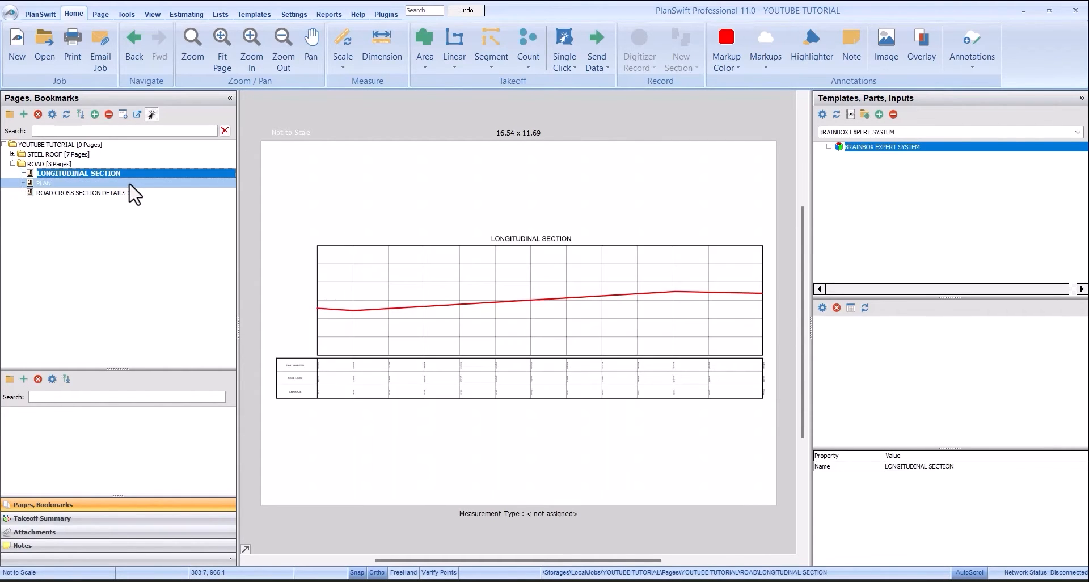
- Look through the BUILDING WORKS templates in BRAINBOX EXPERT SYSTEM, checking SUBSTRUCTURE and its Excavation and earthworks items
left_click(829, 146)
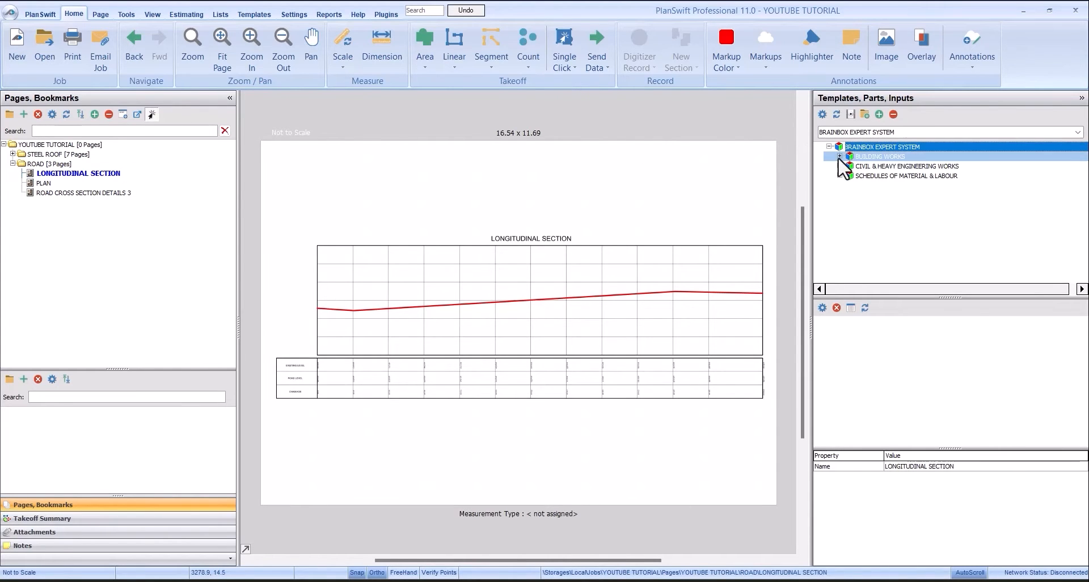
left_click(924, 166)
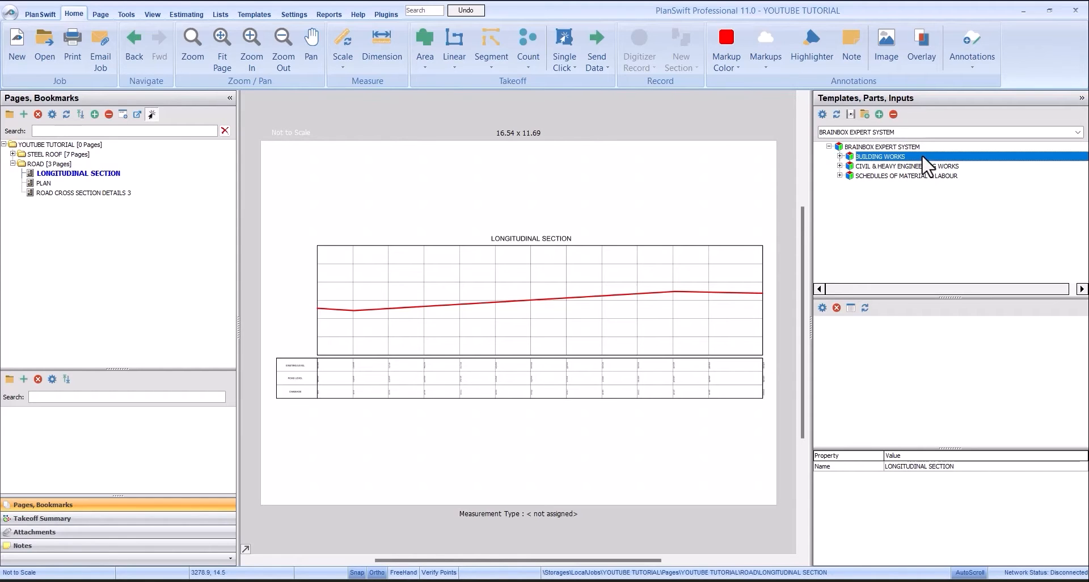
left_click(849, 157)
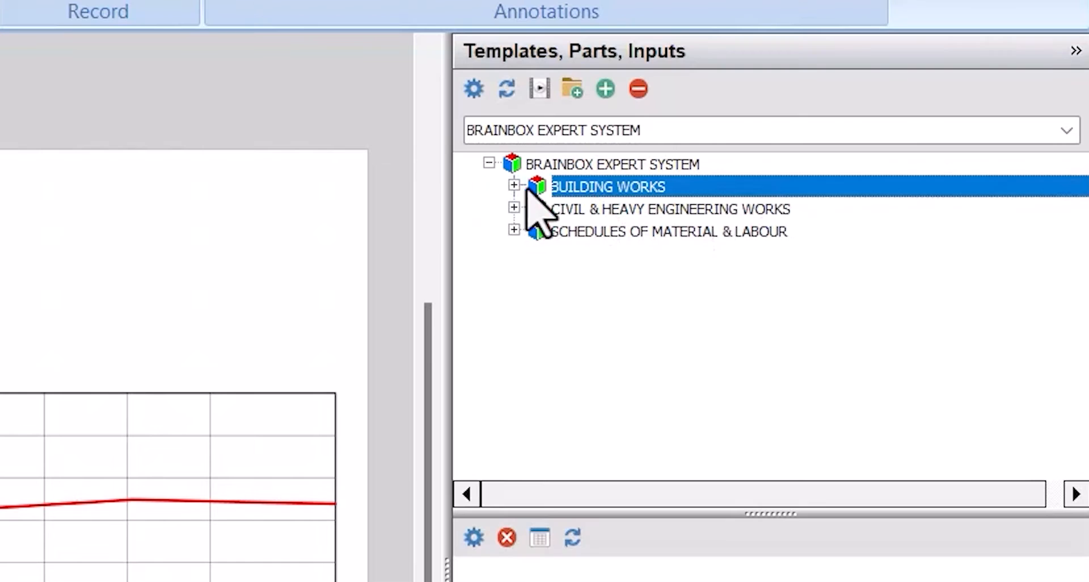
left_click(840, 156)
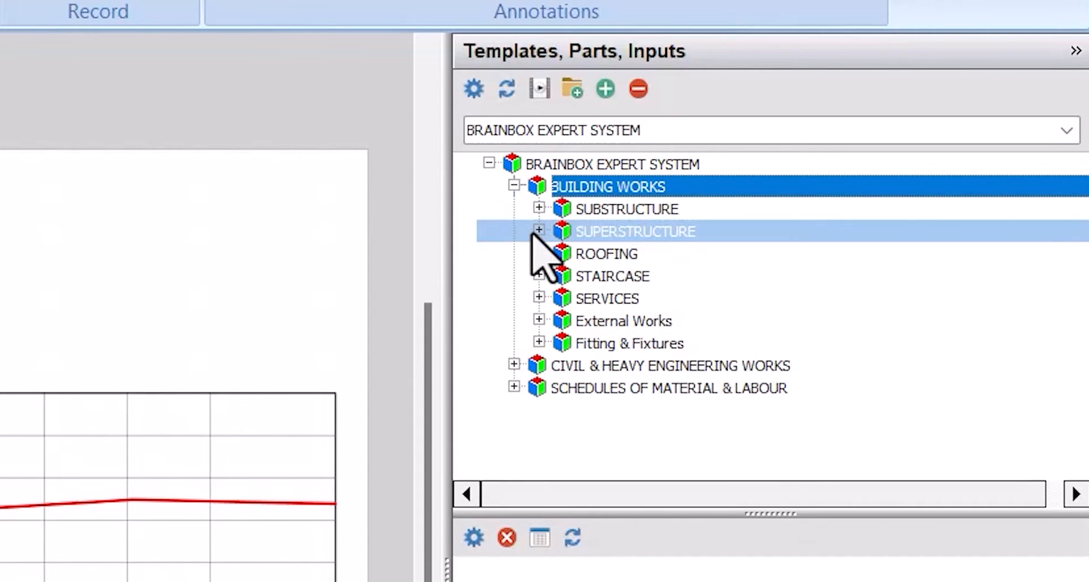
left_click(538, 208)
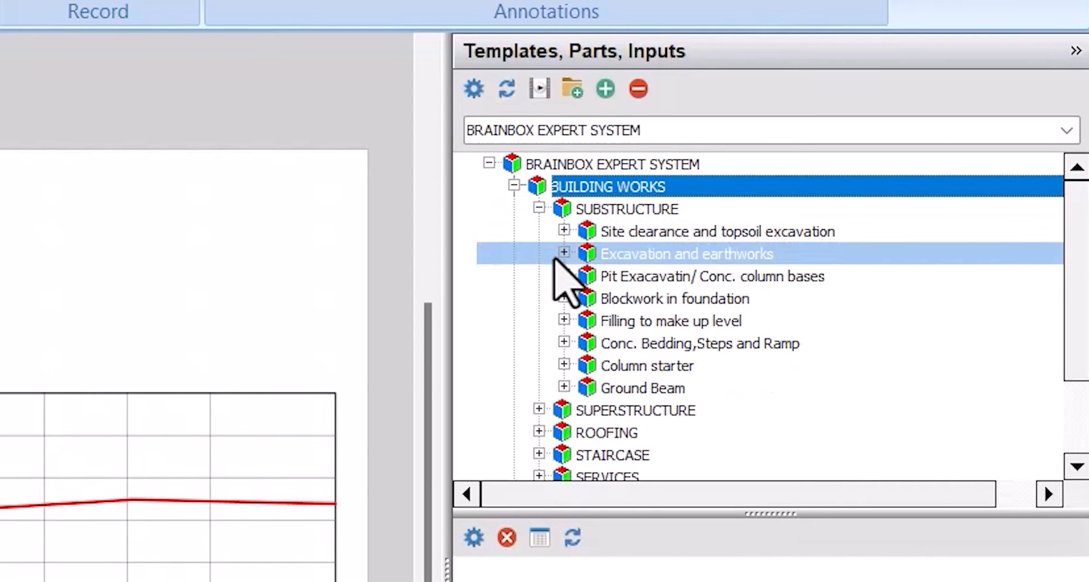
left_click(563, 253)
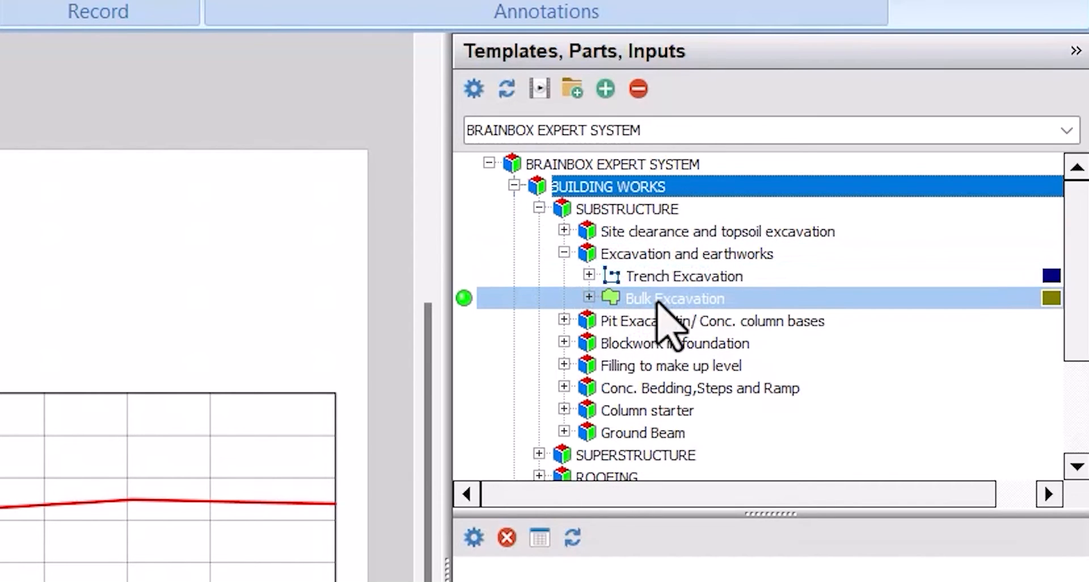
left_click(564, 253)
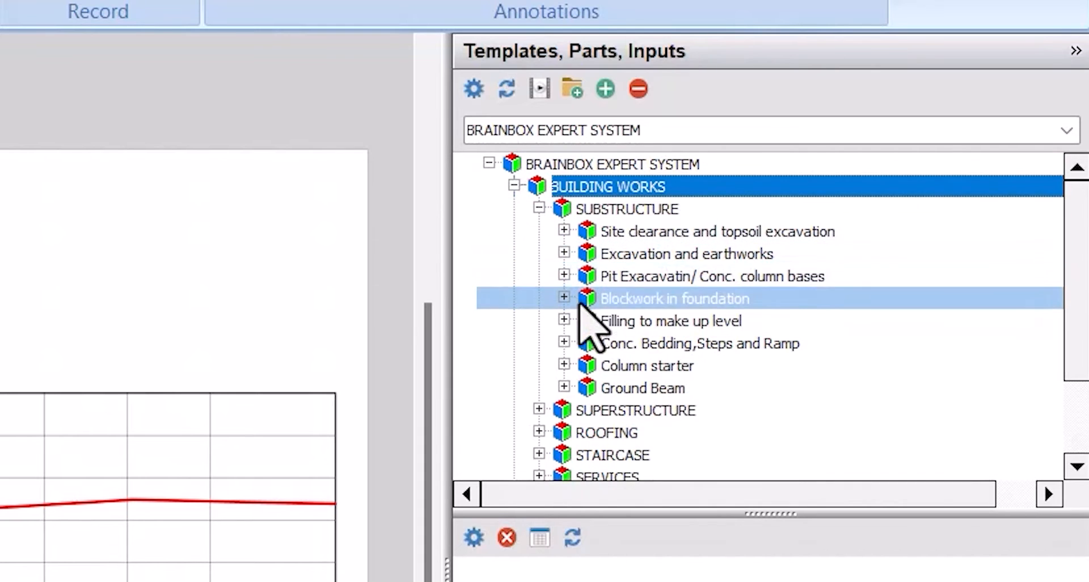
left_click(538, 208)
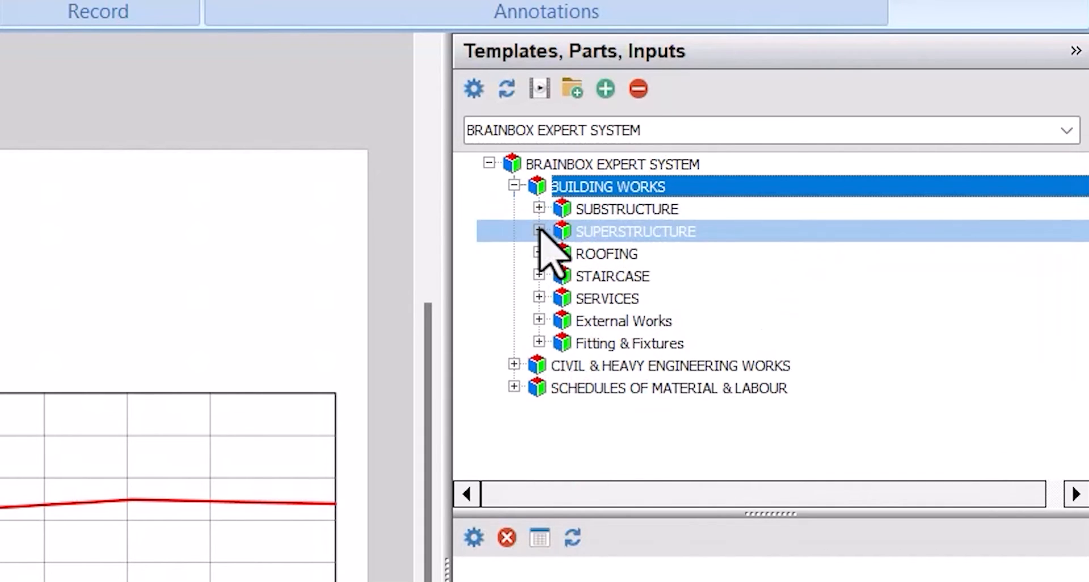
- Look through the Capentry Work and Steel Work templates under ROOFING, and collapse the category again
left_click(539, 252)
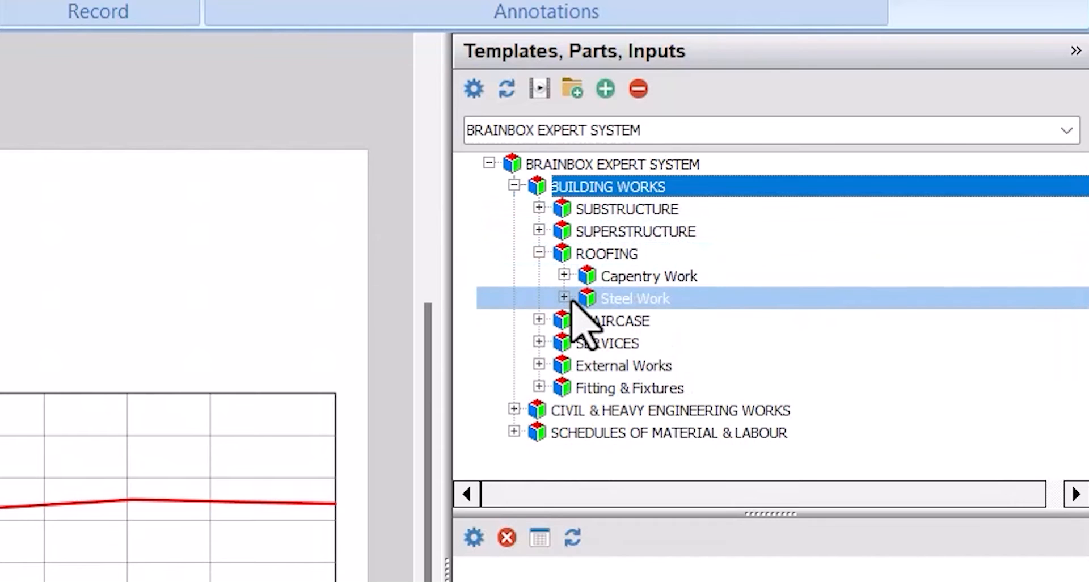
left_click(564, 297)
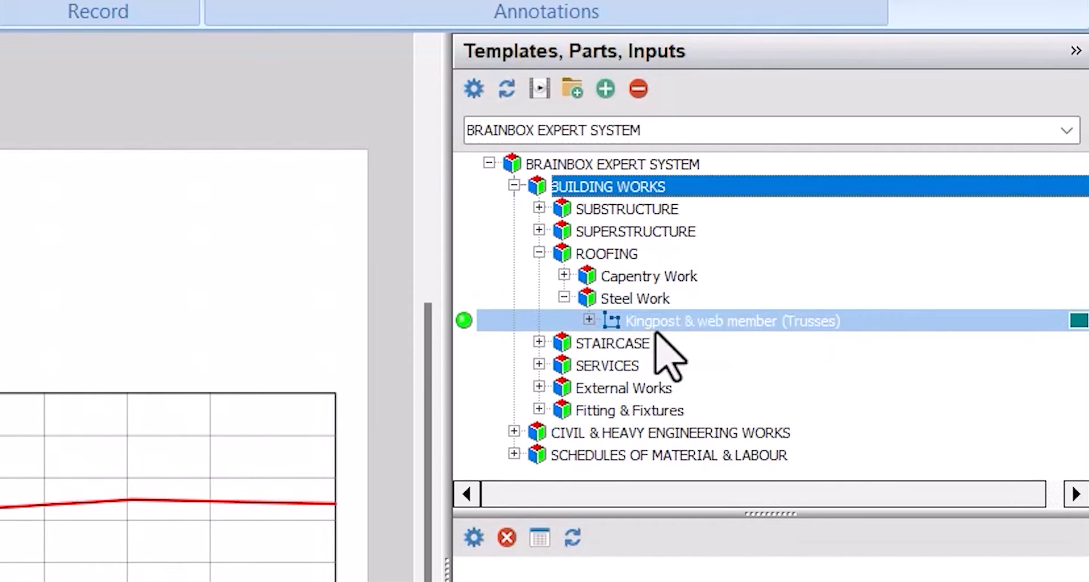
left_click(564, 275)
left_click(564, 277)
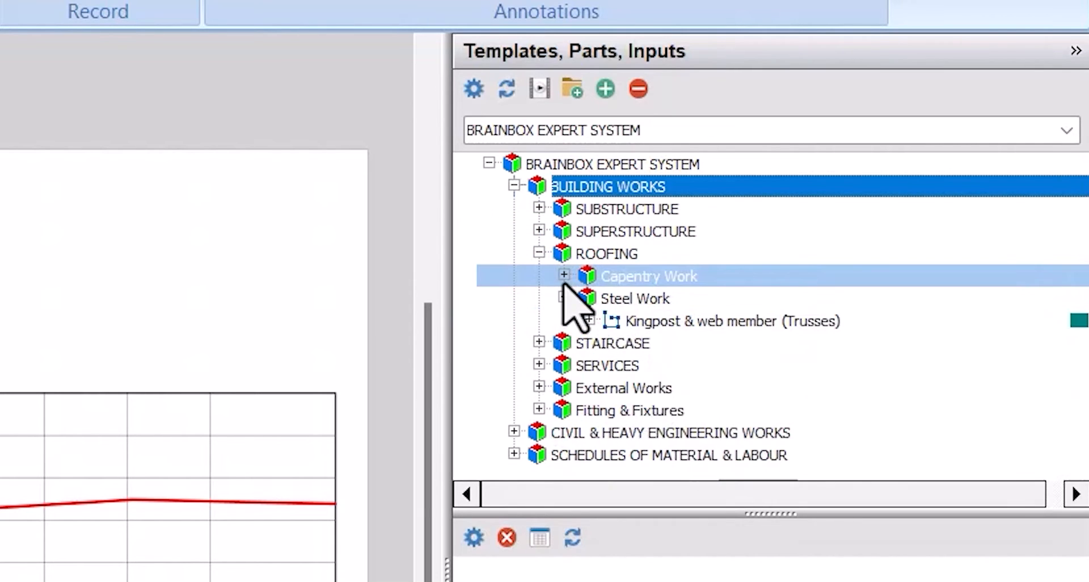
left_click(564, 298)
left_click(564, 297)
left_click(564, 297)
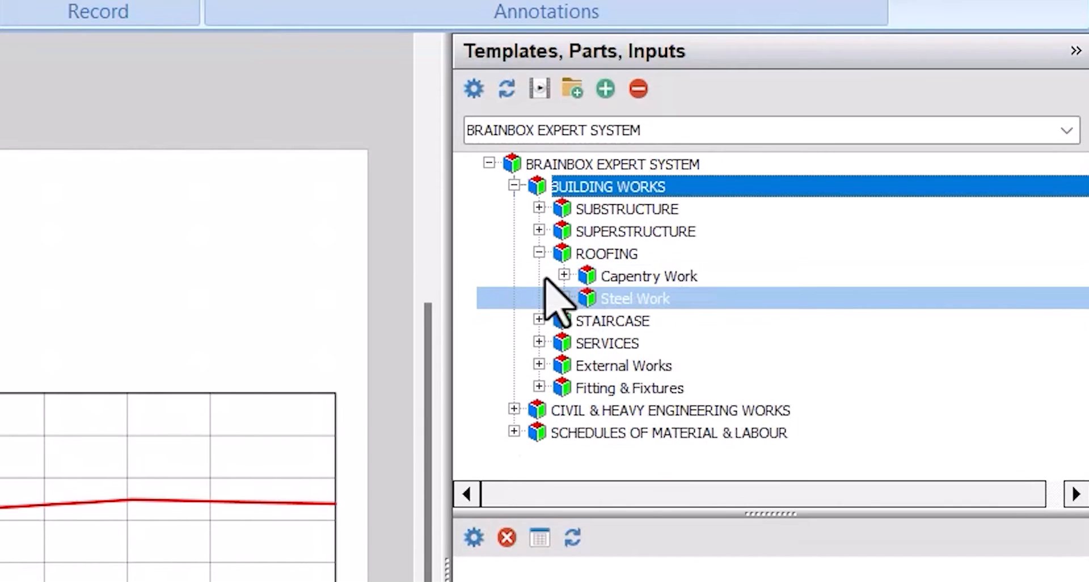
left_click(539, 253)
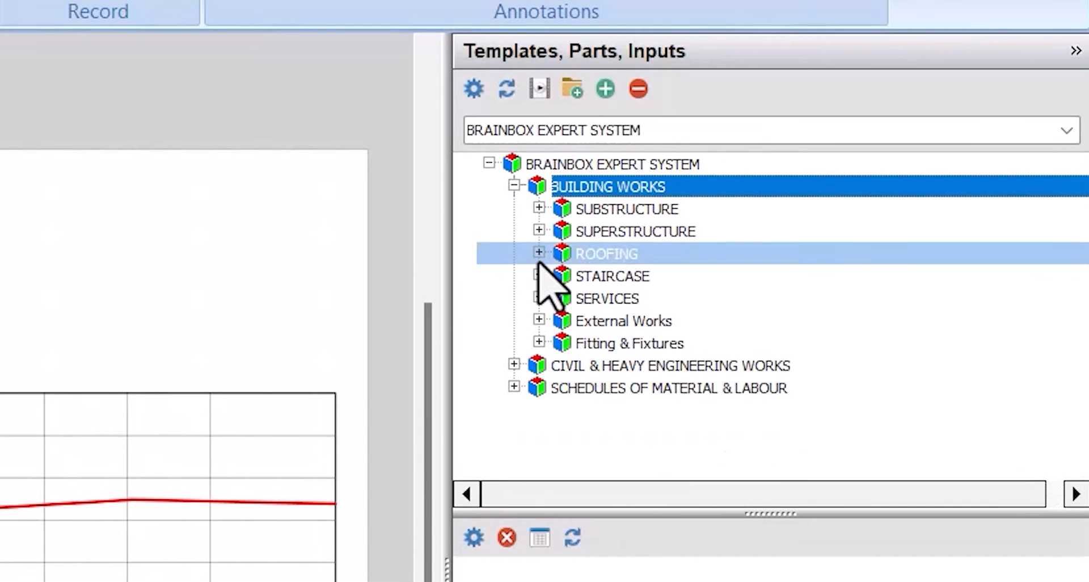
- Check the road surfacing and Fence templates under External Works, and collapse BUILDING WORKS
left_click(539, 320)
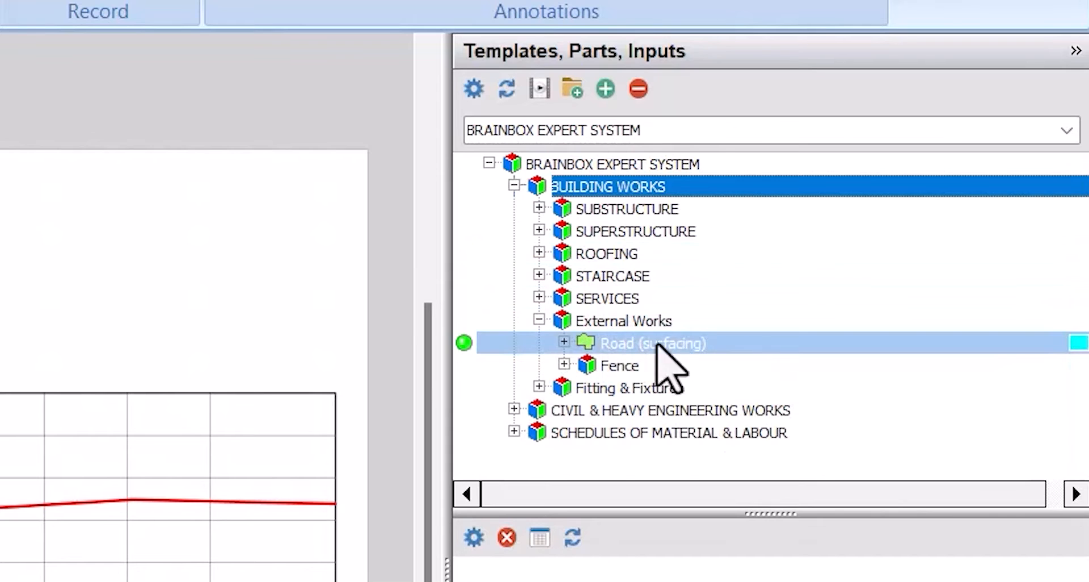
left_click(564, 363)
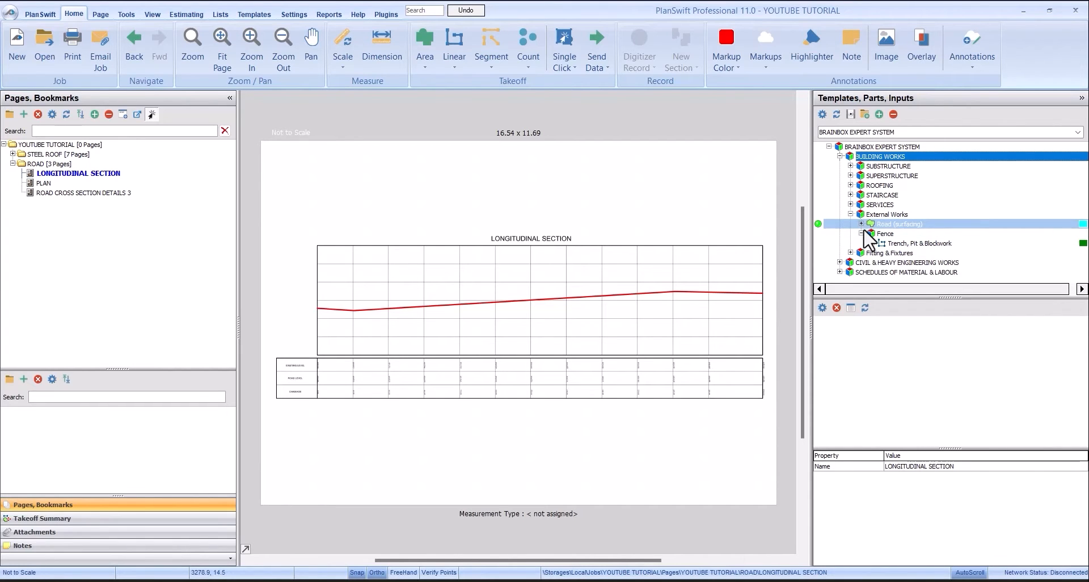
left_click(861, 233)
left_click(850, 214)
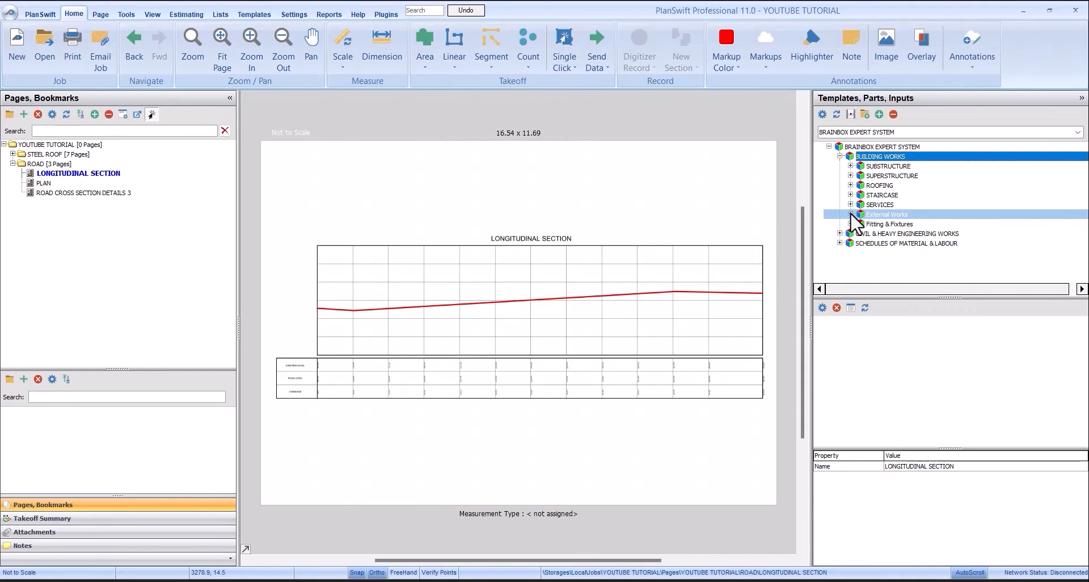
left_click(840, 156)
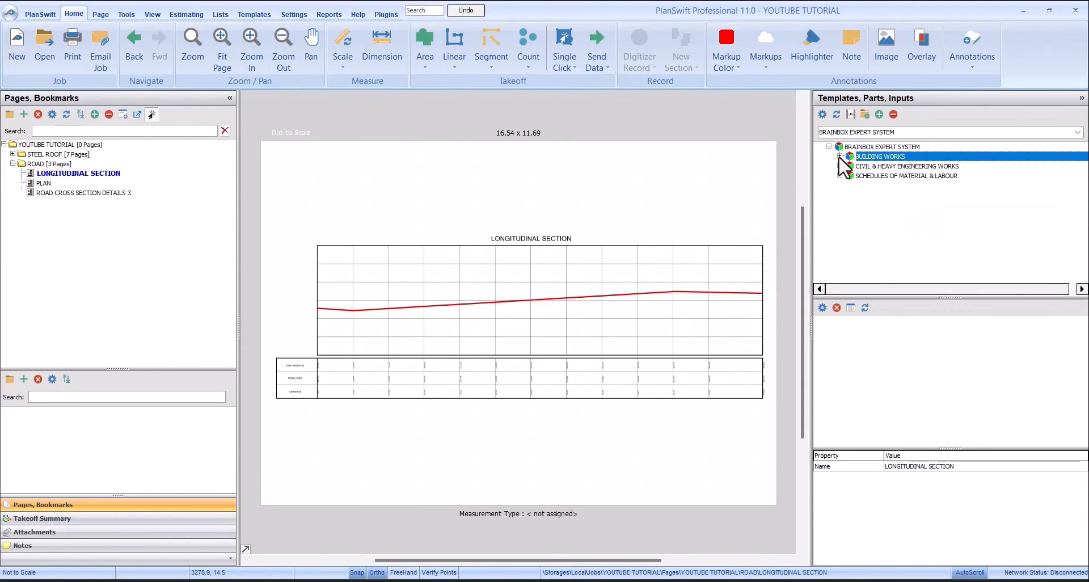
- Expand CIVIL & HEAVY ENGINEERING WORKS and enlarge the template list to fit all its categories
left_click(840, 166)
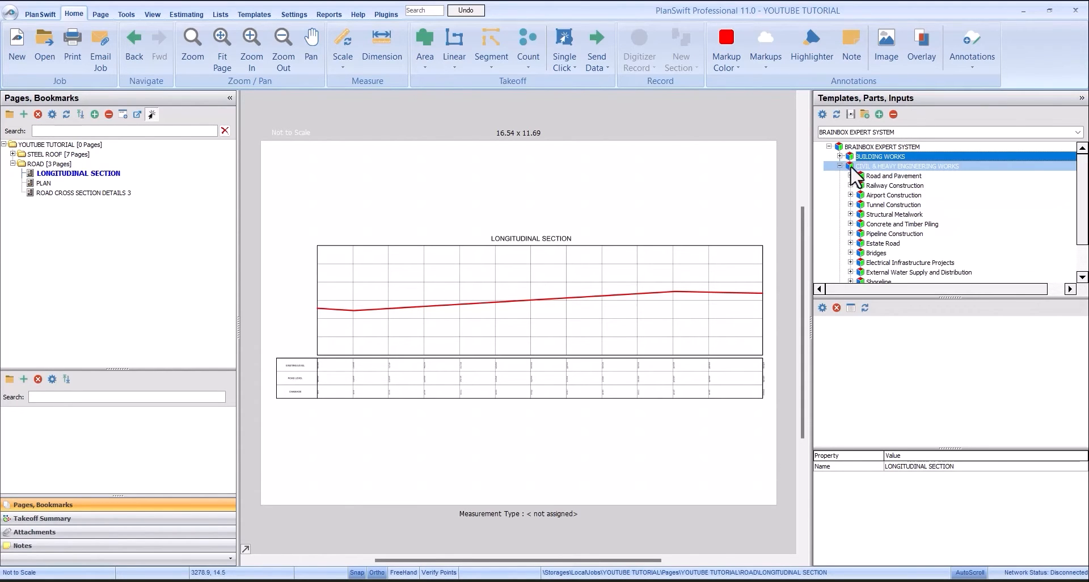
left_click(895, 177)
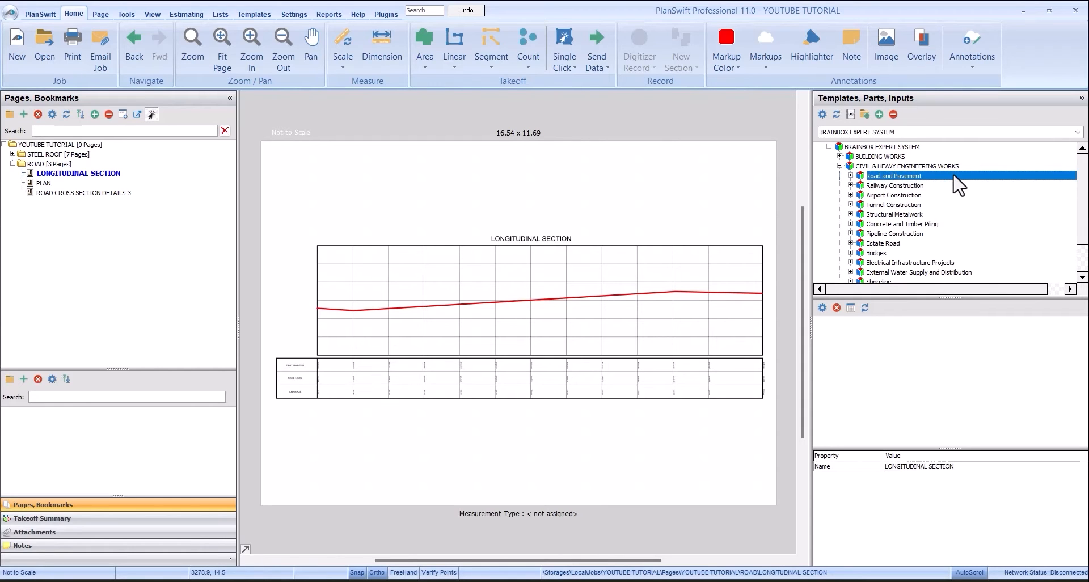
scroll(959, 182, "down", 1)
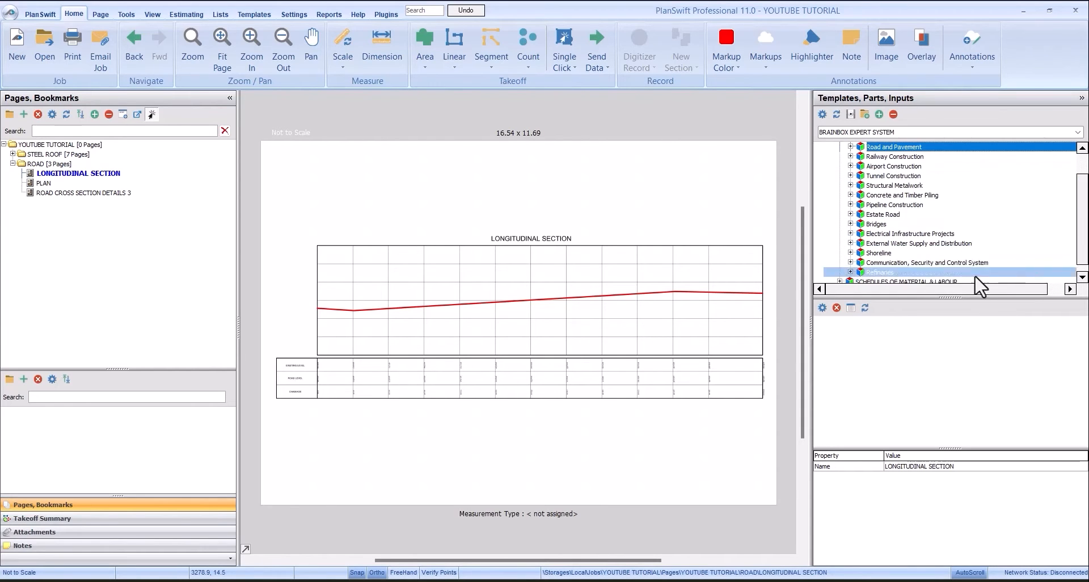
left_click_drag(958, 297, 958, 420)
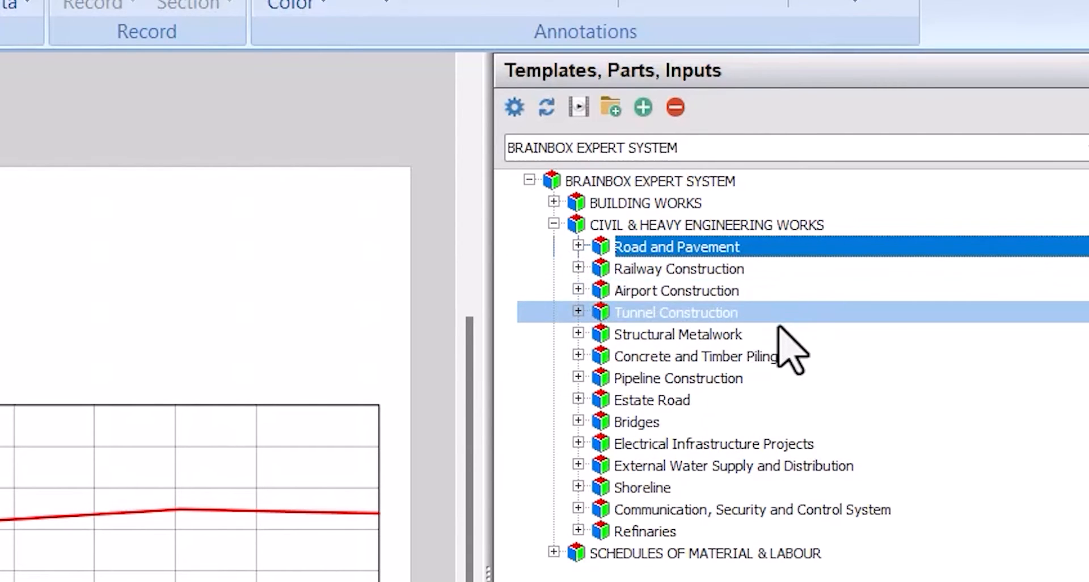
- Go through the civil engineering template categories one by one from Estate Road to Refinaries
left_click(746, 403)
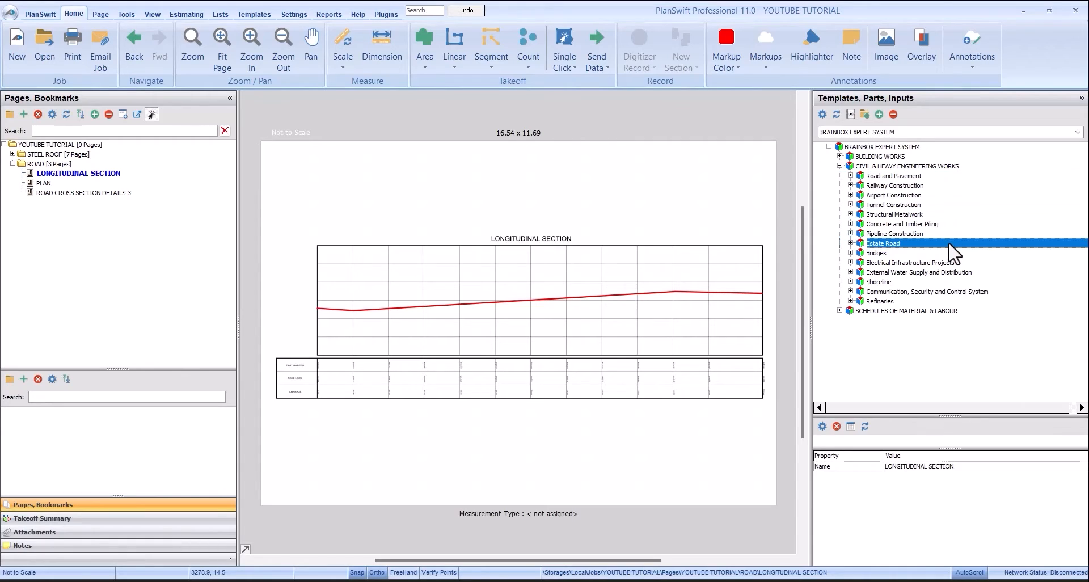
left_click(946, 253)
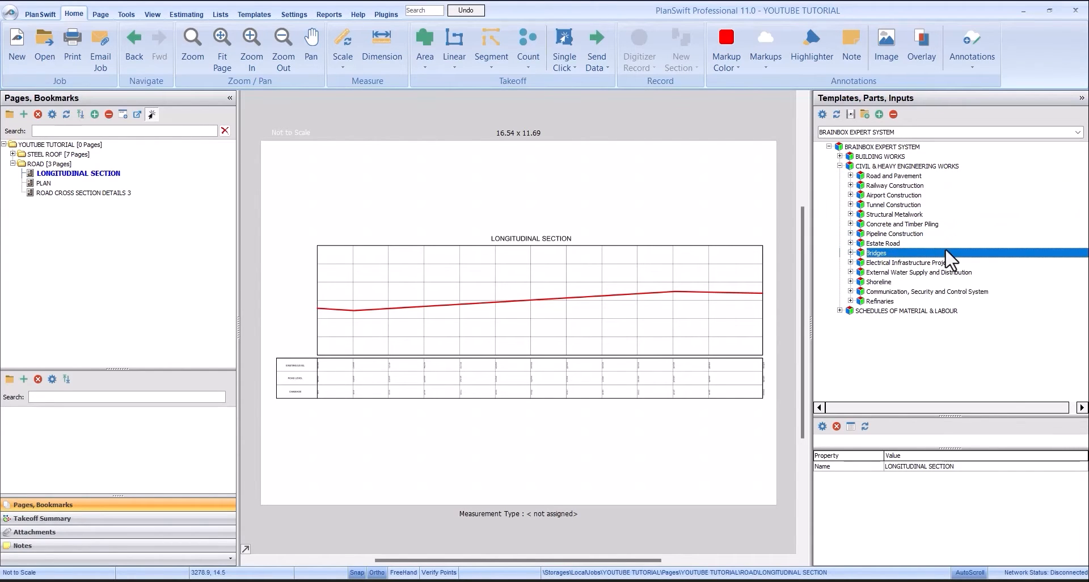
left_click(950, 263)
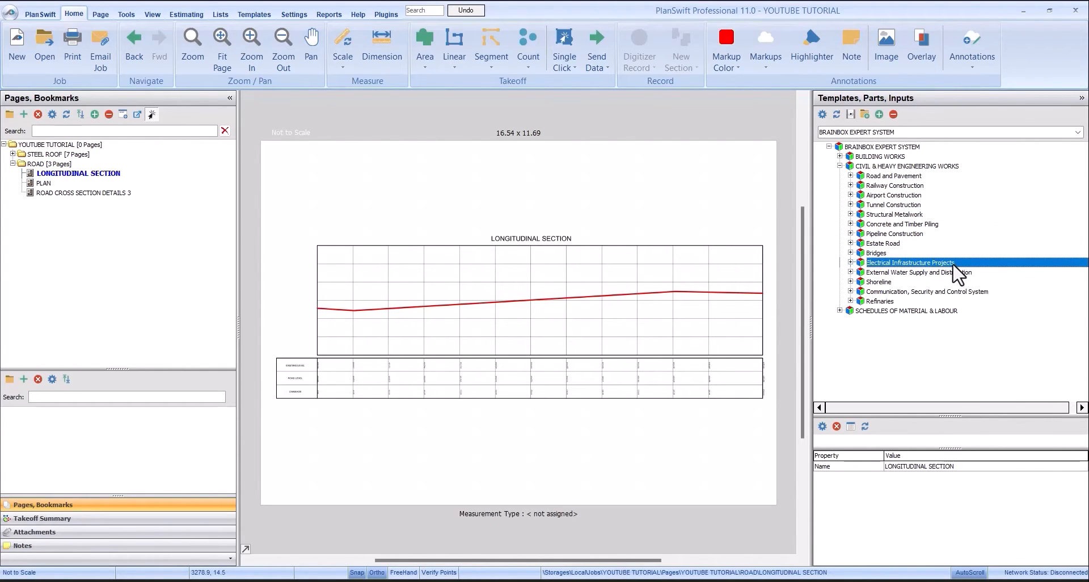
left_click(949, 272)
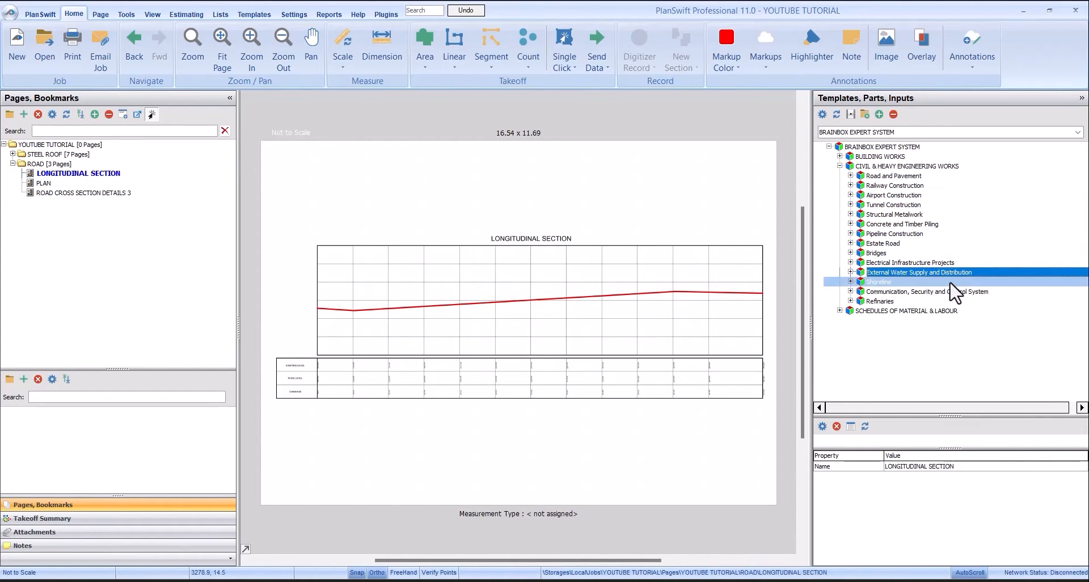
left_click(951, 283)
left_click(954, 292)
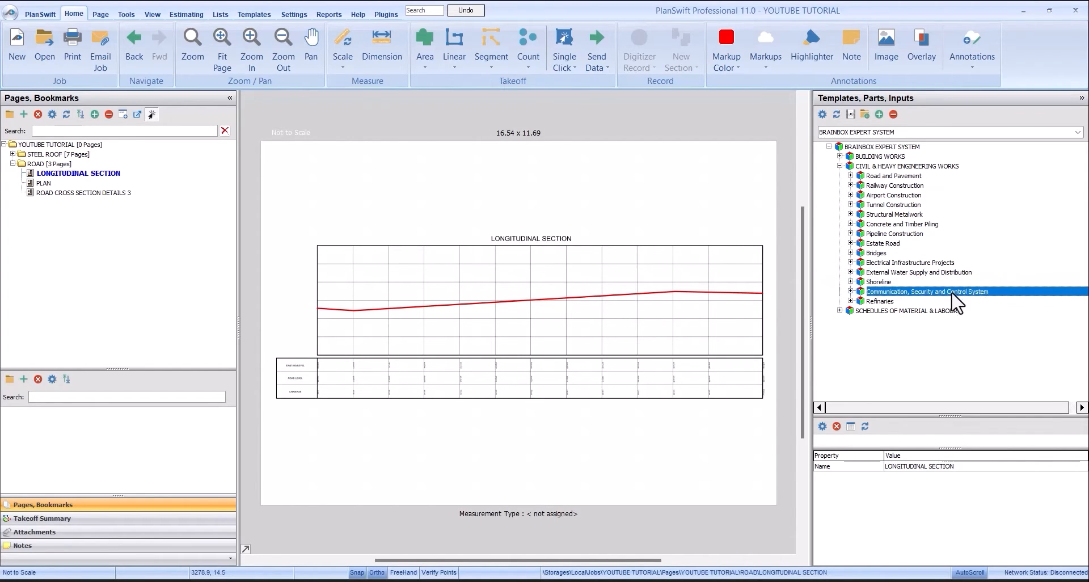
left_click(958, 302)
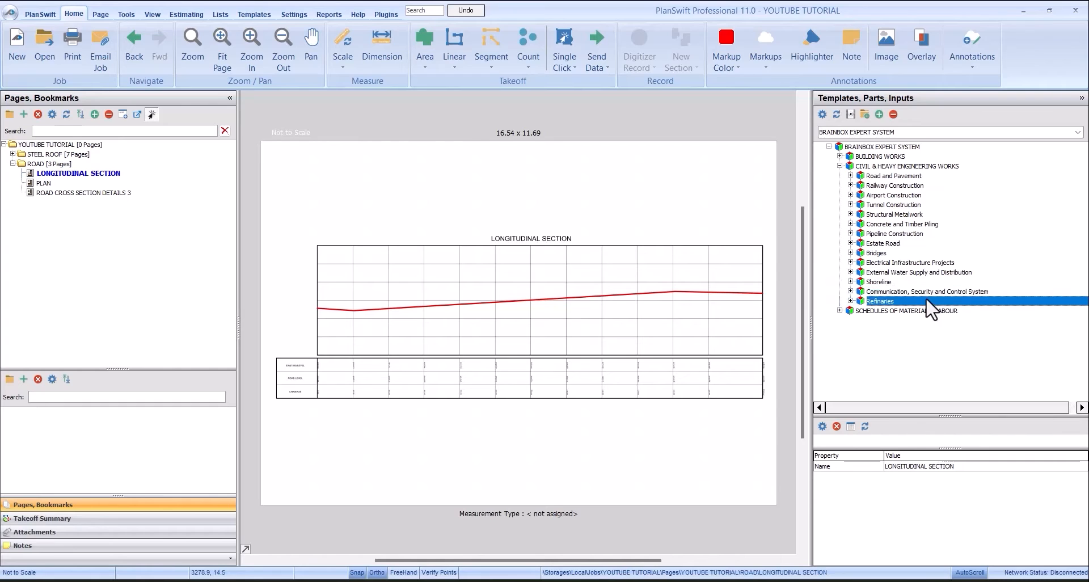
- Expand the CUTTING & FILLING (Carriageway) template within Road and Pavement, Earthworks to show its parts
left_click(908, 166)
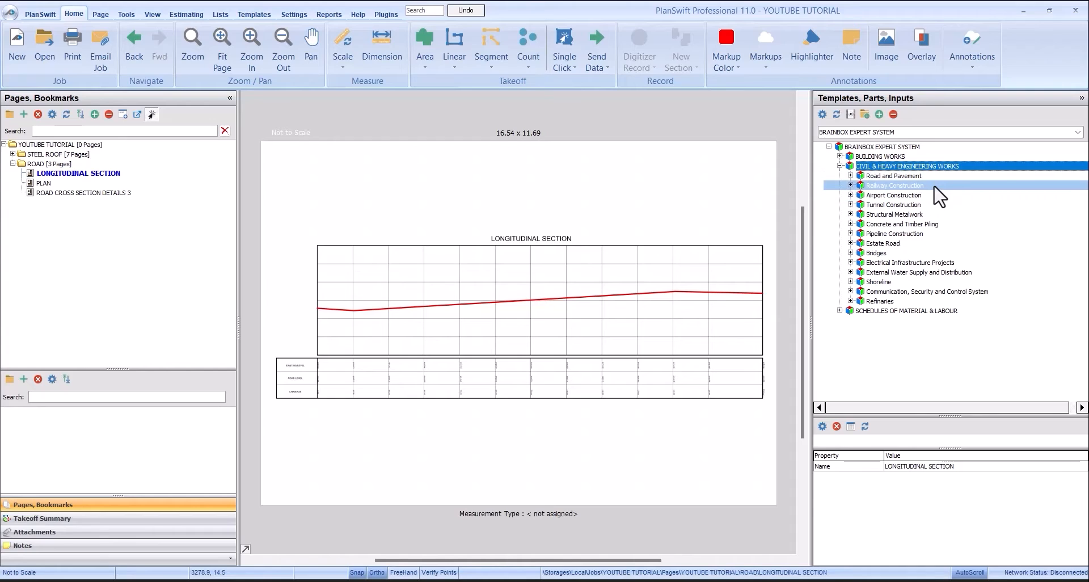
key("Down")
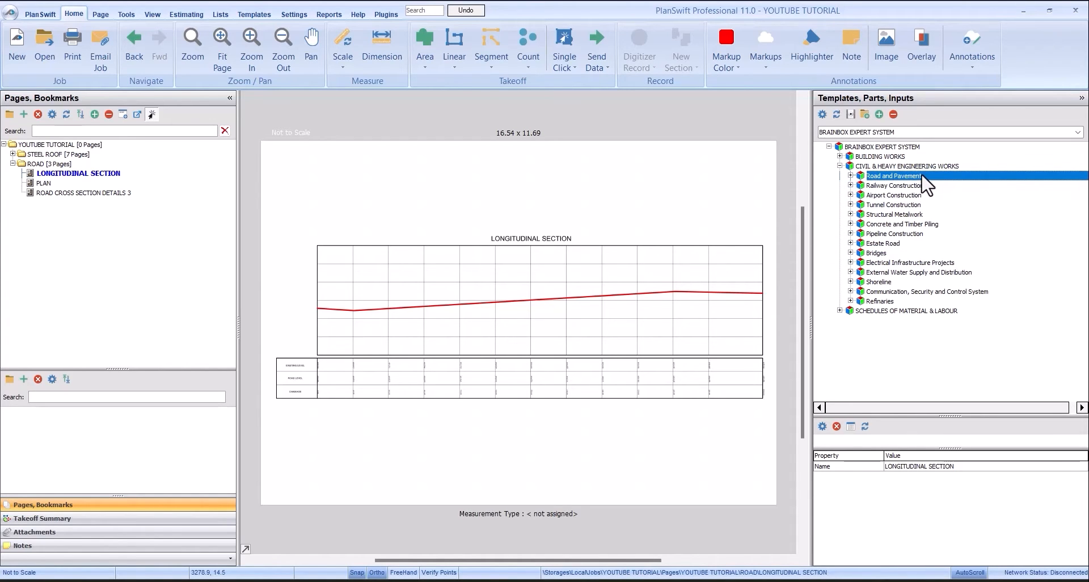
left_click(851, 176)
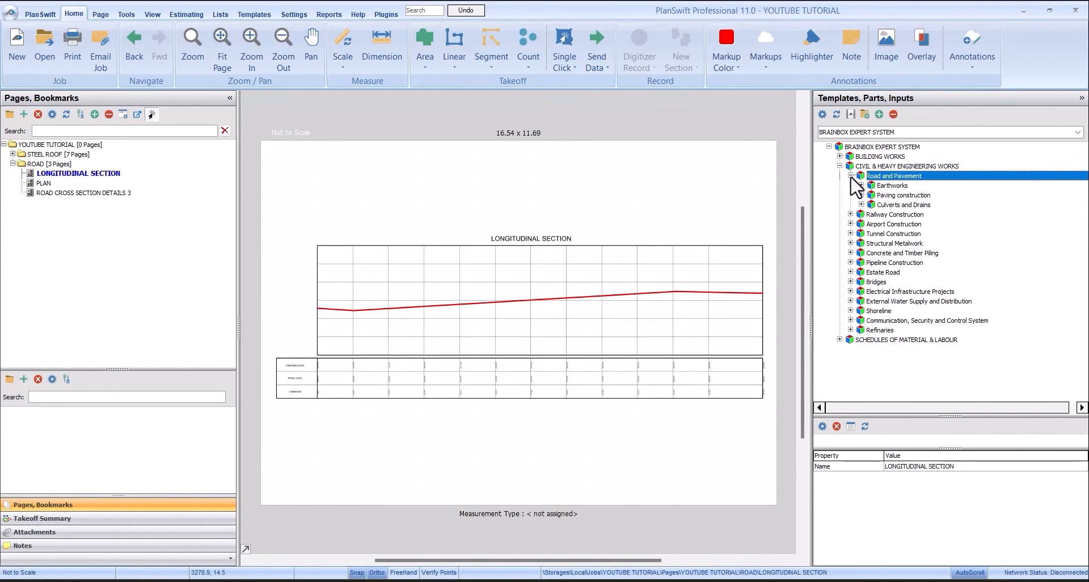
left_click(891, 185)
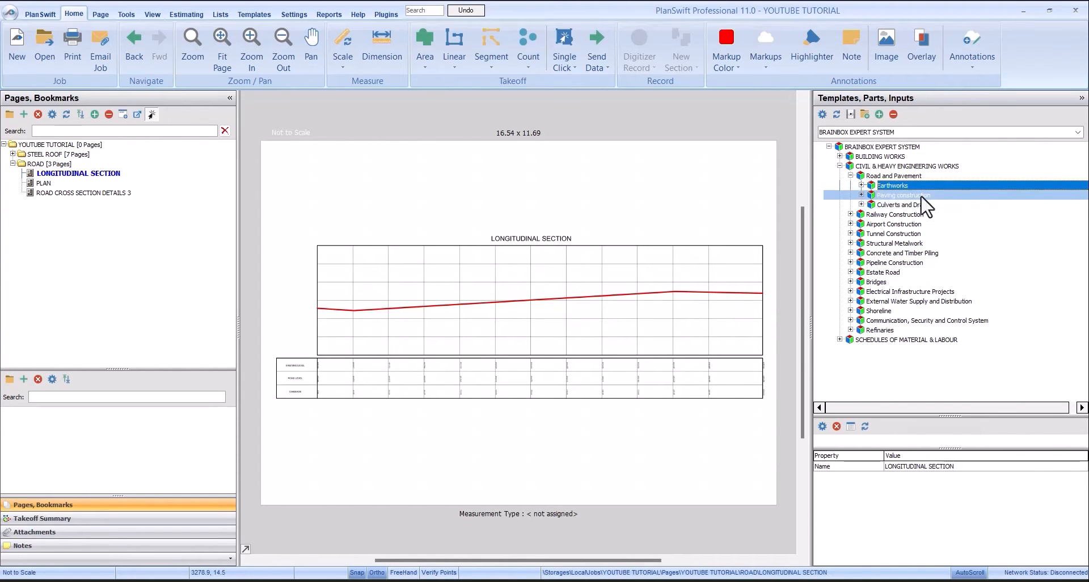
left_click(862, 186)
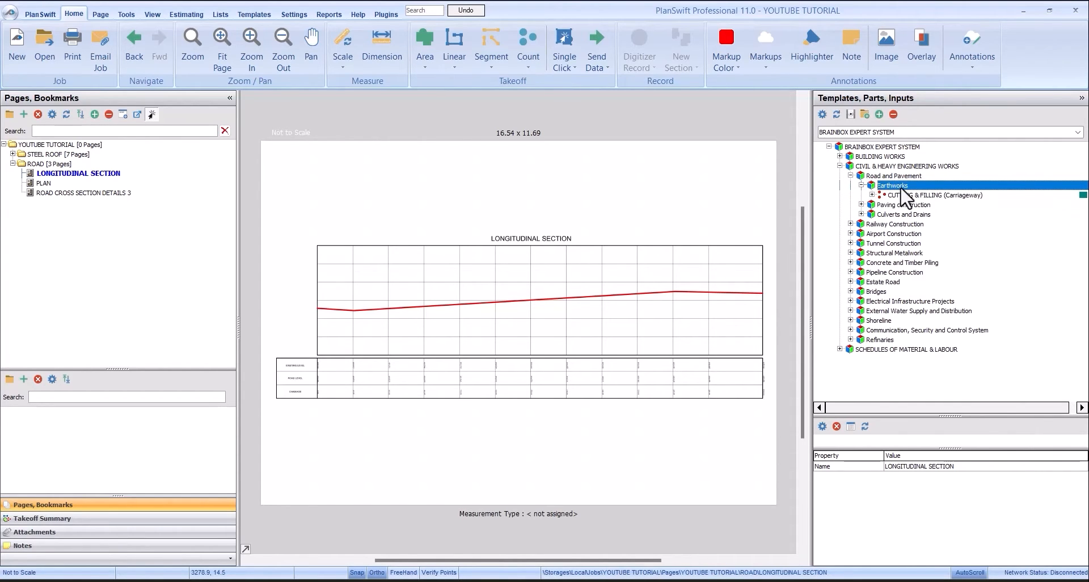
left_click(905, 195)
left_click(873, 195)
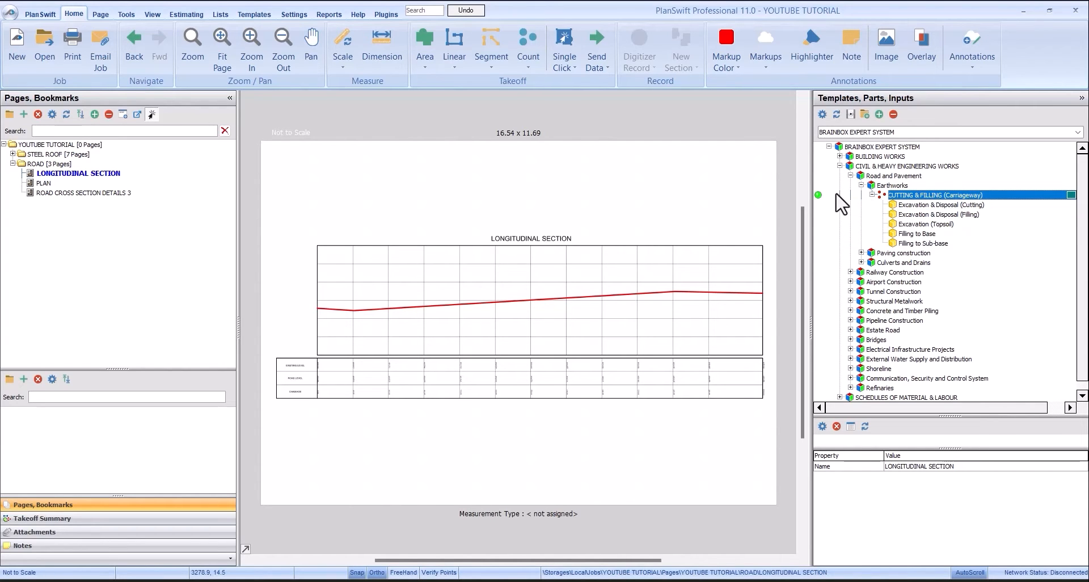
- Examine the existing level, road level and chainage rows beneath the profile on the LONGITUDINAL SECTION page
scroll(318, 391, "up", 5)
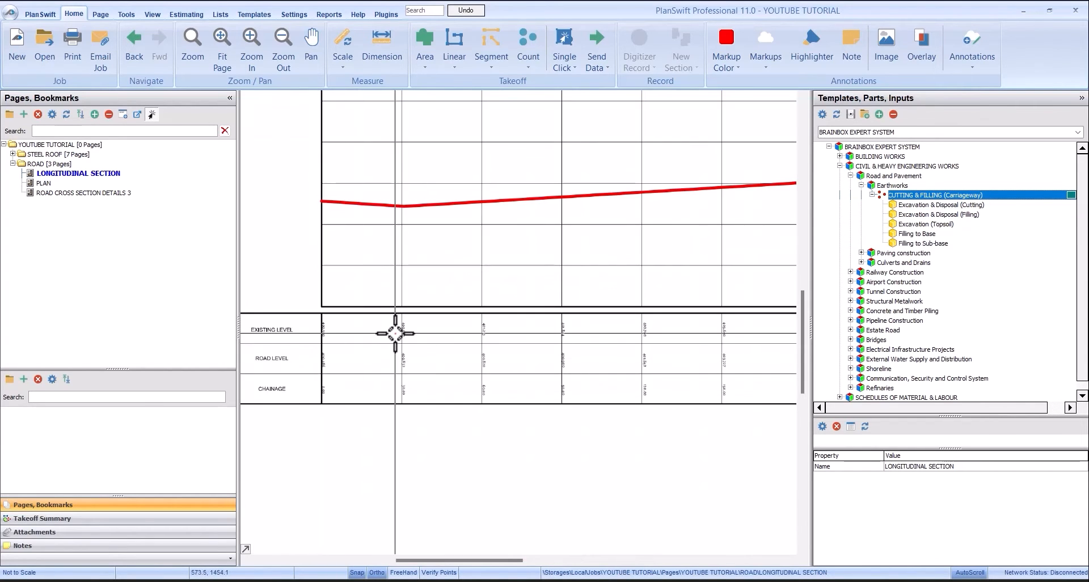
scroll(433, 282, "down", 3)
scroll(397, 290, "up", 3)
scroll(424, 255, "down", 3)
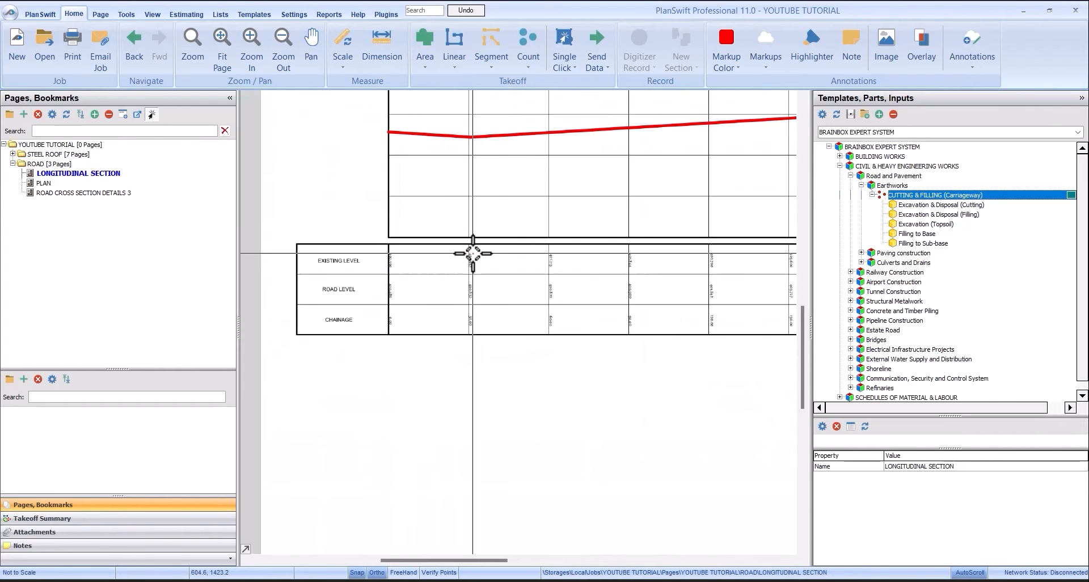
scroll(375, 269, "up", 3)
scroll(428, 244, "down", 2)
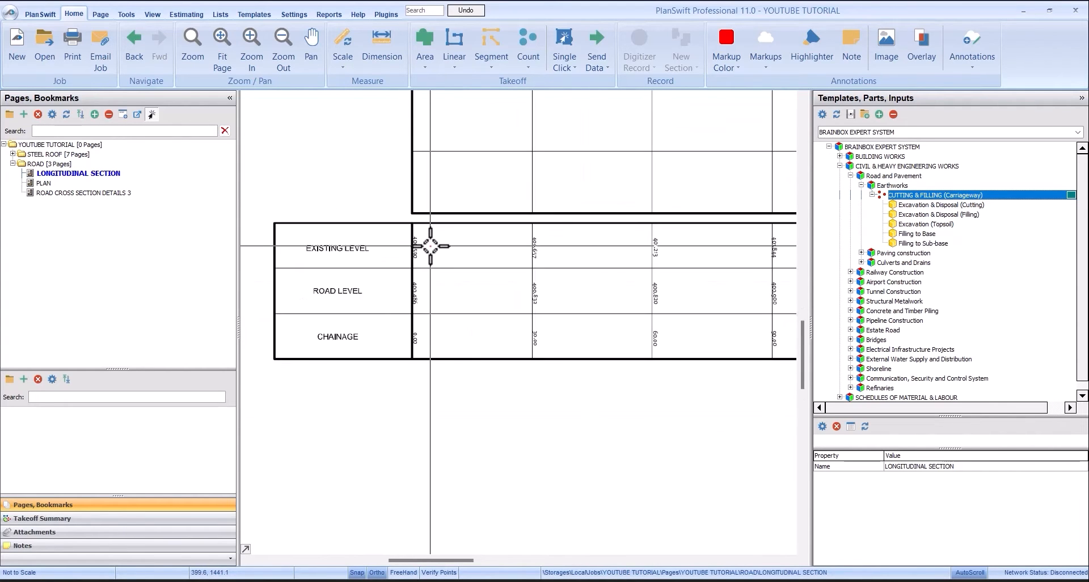
scroll(430, 246, "down", 2)
scroll(430, 245, "up", 4)
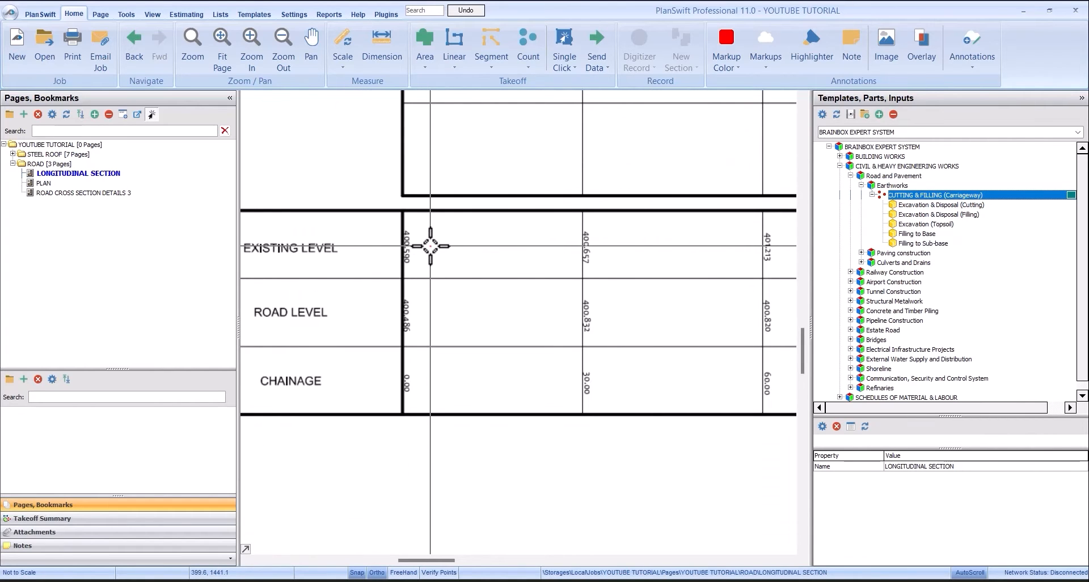
scroll(430, 246, "down", 2)
scroll(430, 241, "up", 3)
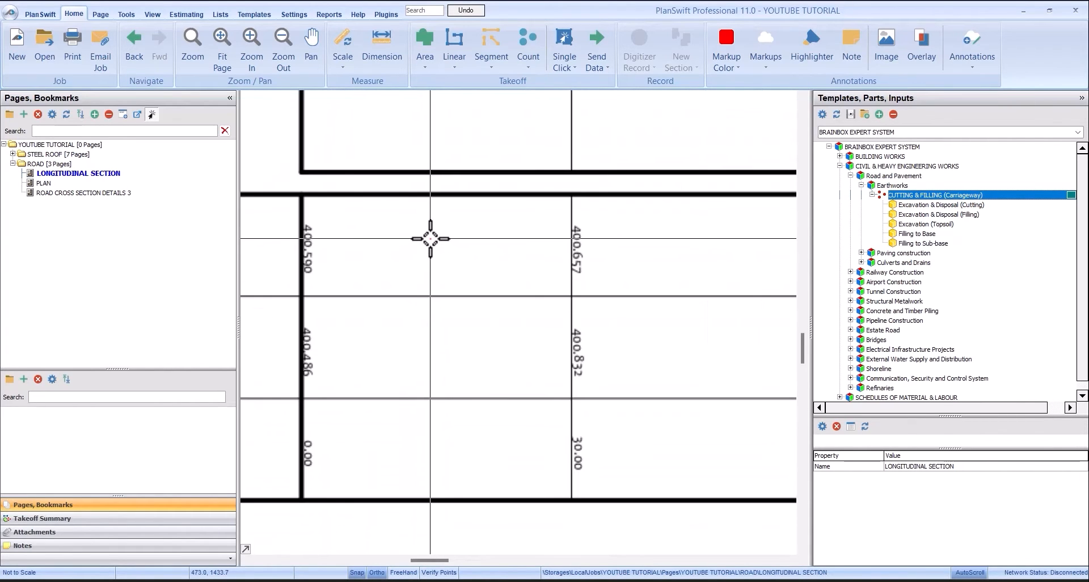
scroll(430, 238, "down", 2)
scroll(351, 243, "up", 1)
scroll(439, 263, "down", 1)
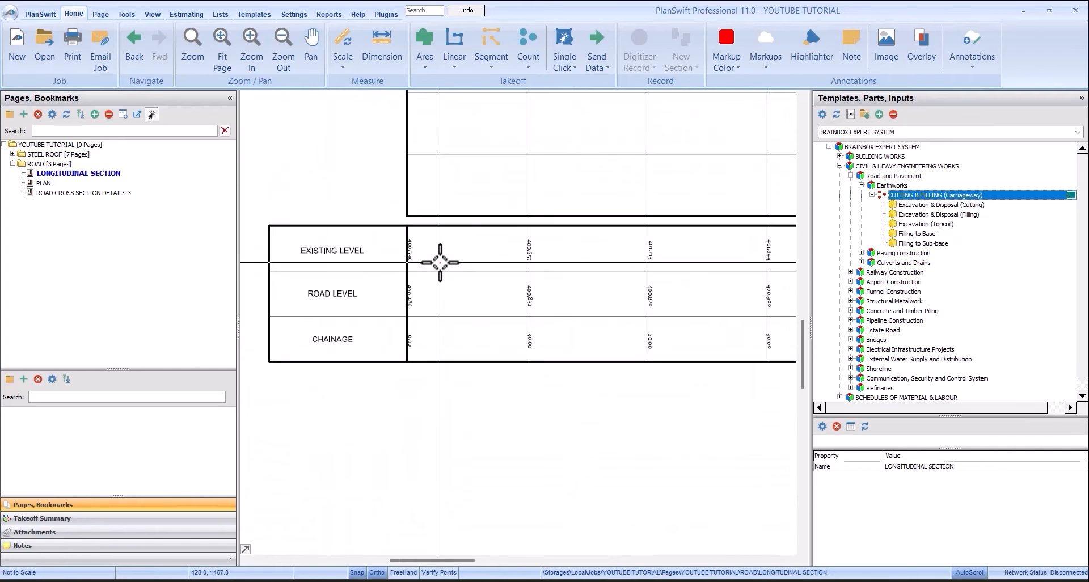
scroll(439, 262, "up", 2)
scroll(406, 236, "up", 3)
scroll(558, 236, "down", 4)
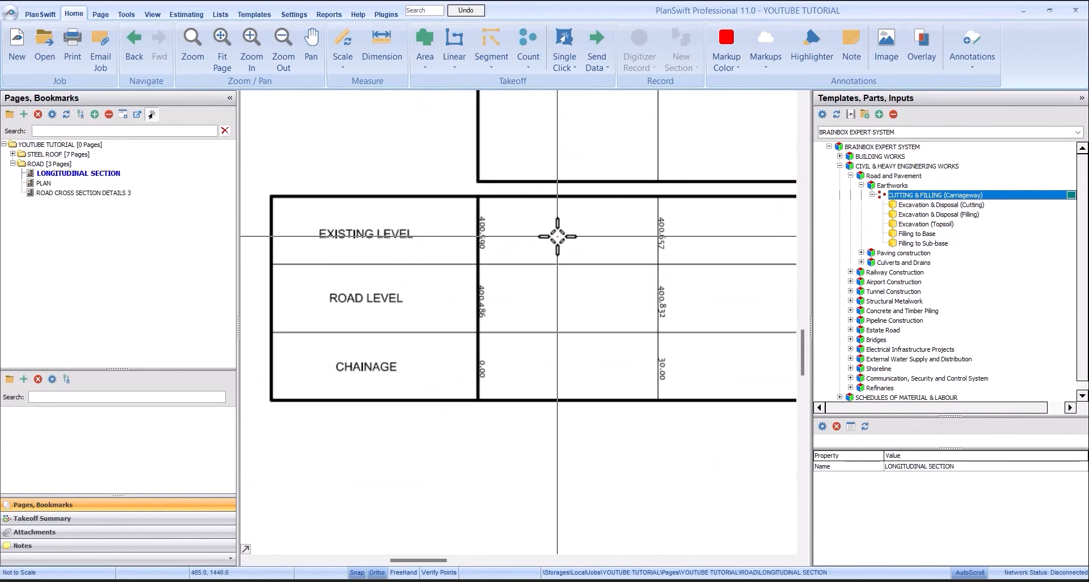
- Compare the existing level with the road level at chainage 0.00 in the longitudinal section table
scroll(476, 236, "up", 1)
scroll(525, 214, "up", 2)
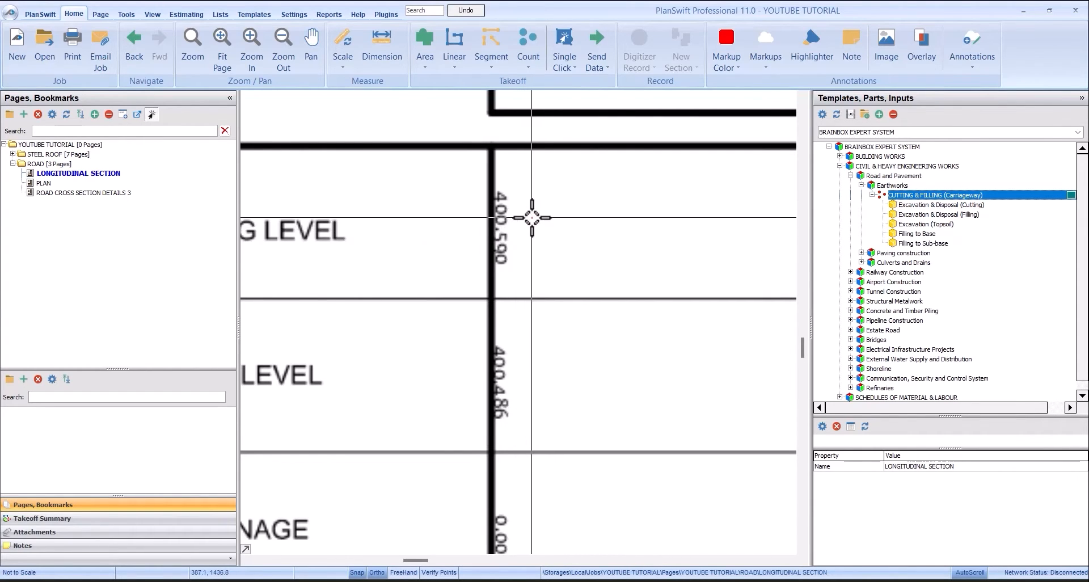
scroll(531, 336, "down", 2)
scroll(521, 314, "up", 2)
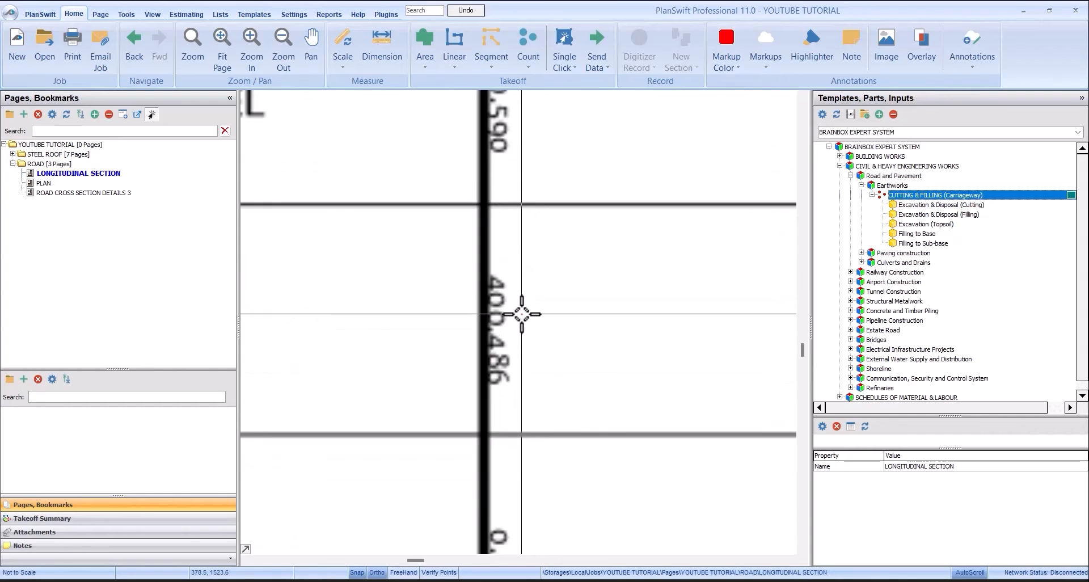
scroll(521, 314, "down", 3)
scroll(522, 323, "up", 1)
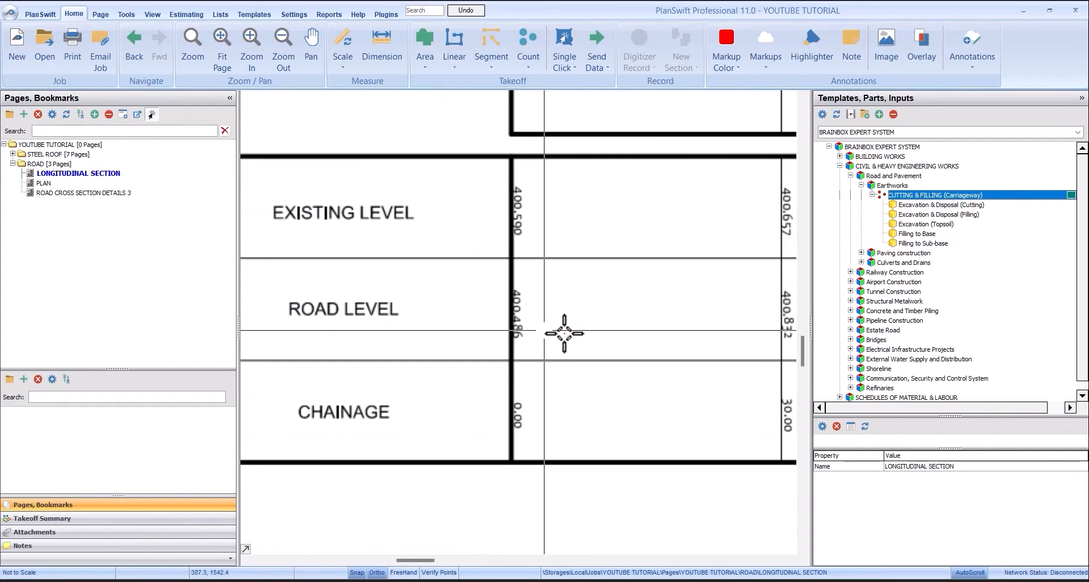
scroll(536, 331, "up", 2)
scroll(574, 302, "down", 2)
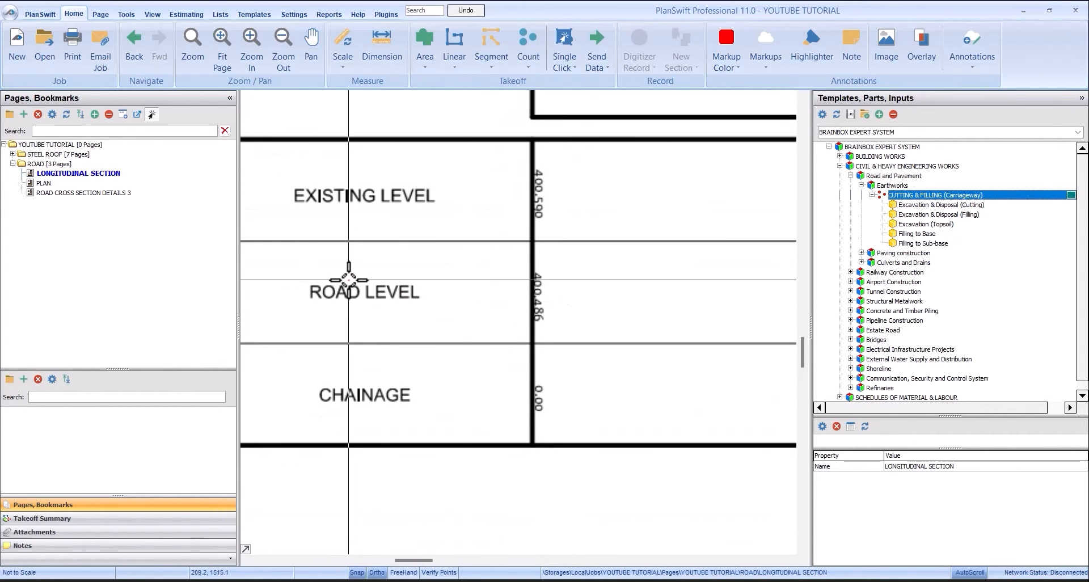
- Check the levels at chainages 30.00 and 60.00, and return to the existing level at chainage 0.00
scroll(348, 279, "down", 3)
scroll(440, 272, "up", 3)
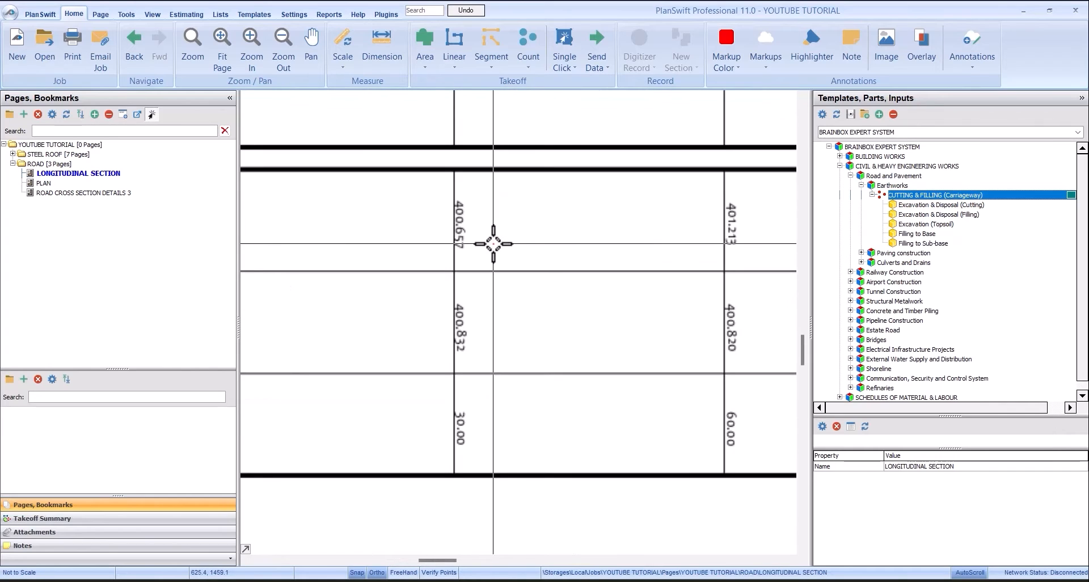
scroll(493, 244, "down", 2)
scroll(493, 244, "up", 2)
scroll(493, 244, "down", 2)
scroll(469, 244, "up", 3)
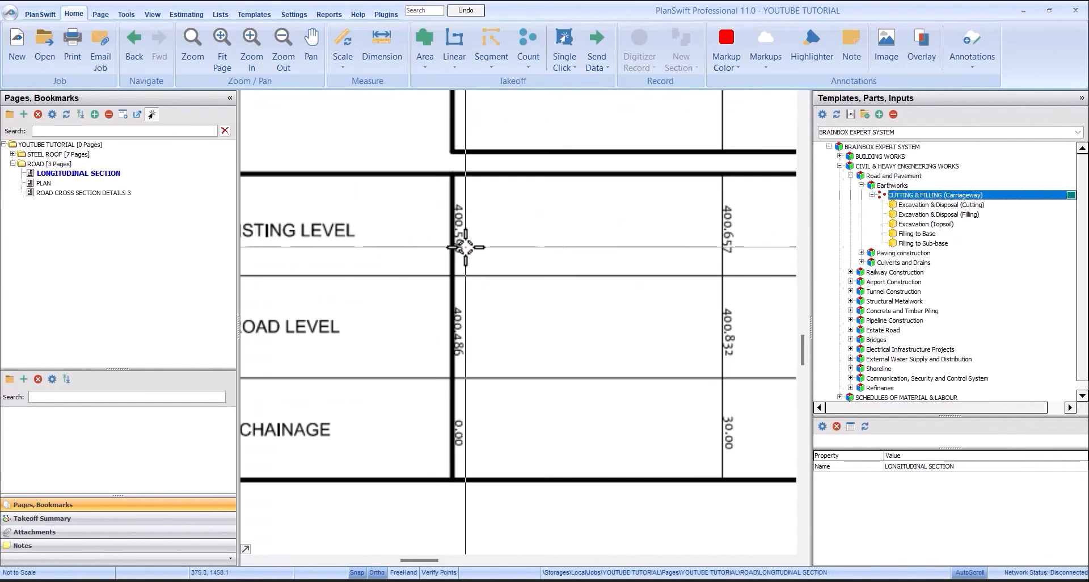
scroll(456, 211, "down", 3)
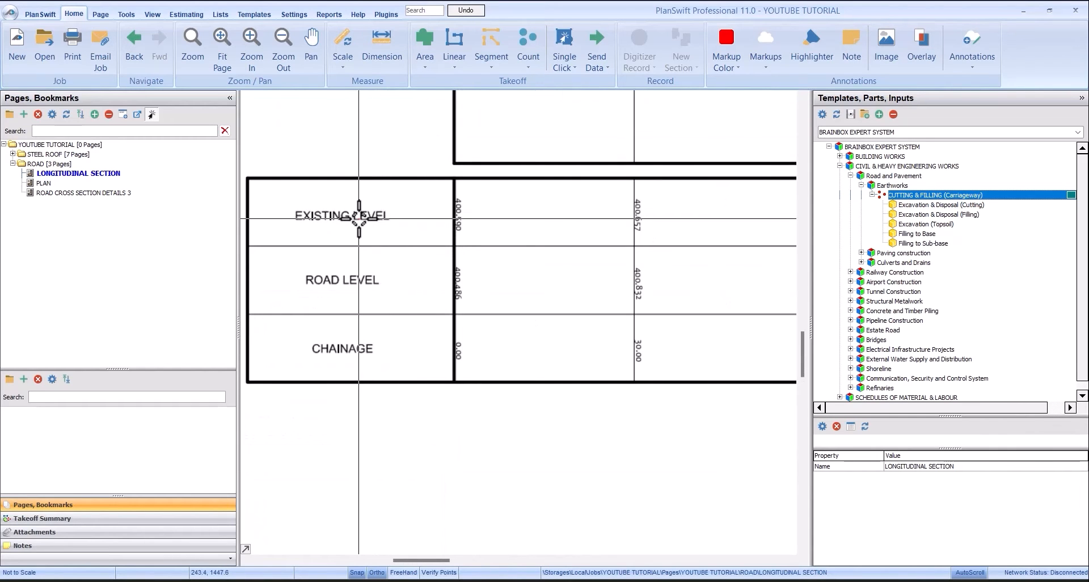
scroll(402, 287, "up", 2)
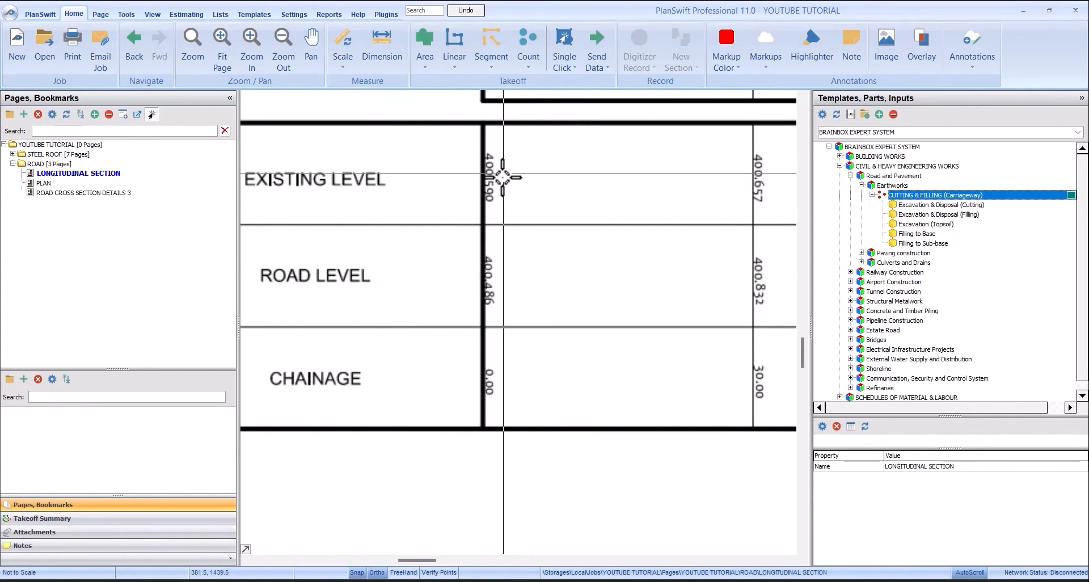
scroll(499, 193, "down", 2)
scroll(498, 192, "up", 3)
scroll(493, 190, "down", 2)
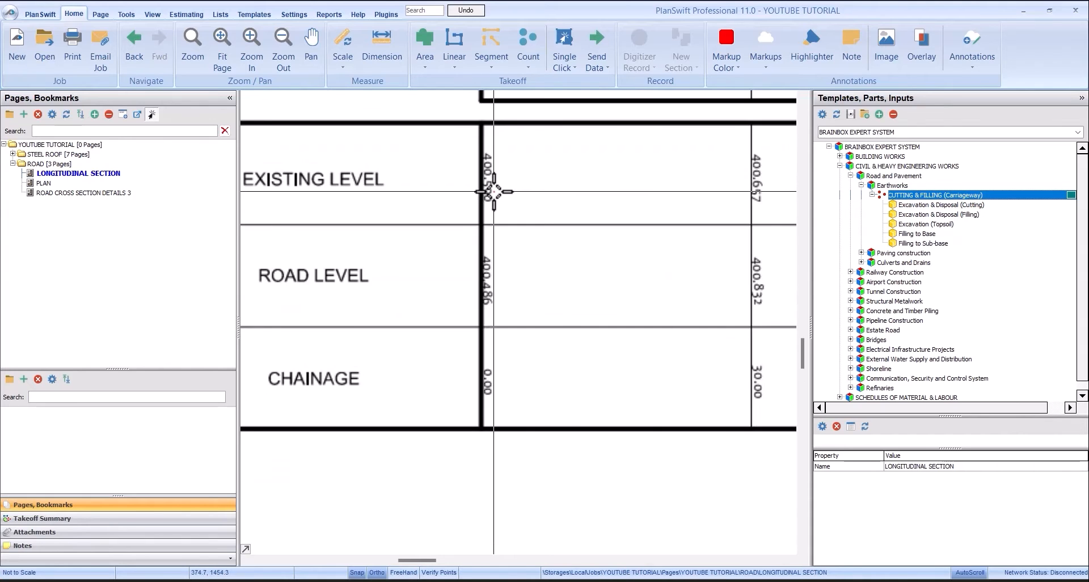
scroll(493, 190, "down", 2)
scroll(732, 191, "up", 2)
scroll(569, 178, "down", 2)
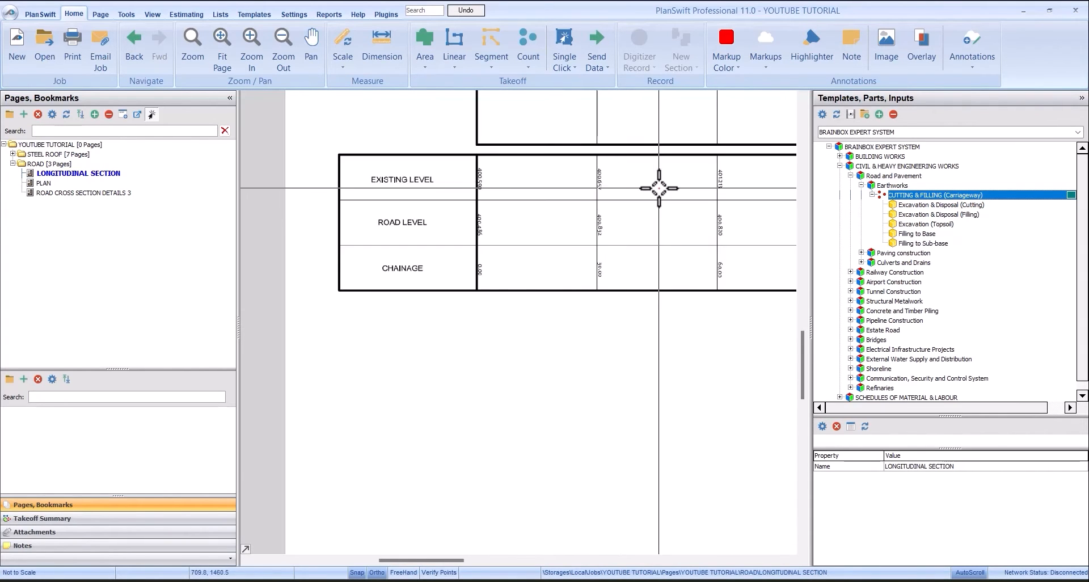
- Compare the existing level with the road level at chainage 30.00 in the longitudinal section table
scroll(624, 195, "up", 3)
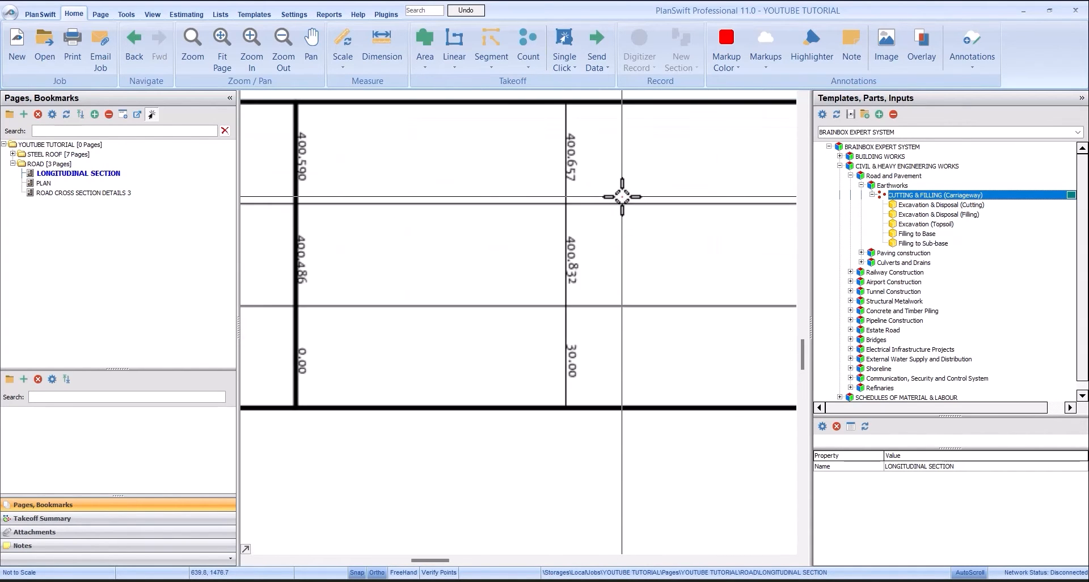
scroll(600, 254, "down", 1)
scroll(590, 195, "up", 2)
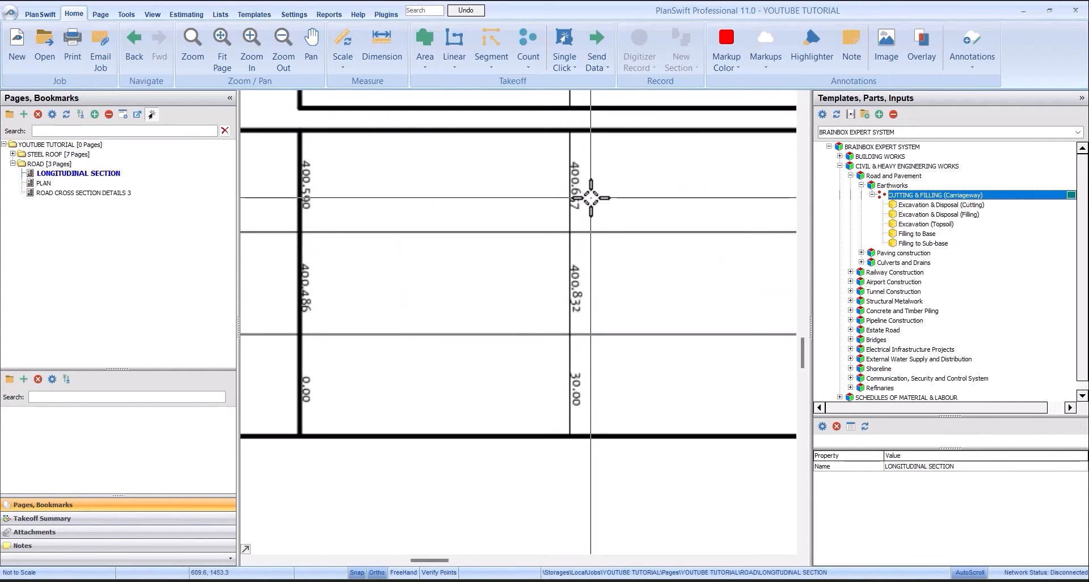
scroll(582, 173, "down", 2)
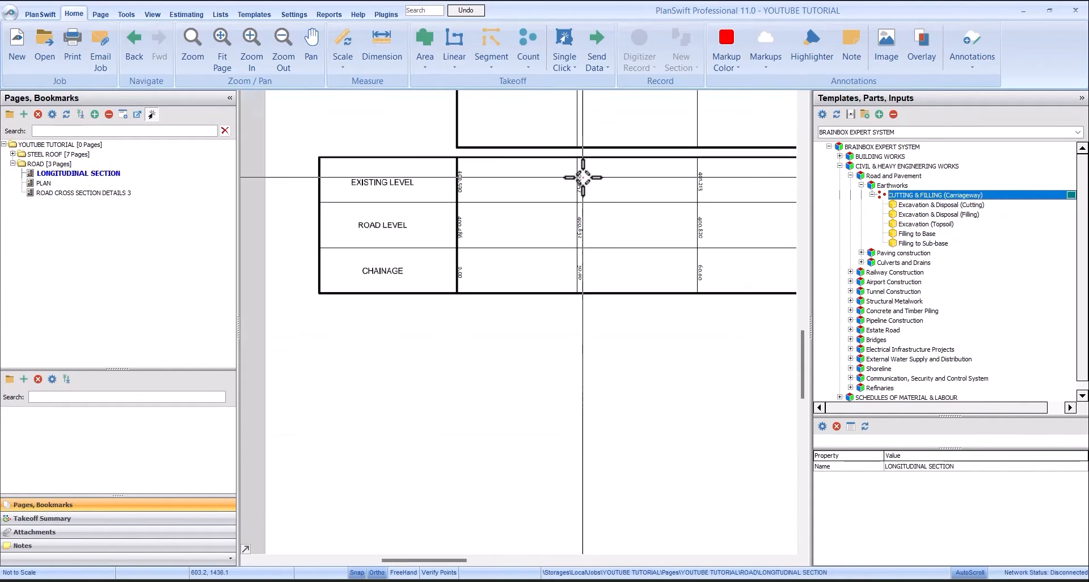
scroll(586, 175, "up", 2)
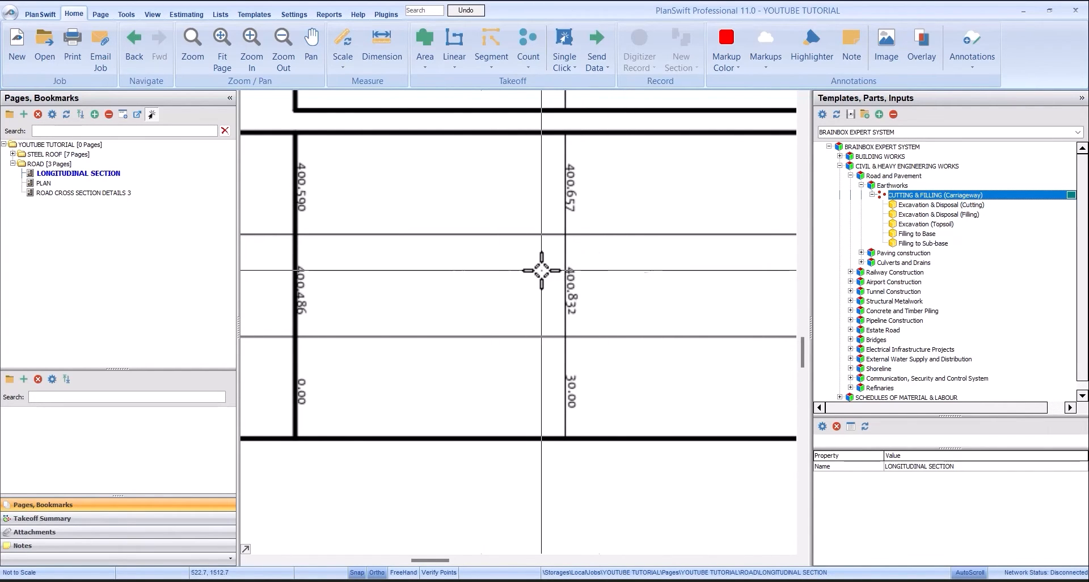
scroll(619, 278, "down", 2)
scroll(619, 277, "up", 2)
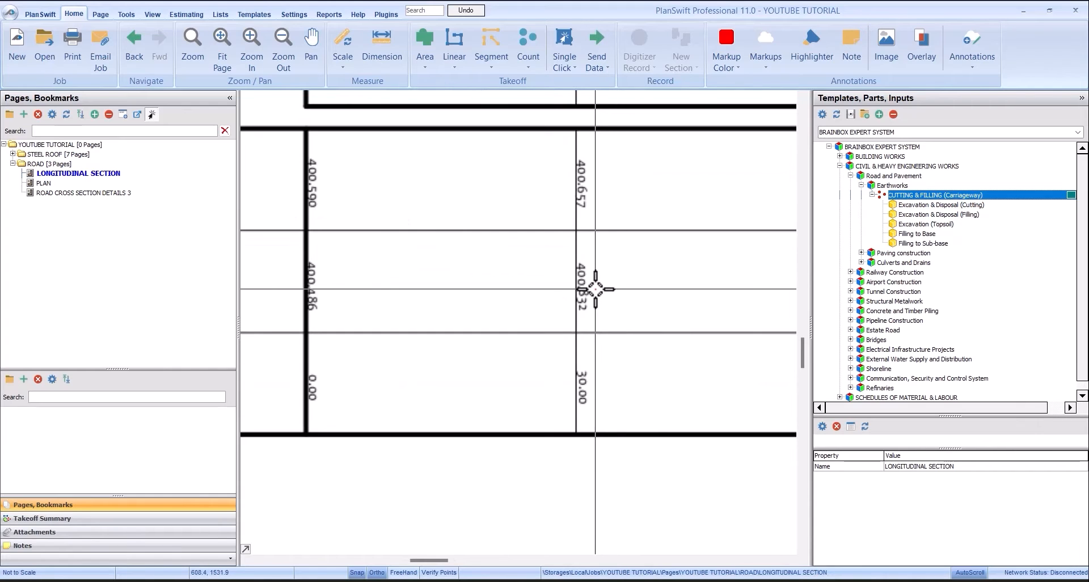
scroll(600, 290, "down", 2)
scroll(598, 287, "up", 2)
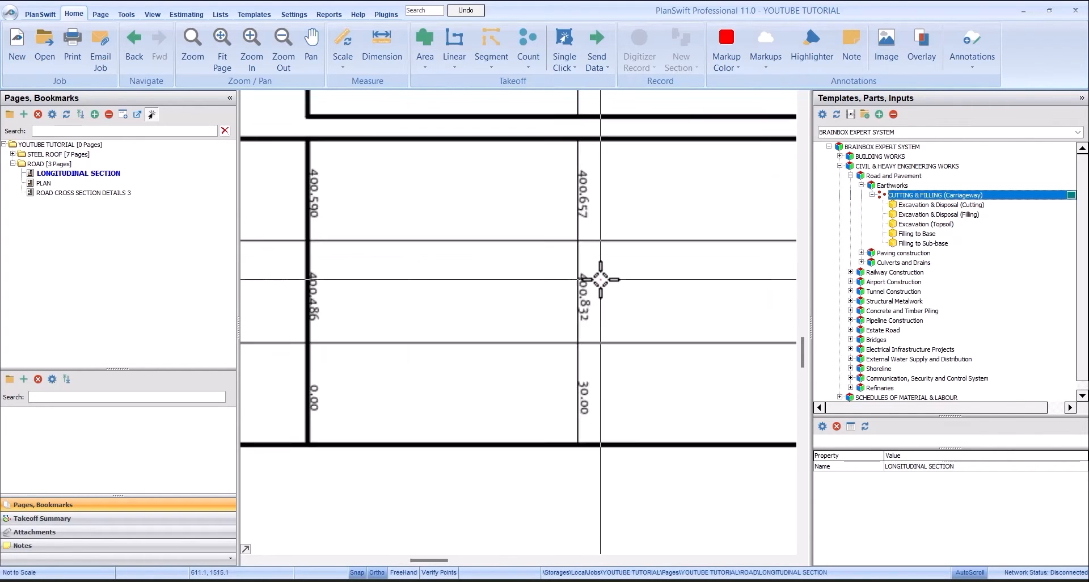
scroll(493, 255, "down", 3)
scroll(553, 252, "up", 3)
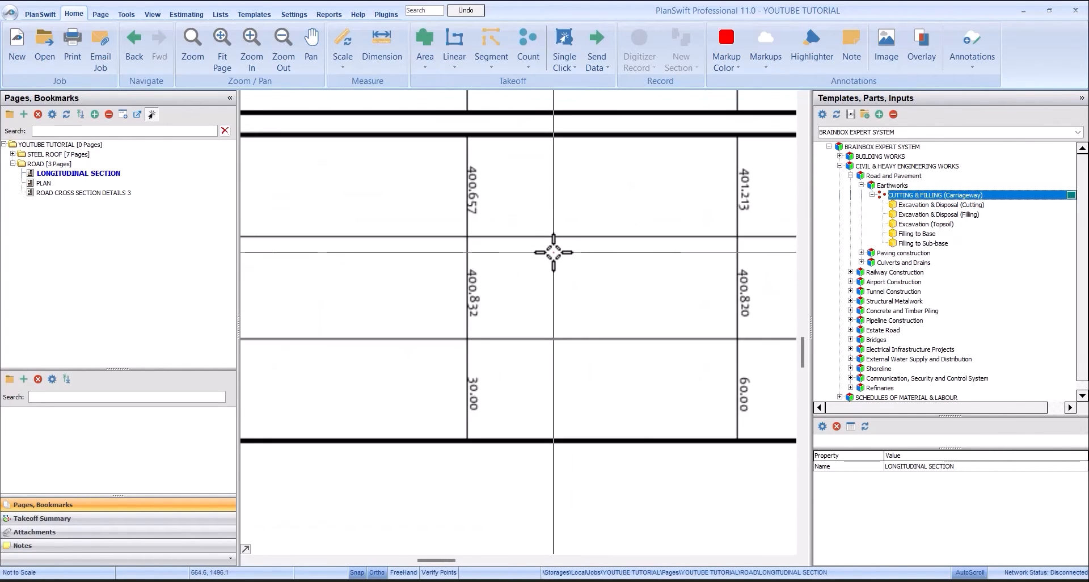
left_click_drag(554, 252, 648, 257)
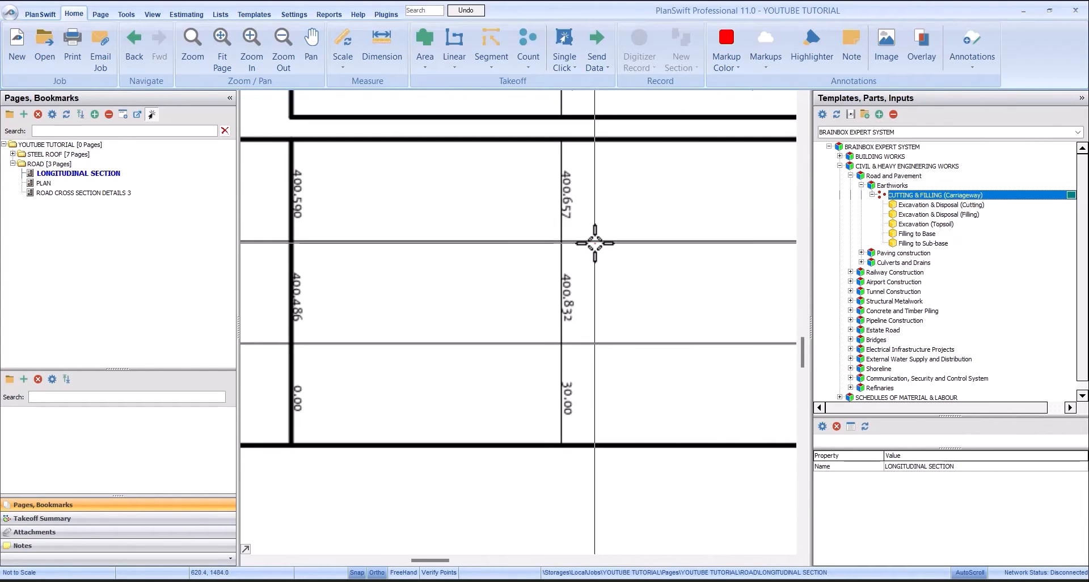
- Look over the level table from the first chainage onward together with the longitudinal section profile
scroll(594, 240, "down", 2)
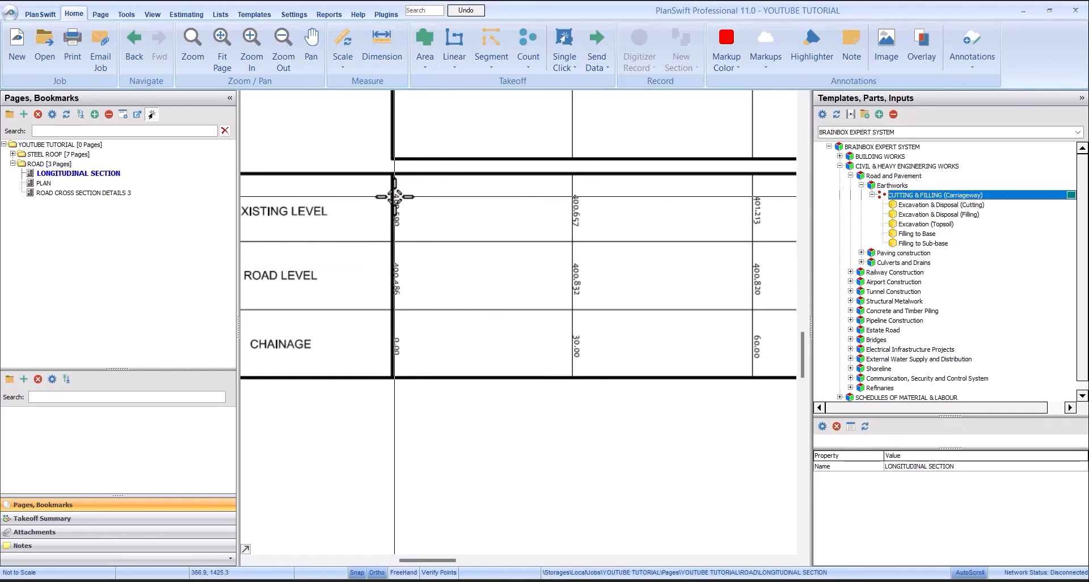
scroll(389, 196, "down", 1)
scroll(568, 197, "up", 1)
scroll(568, 197, "down", 1)
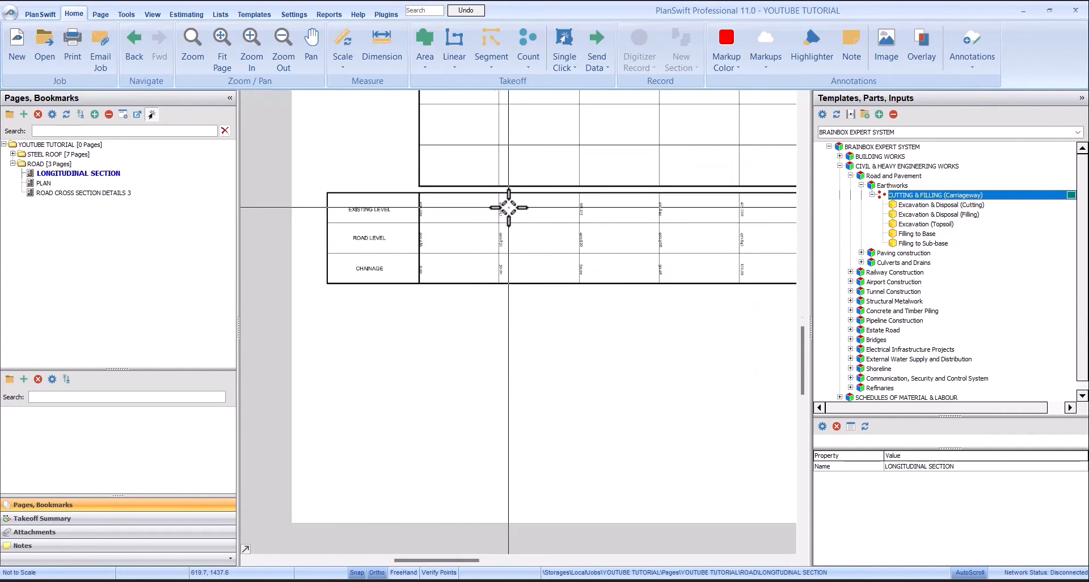
scroll(505, 204, "up", 1)
scroll(539, 195, "down", 1)
scroll(722, 211, "down", 1)
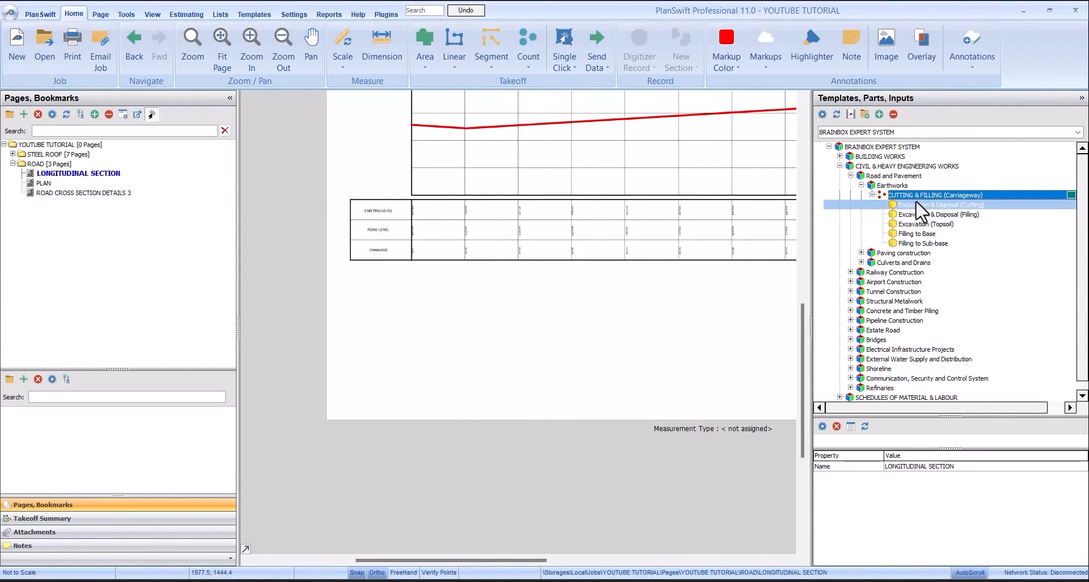
scroll(742, 216, "down", 1)
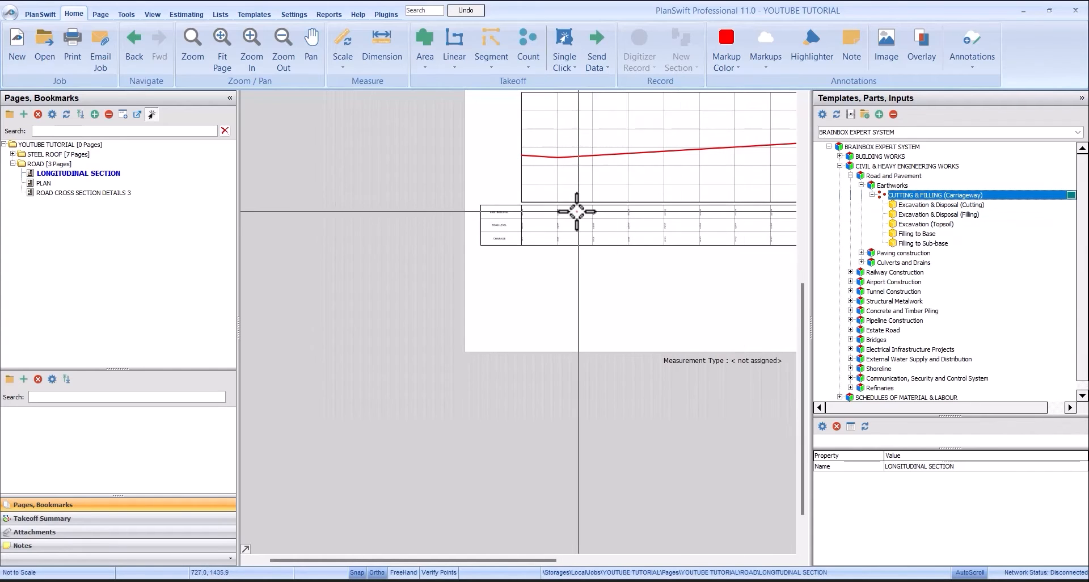
scroll(612, 210, "up", 3)
scroll(451, 225, "down", 2)
scroll(451, 224, "down", 1)
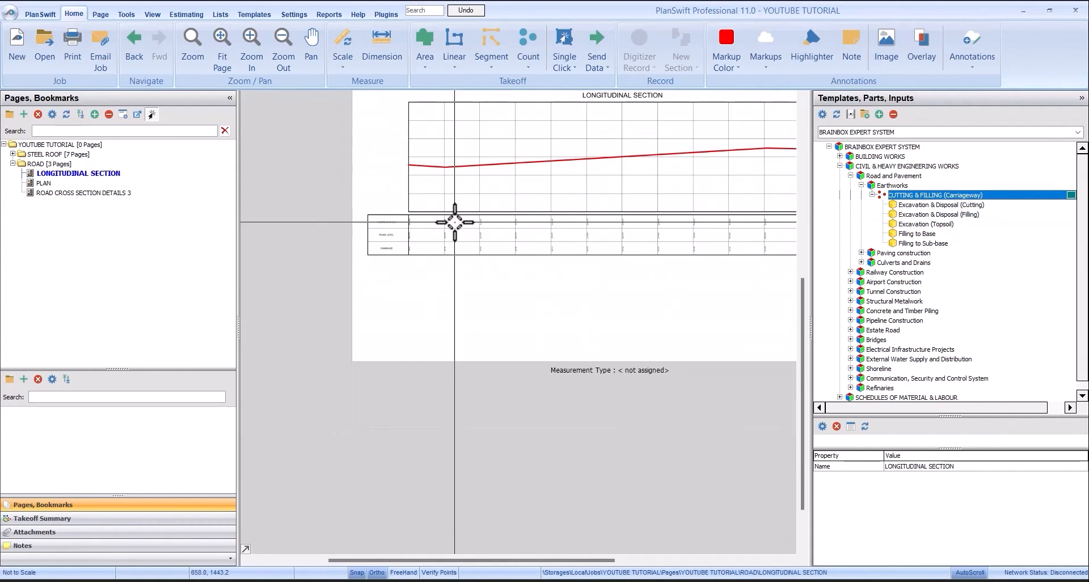
- Open the PLAN page of the ROAD folder and check the overall road length dimension above the plan
left_click(34, 183)
scroll(540, 284, "up", 5)
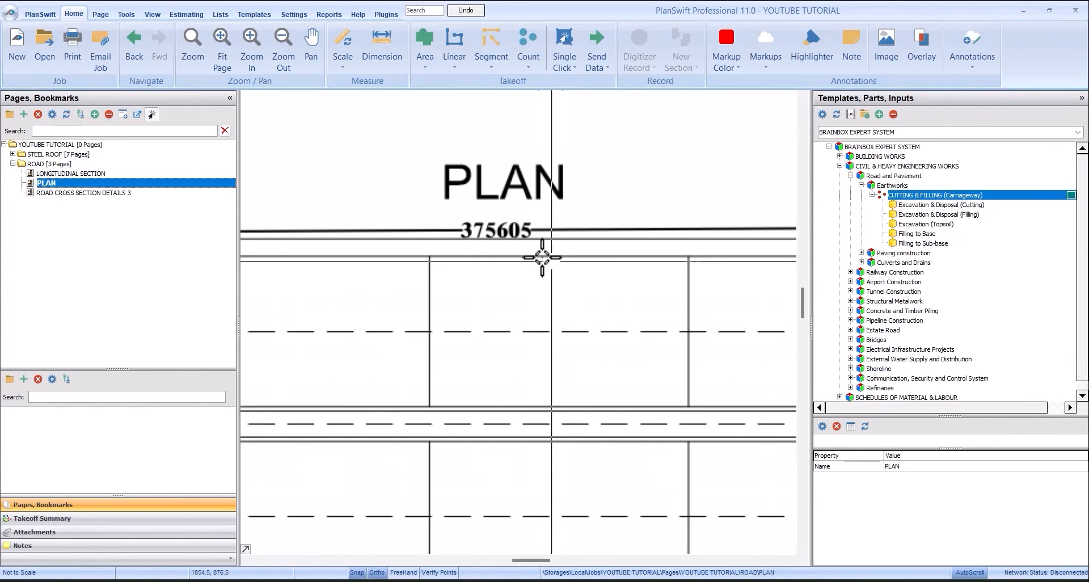
scroll(433, 208, "up", 1)
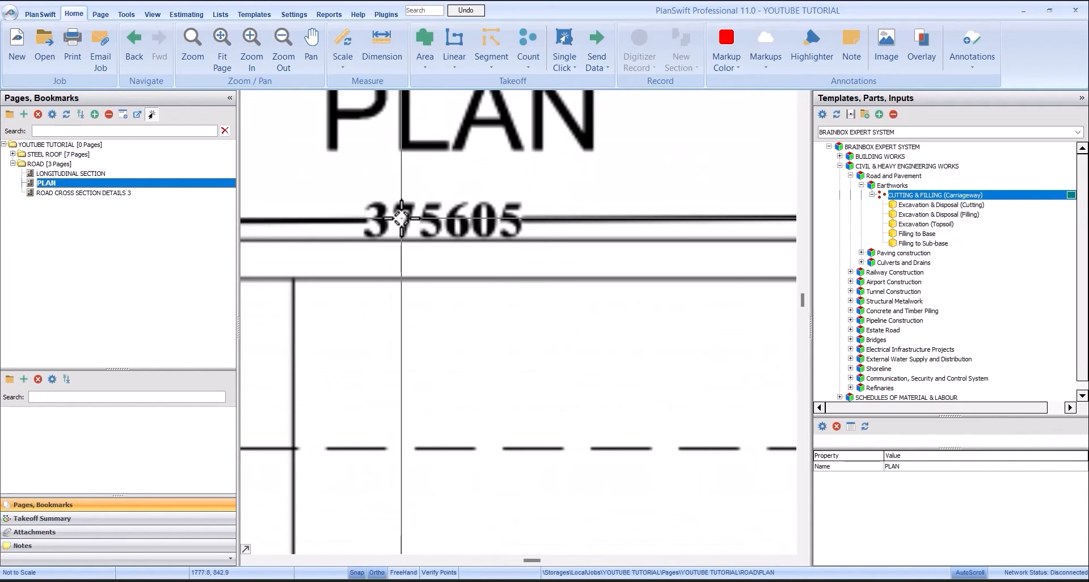
scroll(434, 225, "down", 2)
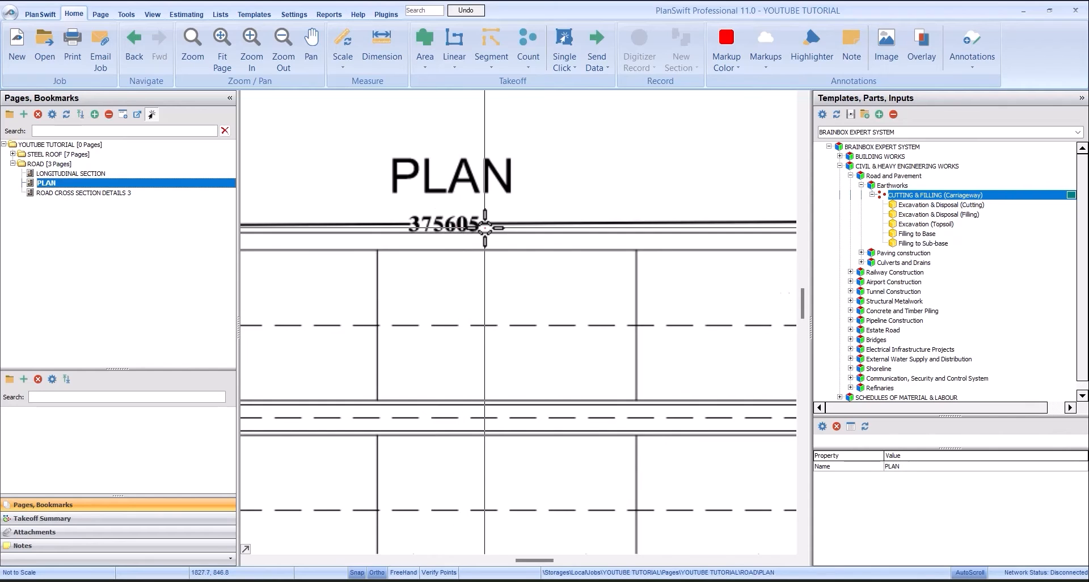
scroll(485, 228, "down", 5)
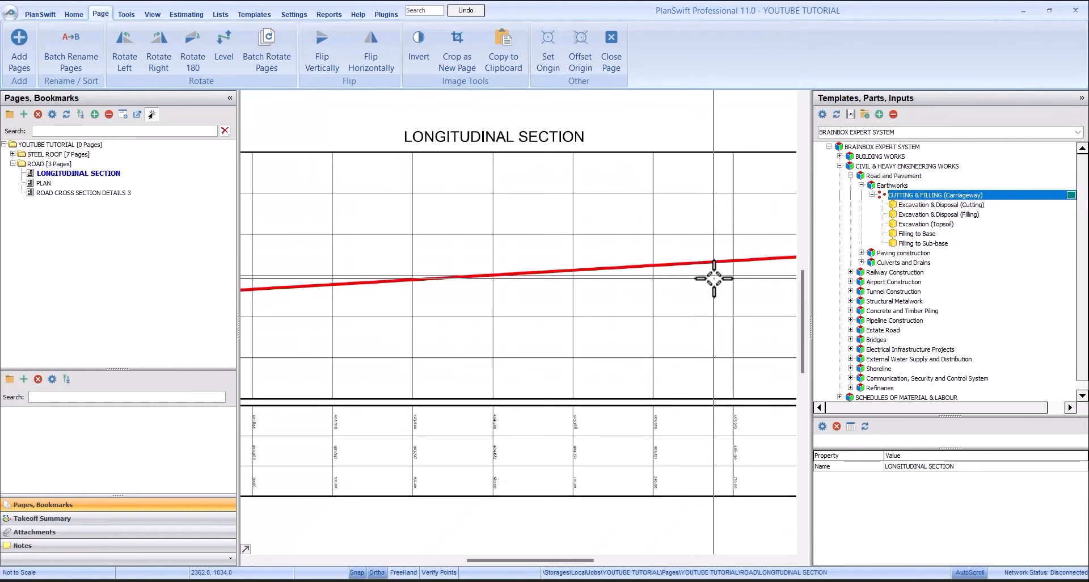
scroll(571, 243, "down", 3)
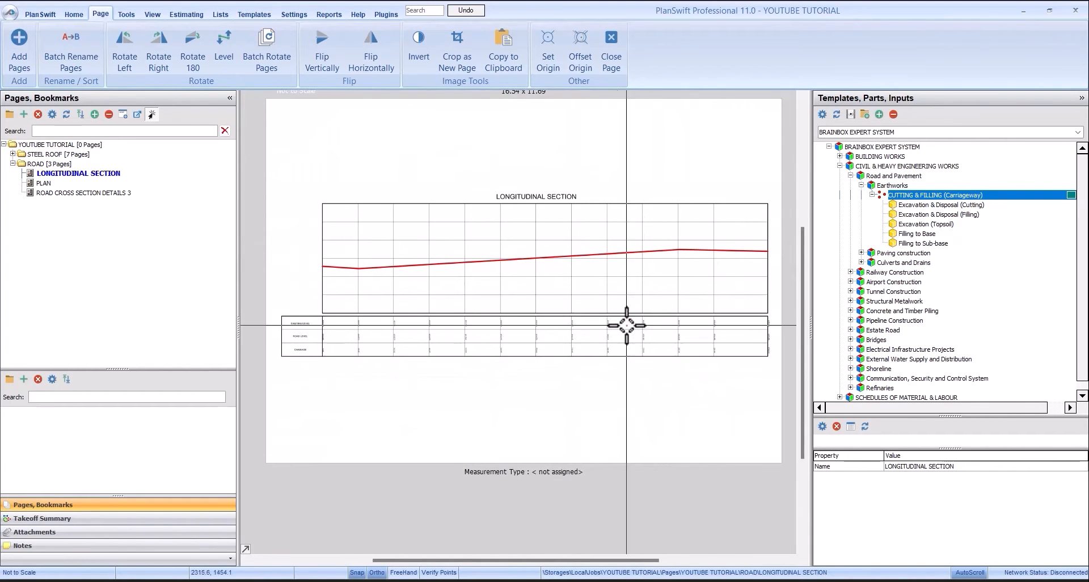
- Look over the existing level, road level and chainage rows of the longitudinal section table
scroll(441, 297, "up", 5)
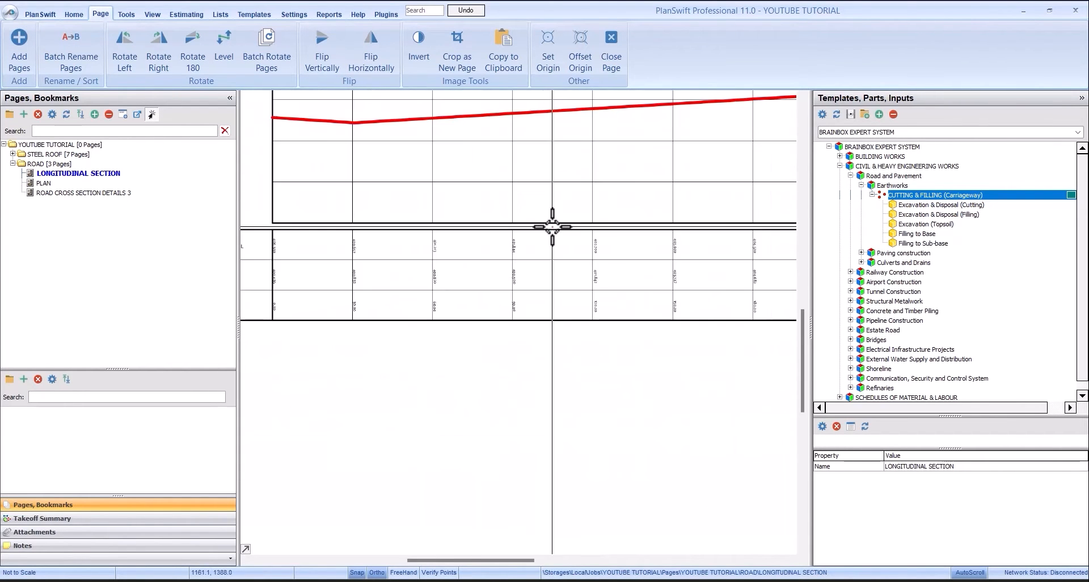
scroll(365, 250, "up", 1)
scroll(390, 263, "down", 3)
scroll(398, 269, "up", 2)
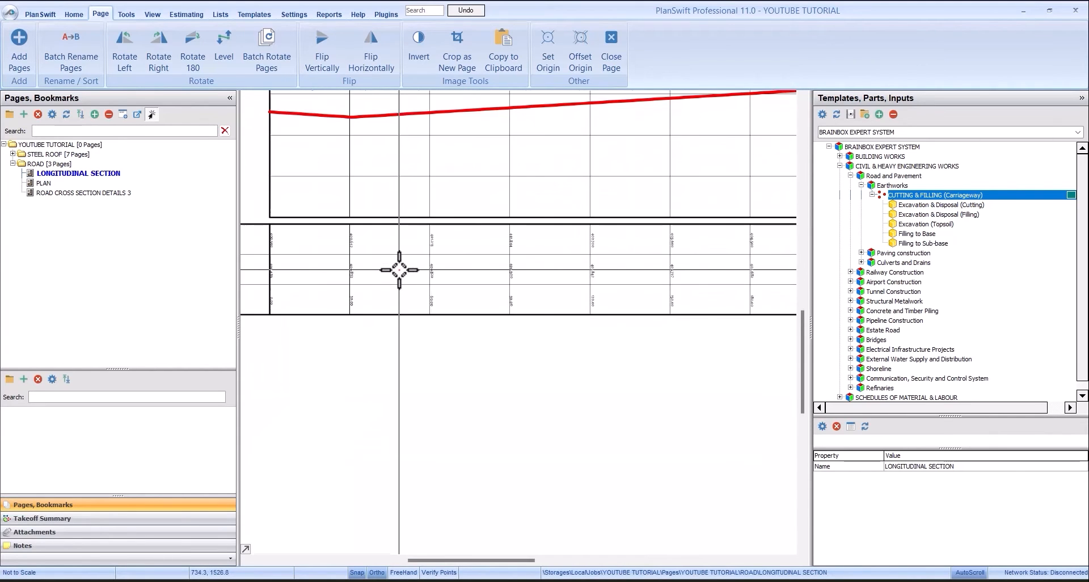
scroll(399, 269, "down", 2)
scroll(601, 224, "up", 1)
scroll(475, 221, "down", 1)
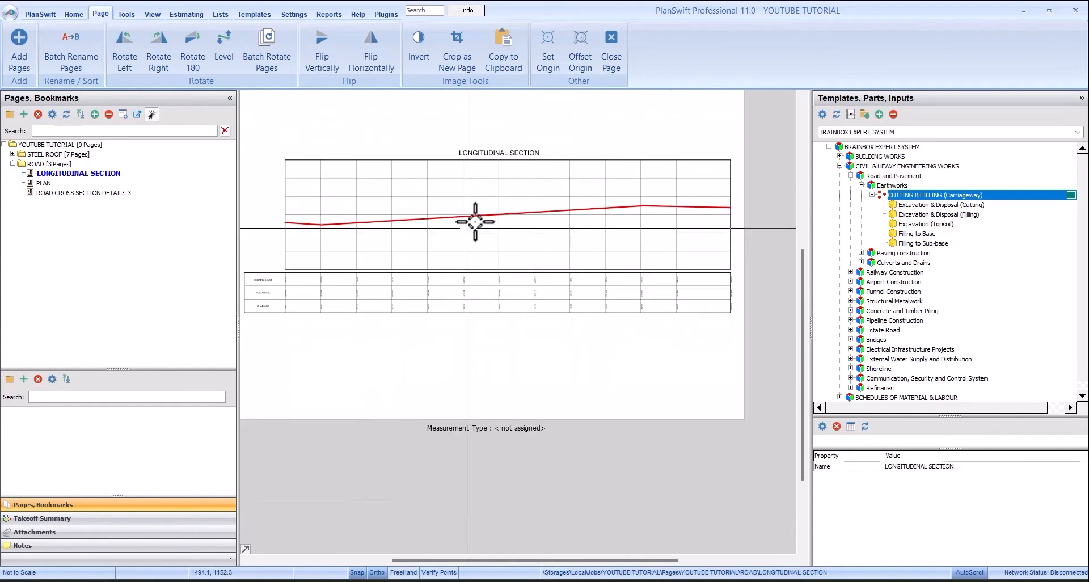
scroll(371, 253, "up", 5)
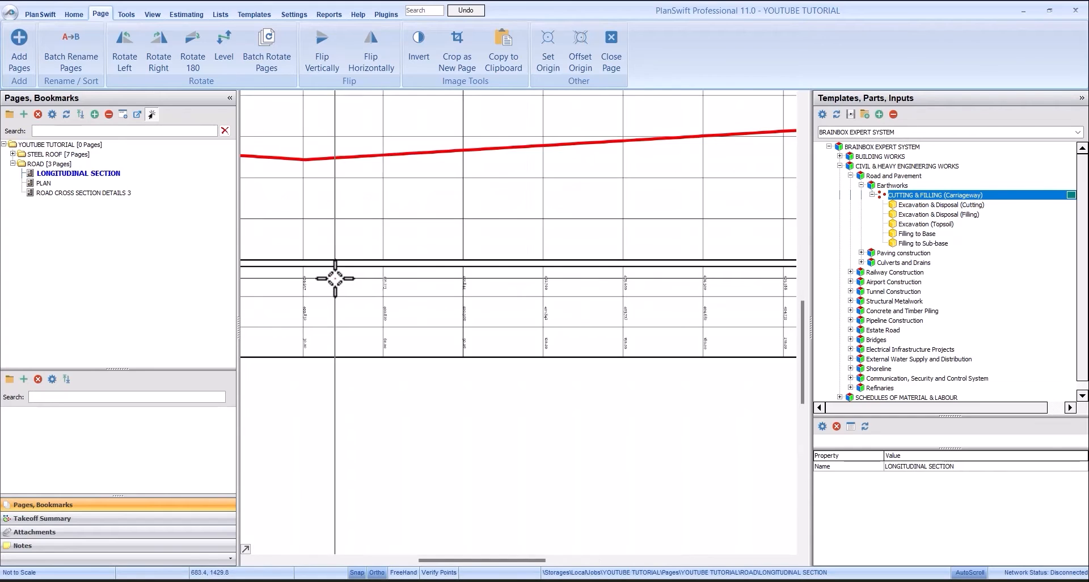
scroll(371, 287, "down", 3)
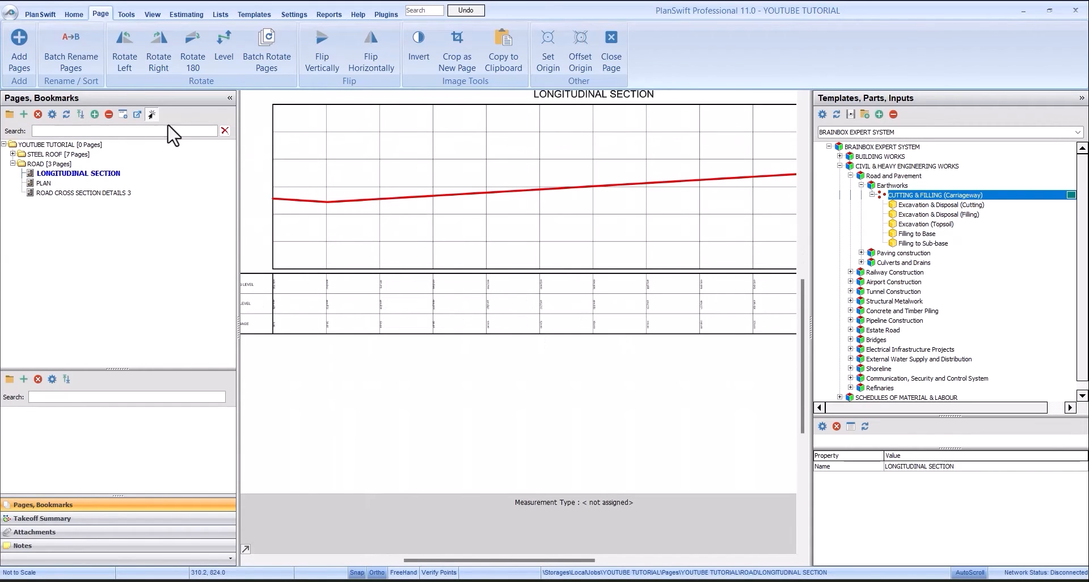
- Rotate the LONGITUDINAL SECTION page to the left so the level values read horizontally, and show the table from chainage 0.00
left_click(127, 53)
scroll(624, 434, "up", 3)
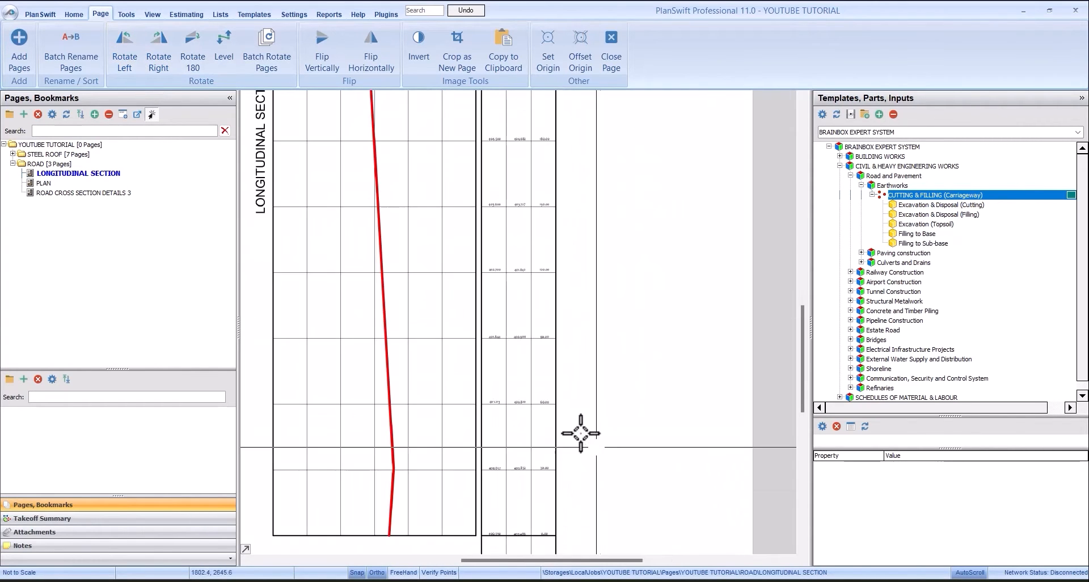
scroll(406, 253, "down", 3)
scroll(598, 376, "up", 5)
scroll(567, 381, "down", 2)
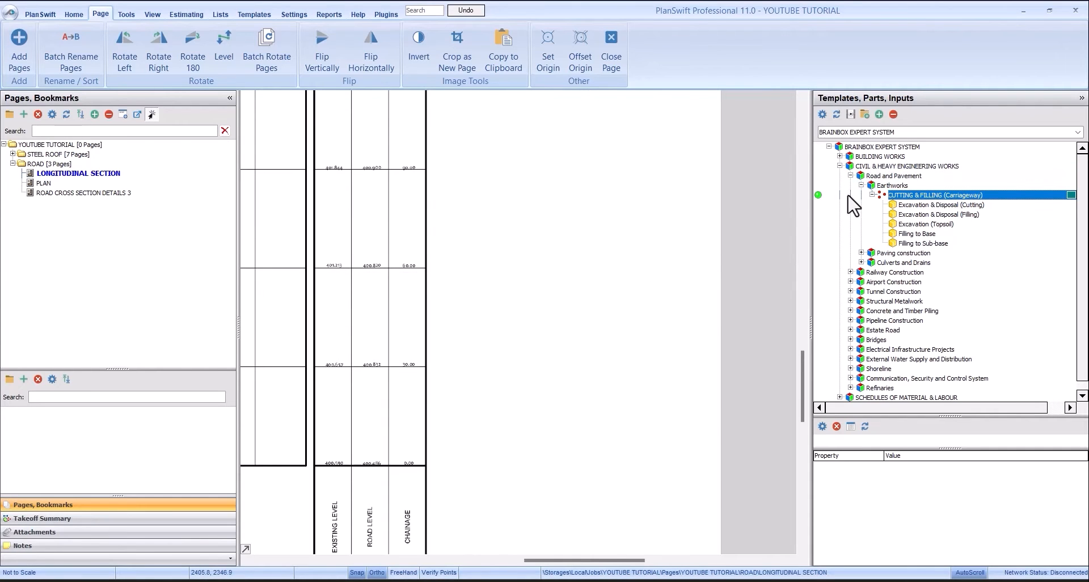
- Start a CUTTING & FILLING (Carriageway) takeoff with a length of 375.605 m and a width of 14 m
left_click(819, 195)
left_click(570, 197)
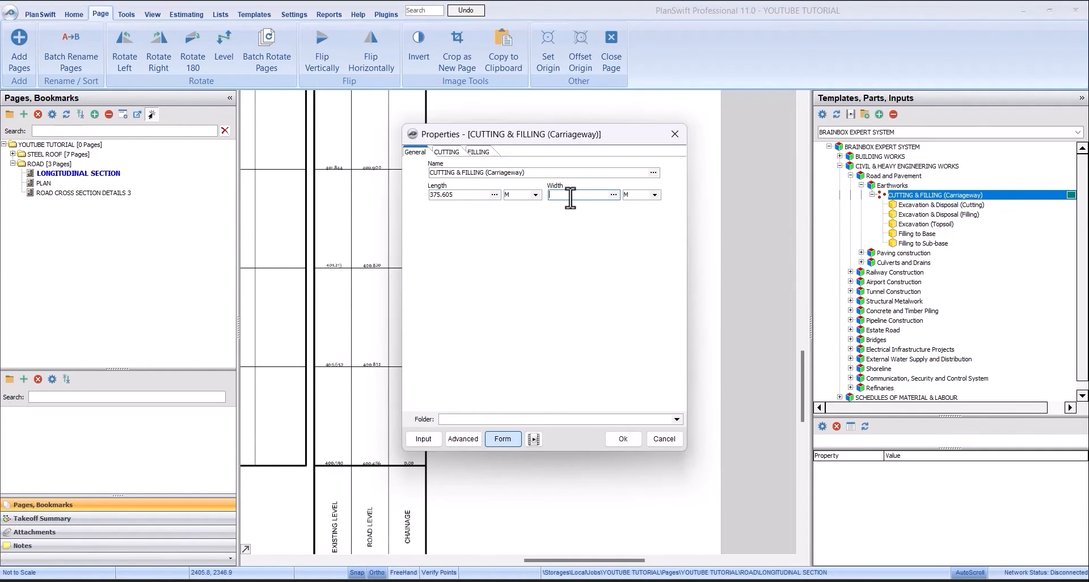
double_click(462, 195)
type("375.605")
left_click(572, 196)
left_click(623, 439)
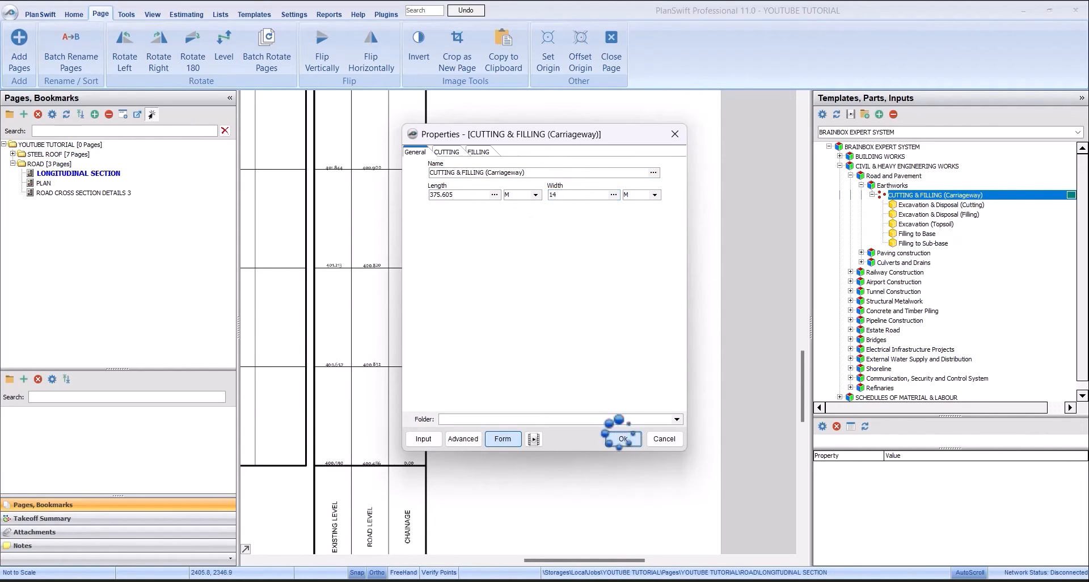
- Place one takeoff point in the blank area beside the level table and end the recording
left_click(570, 301)
right_click(638, 233)
left_click(647, 258)
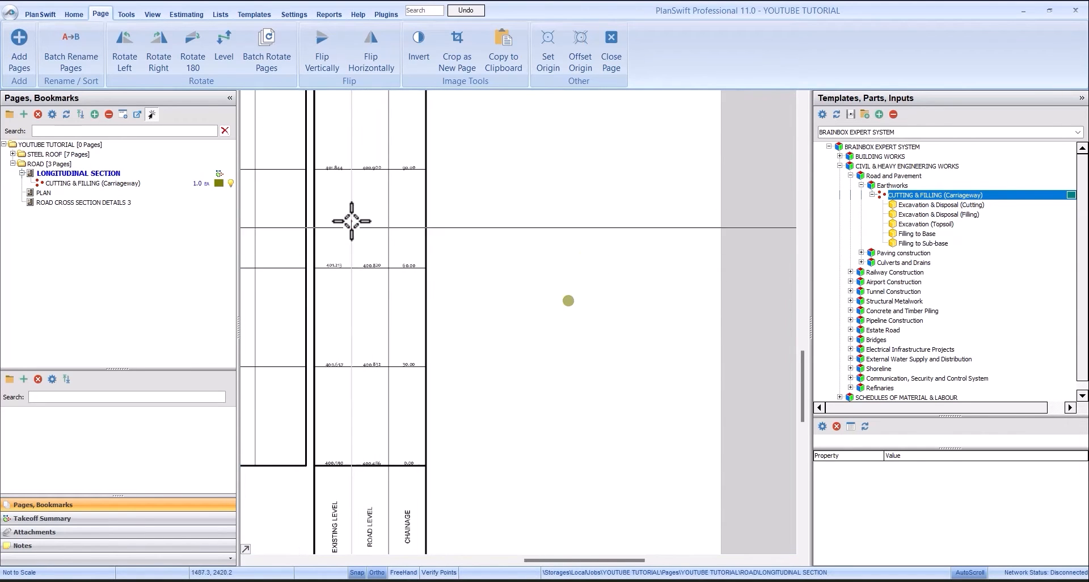
scroll(439, 247, "down", 2)
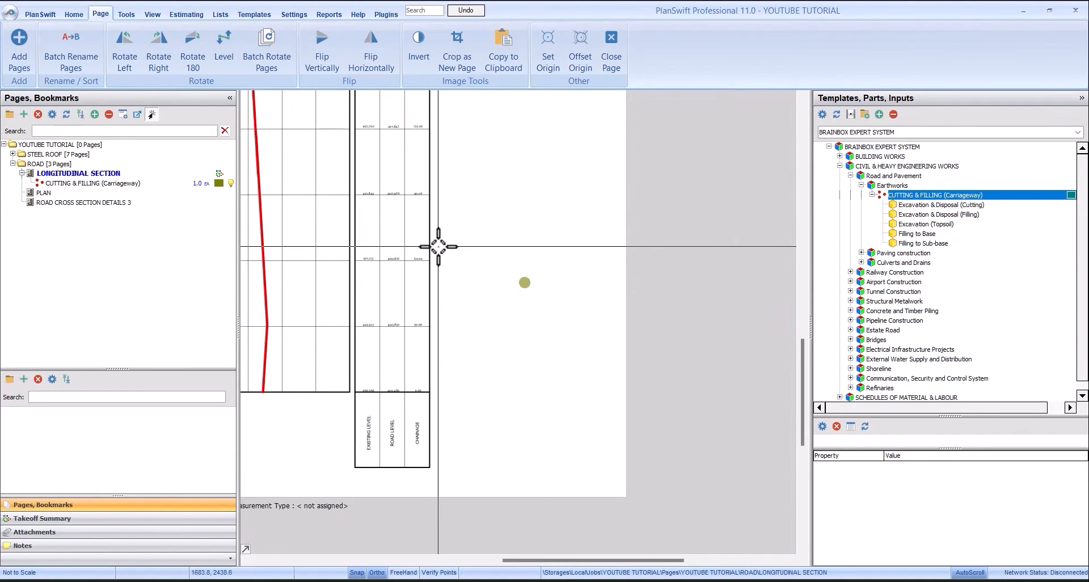
left_click(75, 184)
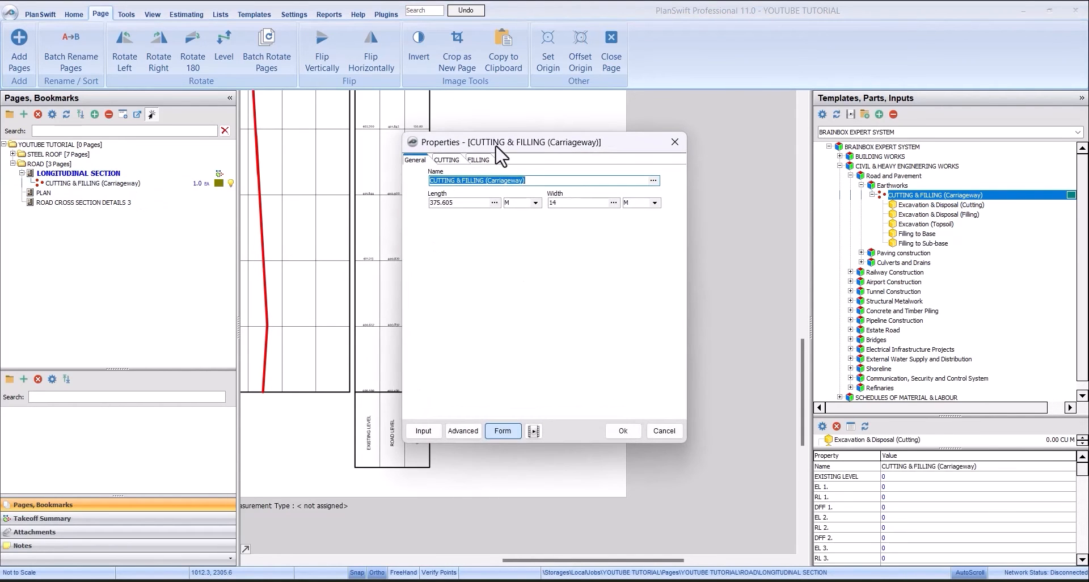
left_click(623, 431)
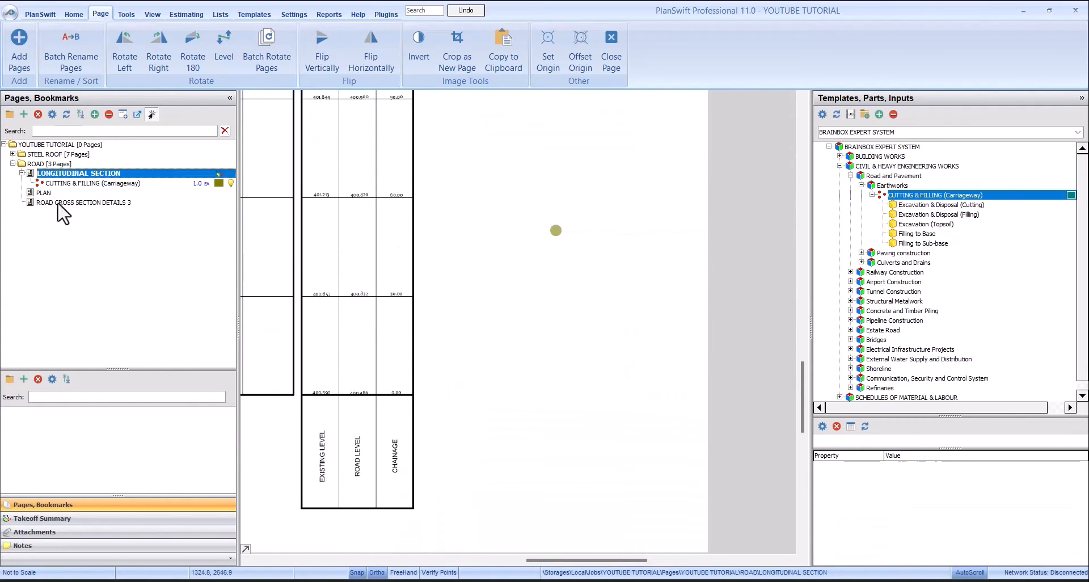
- In the carriageway takeoff's cutting properties, set the first existing level to 400.590 and the road level to 400.486
left_click(66, 186)
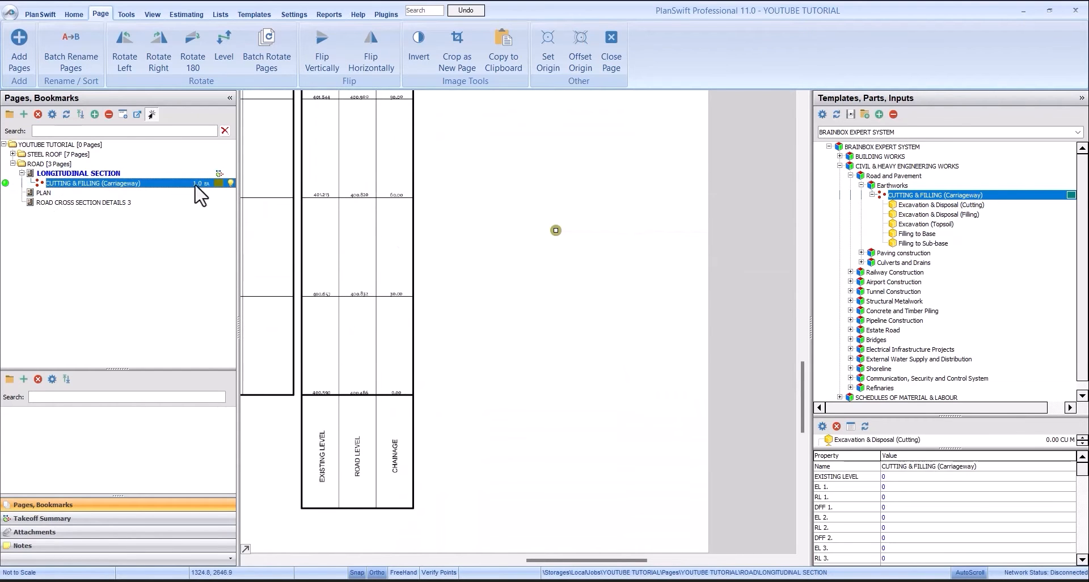
double_click(158, 185)
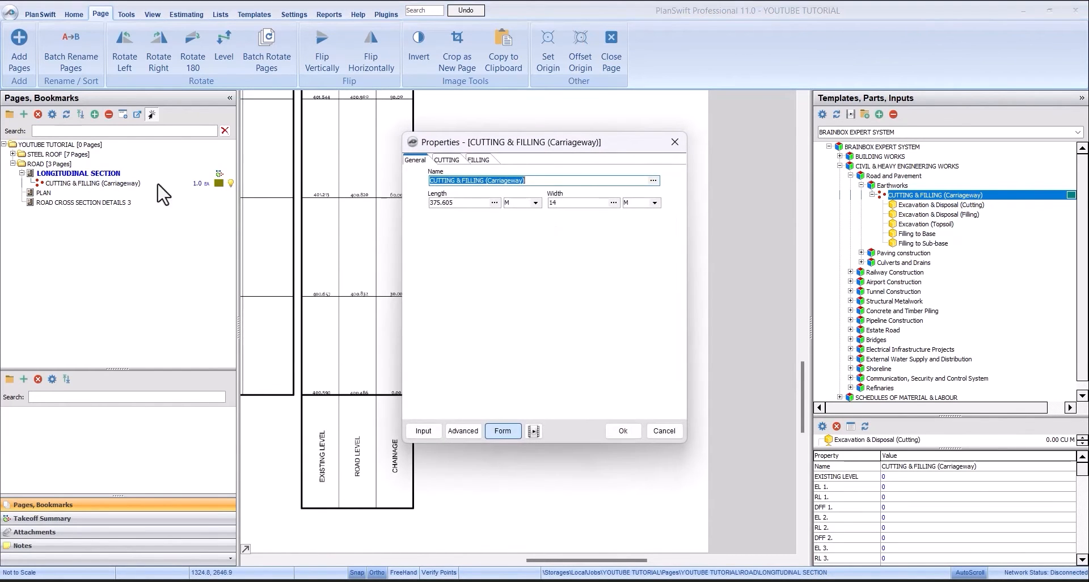
left_click(447, 158)
left_click_drag(507, 152, 566, 153)
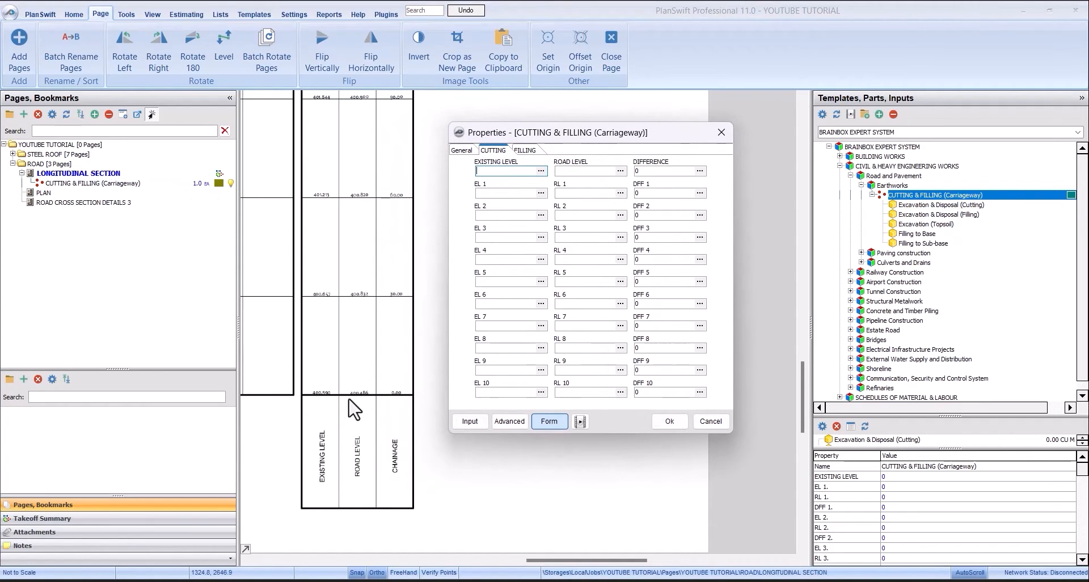
left_click(540, 215)
left_click(588, 171)
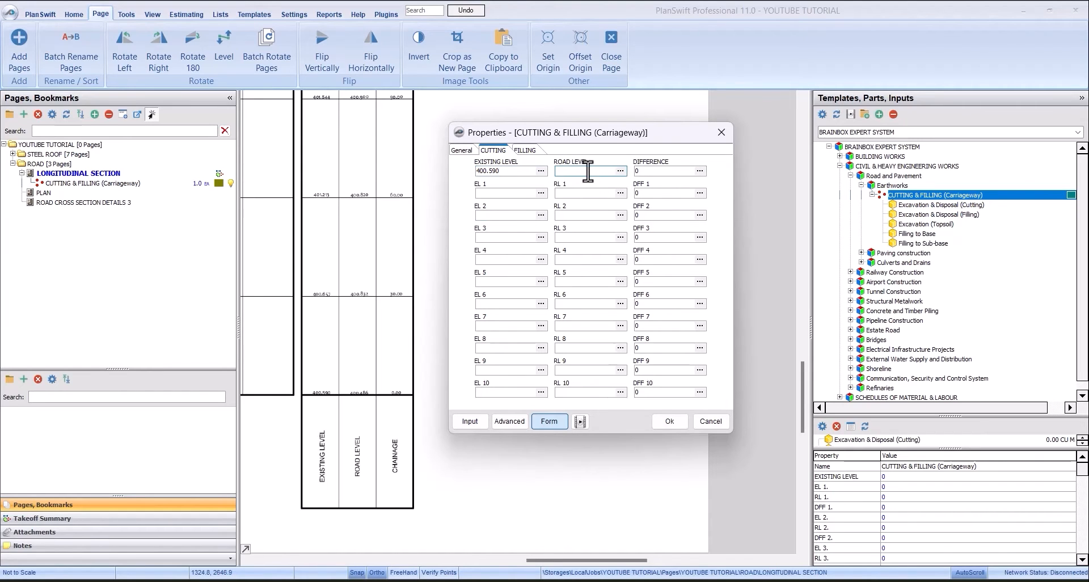
type("400.486")
left_click(512, 193)
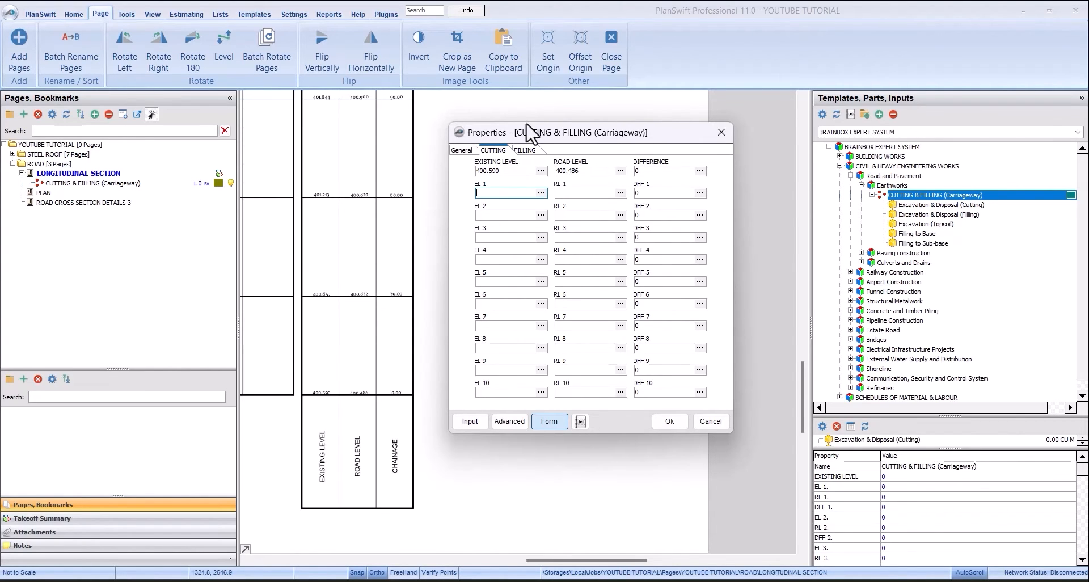
- Enter the chainage 30.00 levels as the first filling entry, with EL 1 at 400.657 and RL 1 at 400.832
left_click(526, 150)
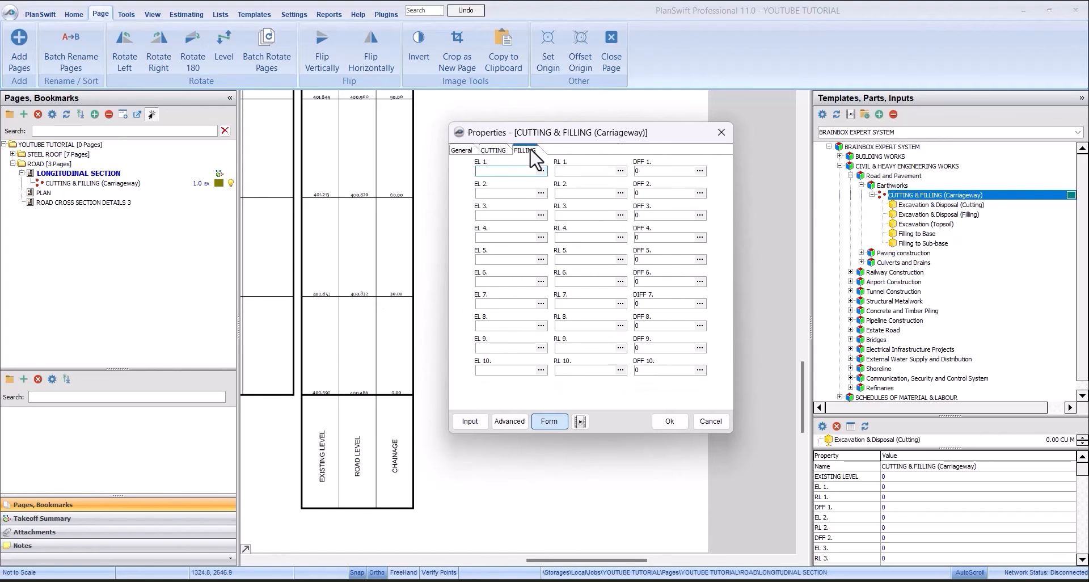
left_click(529, 150)
left_click(498, 172)
type("400.657")
left_click(590, 171)
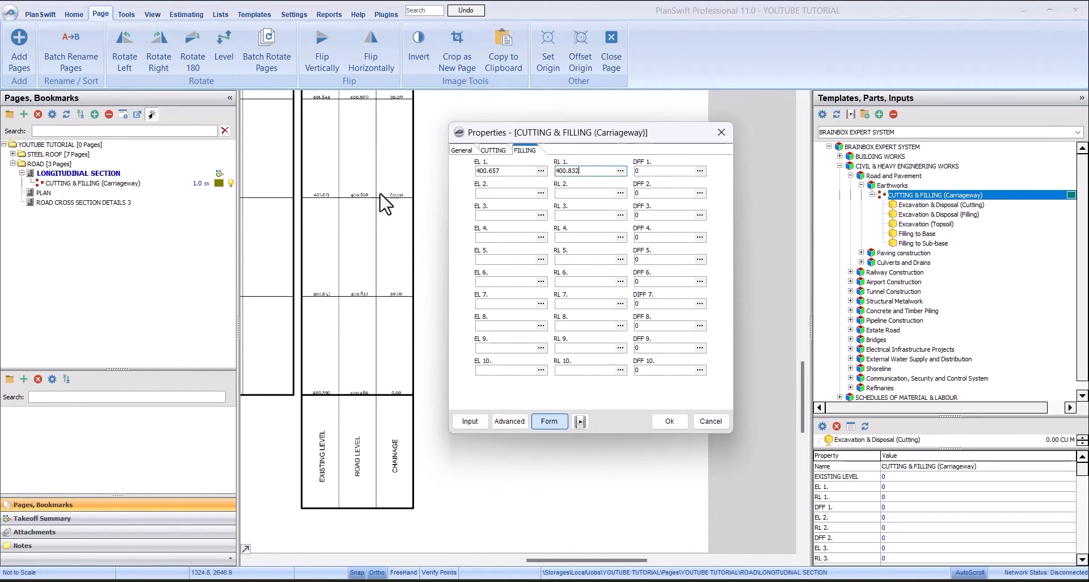
- Enter the chainage 60.00 levels under cutting, with EL 1 at 401.213 and RL 1 at 400.820
left_click(493, 150)
left_click(502, 193)
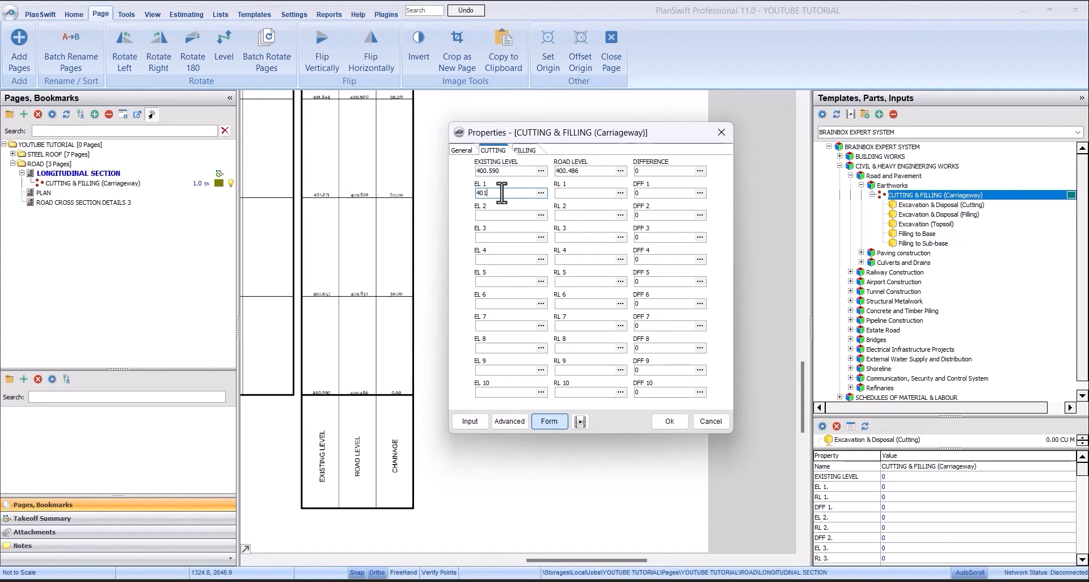
type("401.213")
left_click(595, 193)
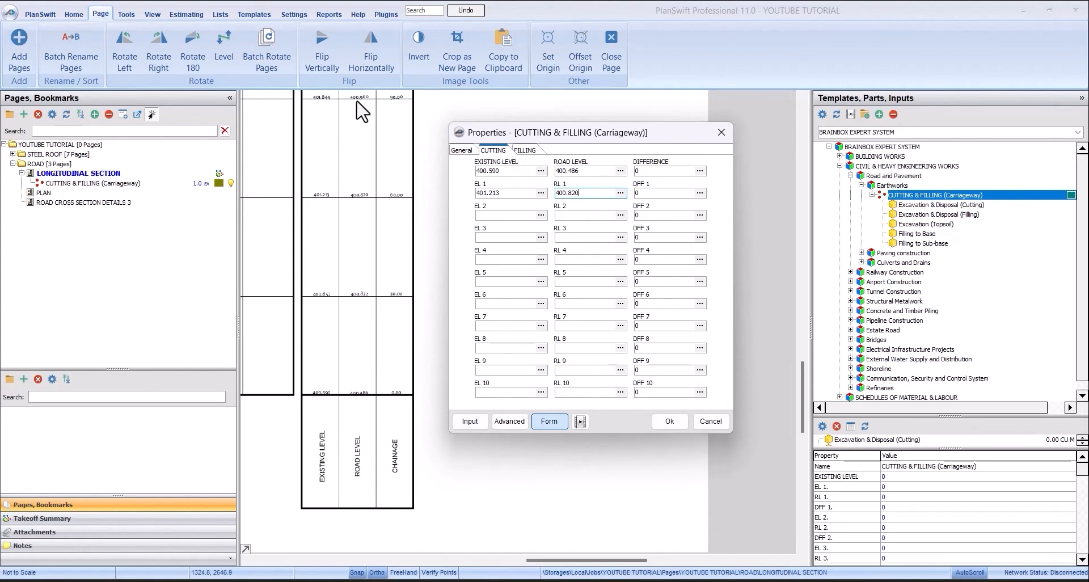
- Enter the chainage 90.00 cutting levels, with EL 2 at 401.844 and RL 2 at 400.900, and apply the properties
left_click(510, 215)
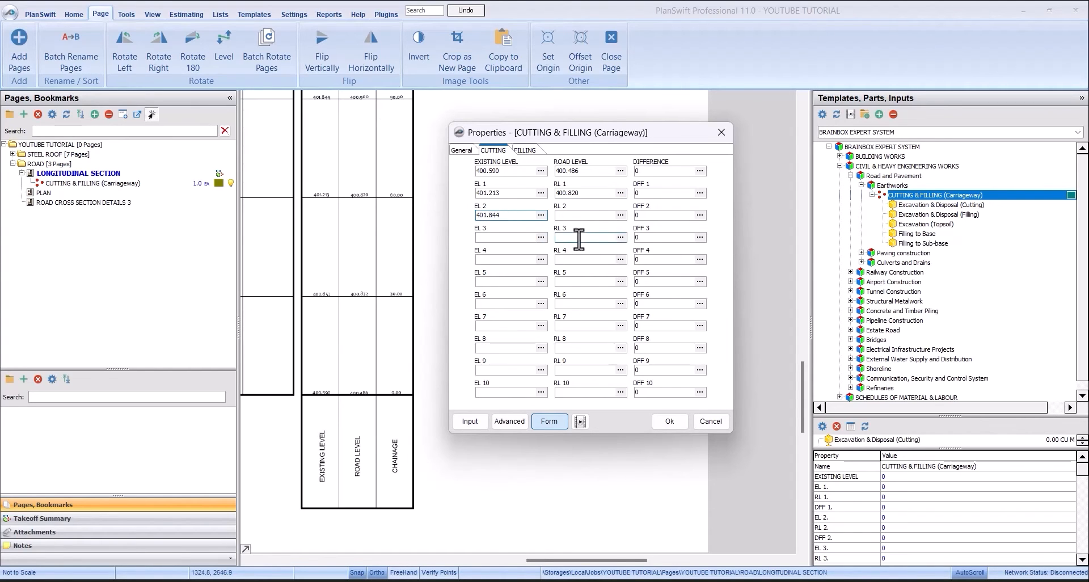
left_click(579, 216)
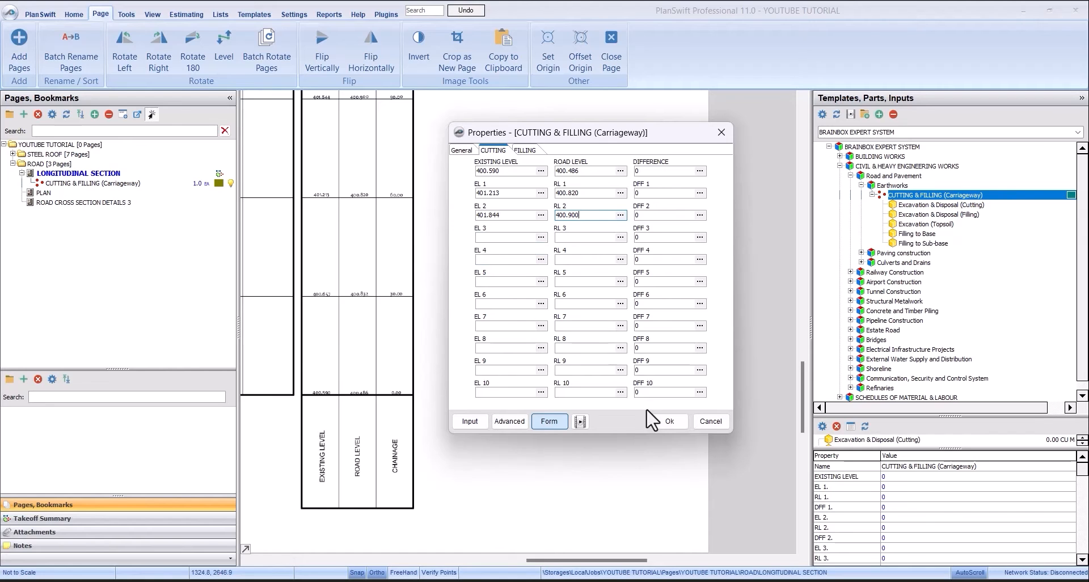
left_click(668, 420)
- Examine the existing and road levels for chainages 90.00 to 180.00 in the rotated longitudinal section table
scroll(520, 260, "down", 2)
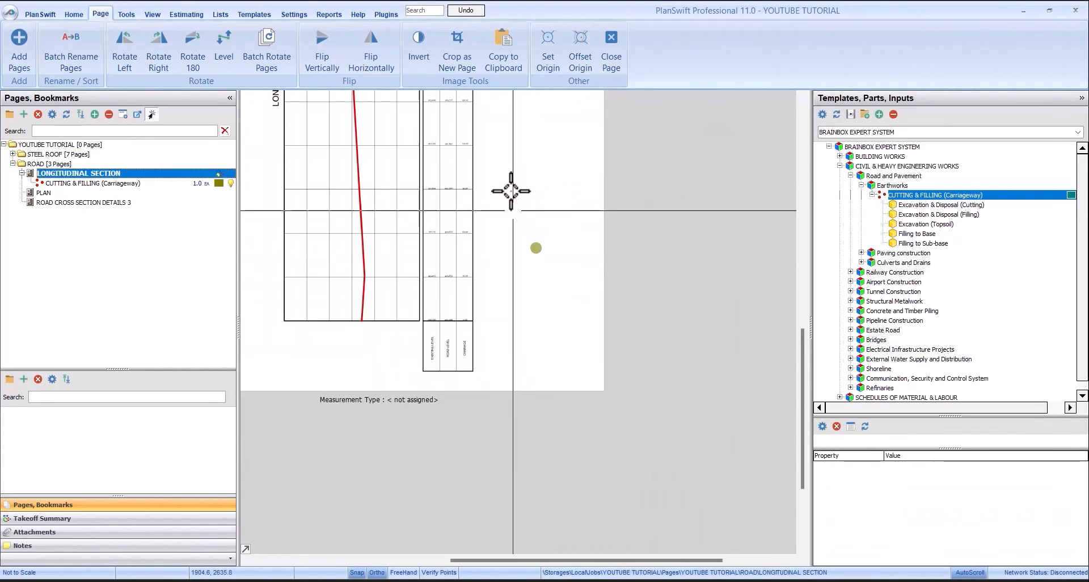
scroll(514, 129, "up", 3)
scroll(522, 224, "down", 3)
scroll(428, 253, "up", 2)
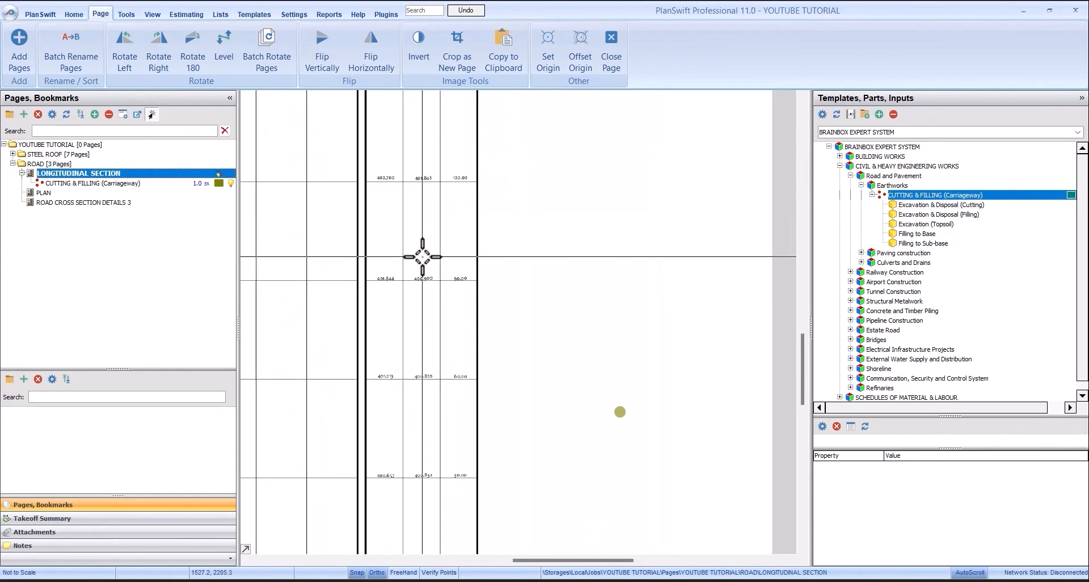
scroll(486, 117, "down", 2)
scroll(486, 122, "up", 2)
scroll(491, 182, "down", 2)
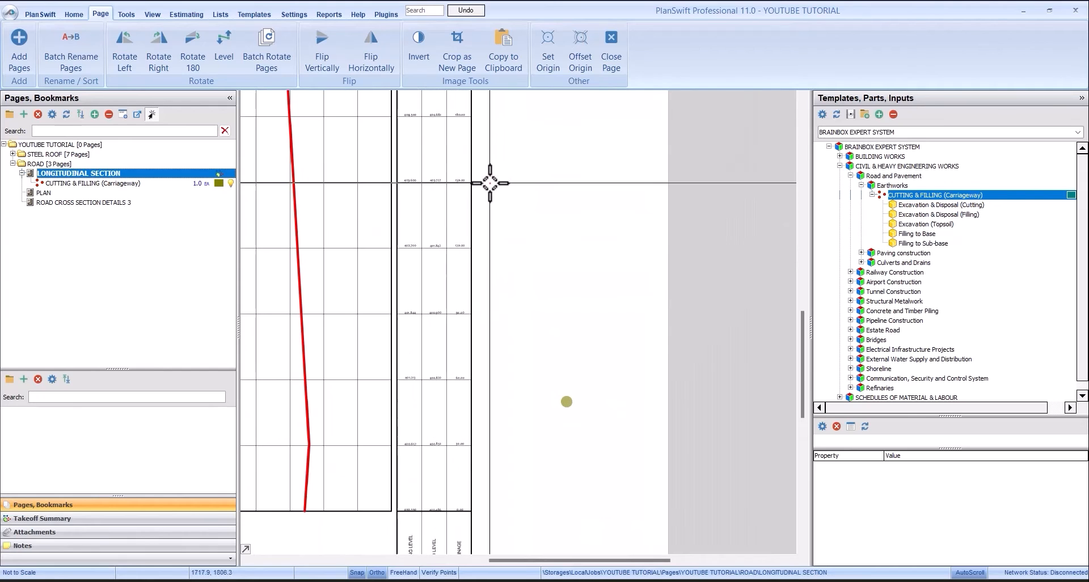
scroll(501, 96, "up", 2)
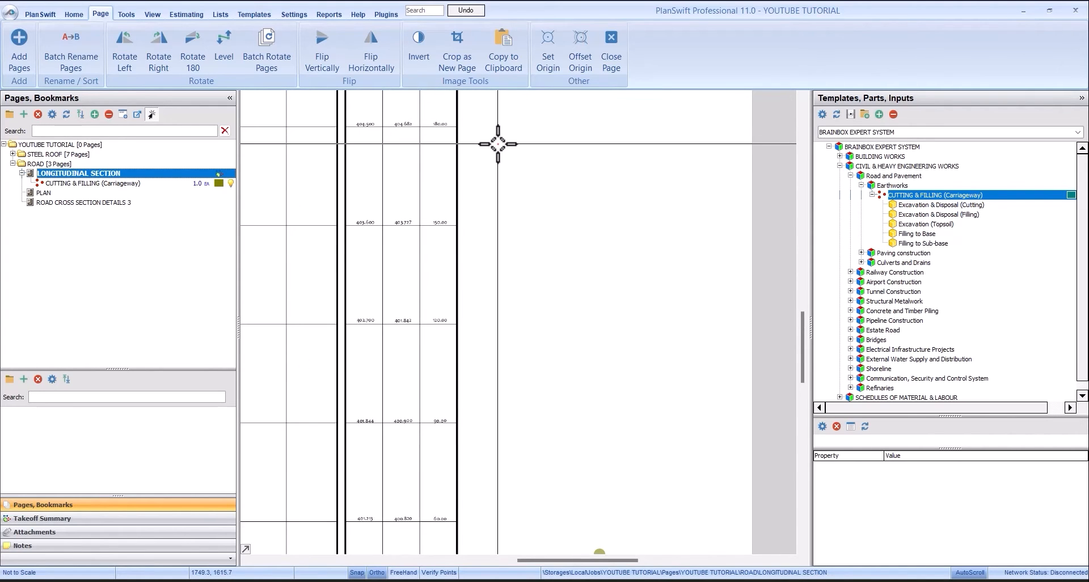
scroll(518, 121, "down", 2)
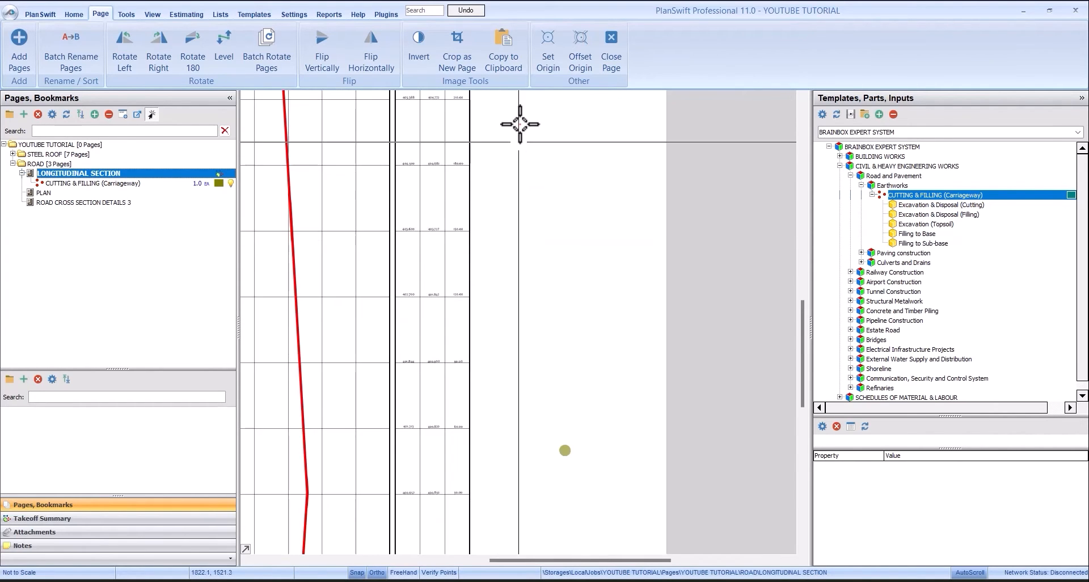
scroll(518, 116, "up", 2)
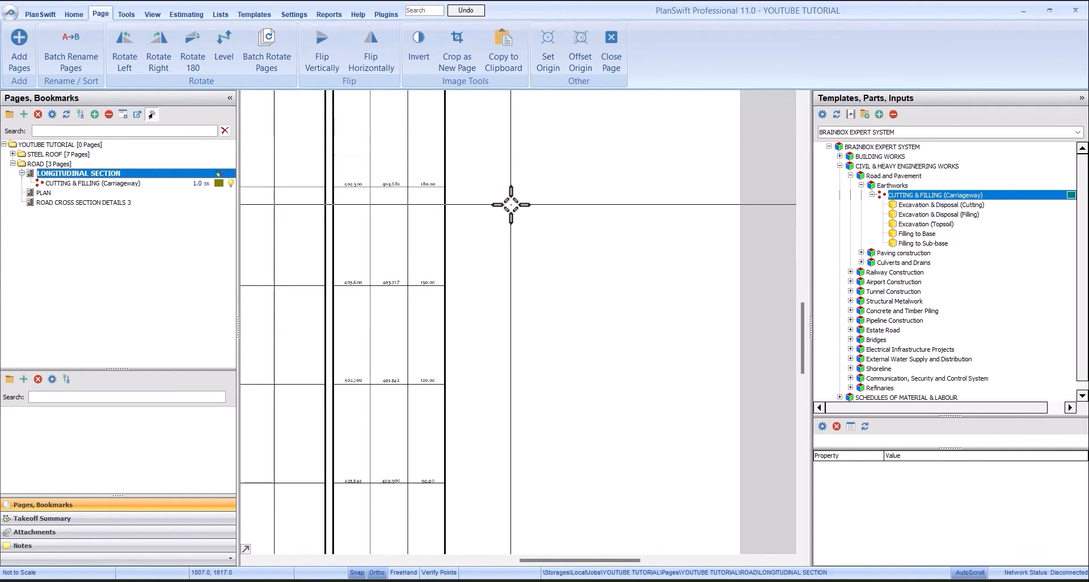
- Reopen the carriageway takeoff's properties and check the calculated level differences for cutting and filling
left_click(139, 184)
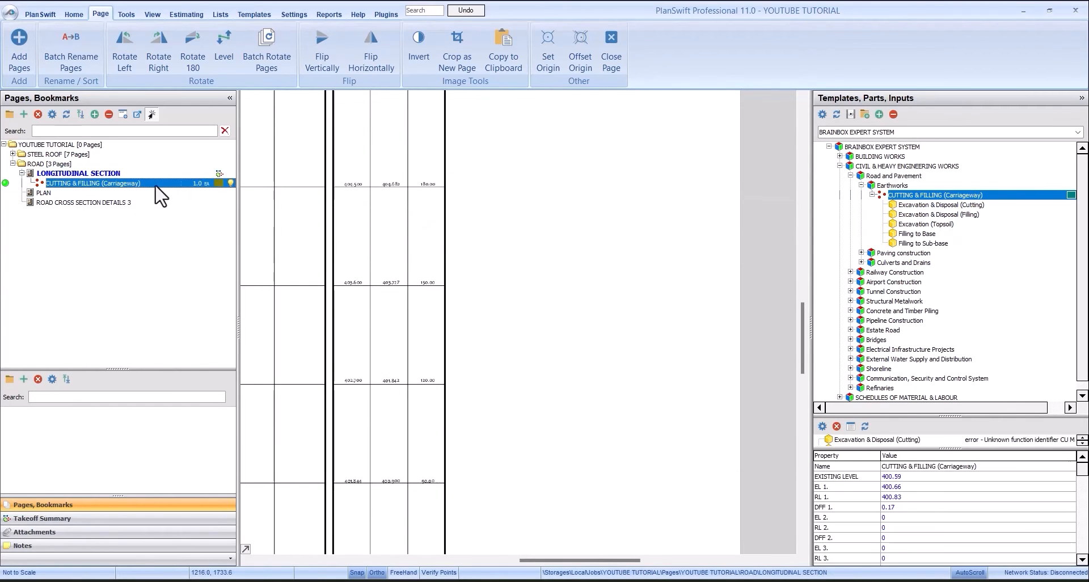
double_click(142, 185)
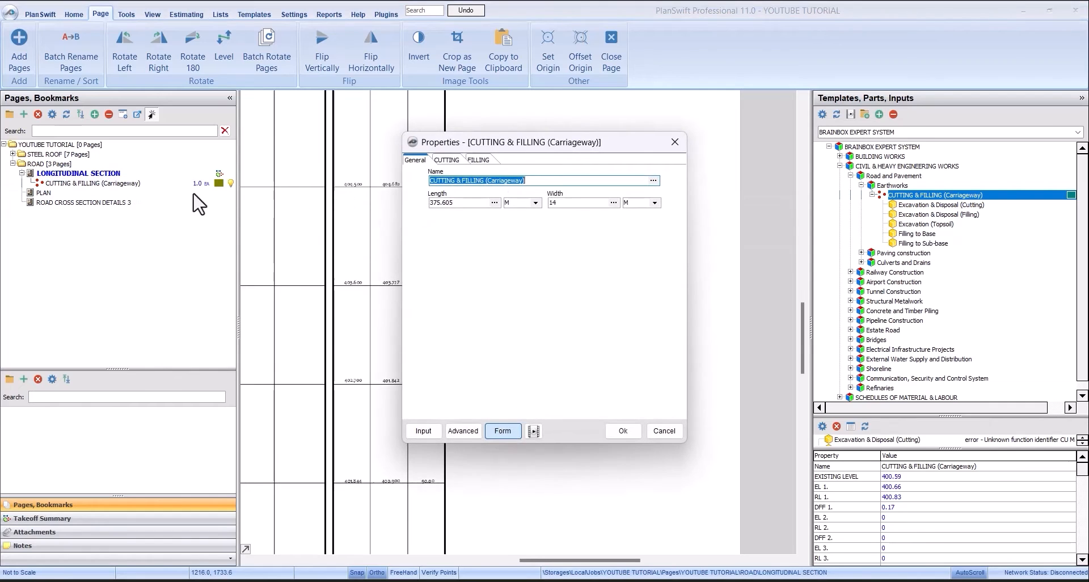
left_click_drag(539, 150, 608, 131)
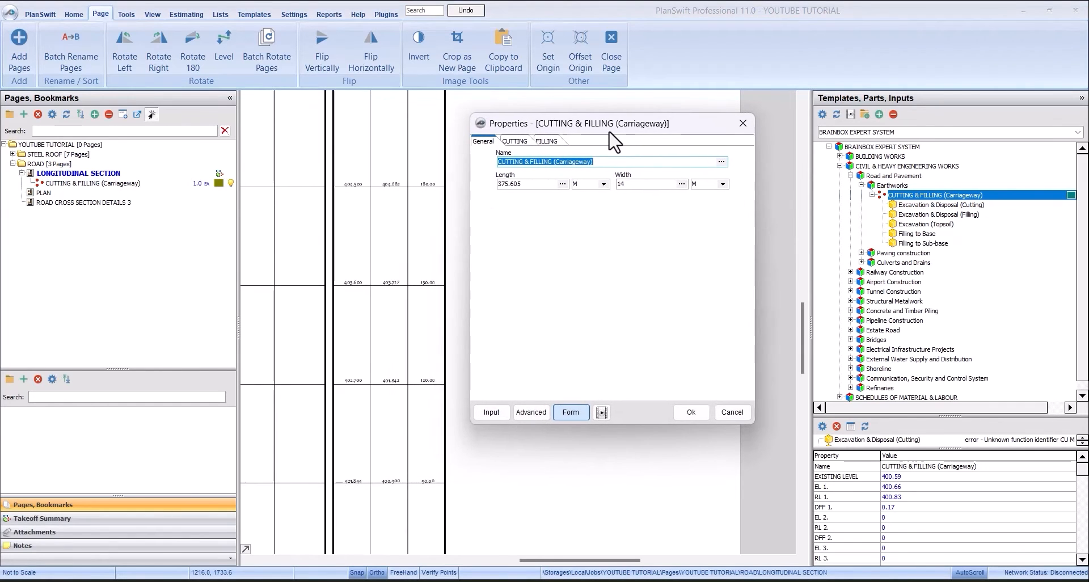
left_click(516, 142)
left_click(537, 228)
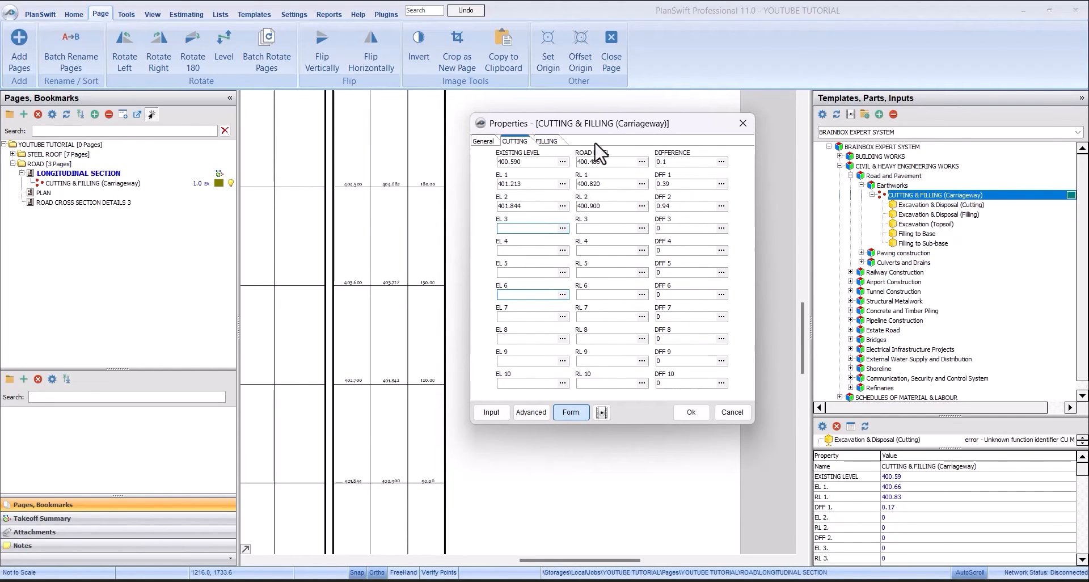
left_click(548, 142)
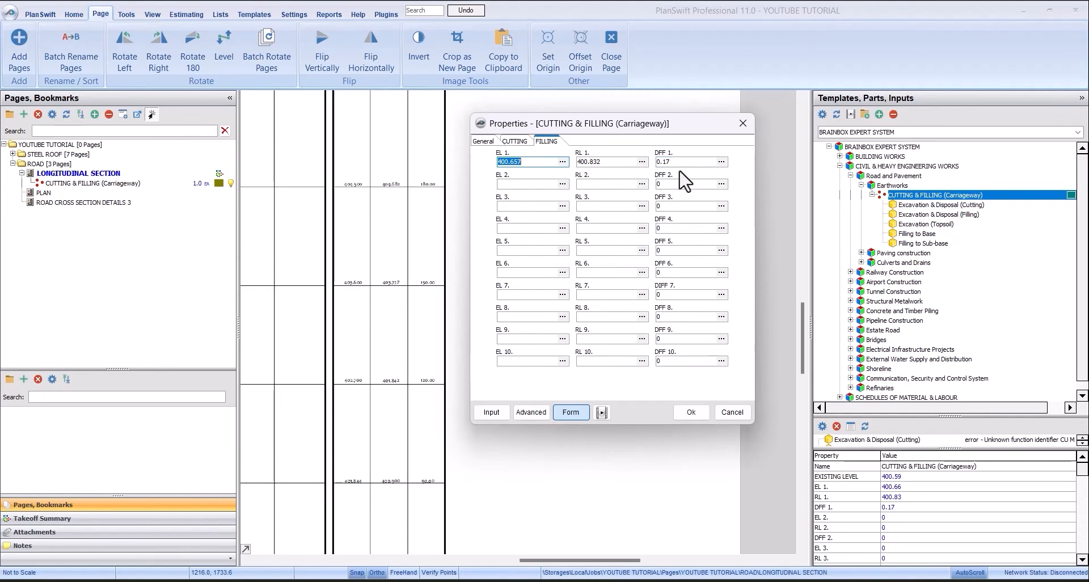
- Enter the chainage 120.00 levels under cutting, with EL 3 at 402.70 and RL 3 at 401.842
left_click(514, 141)
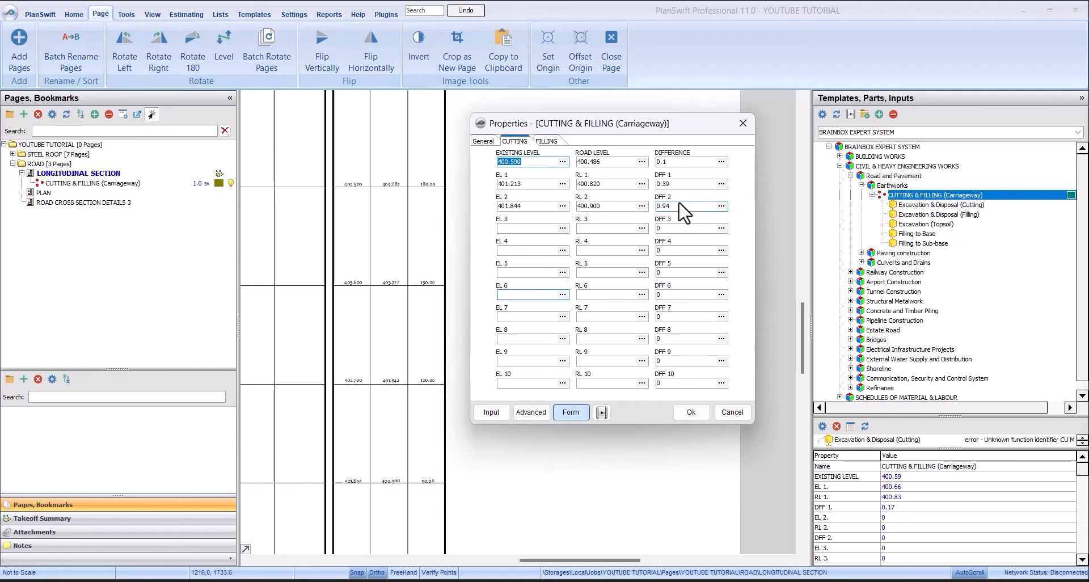
left_click(531, 227)
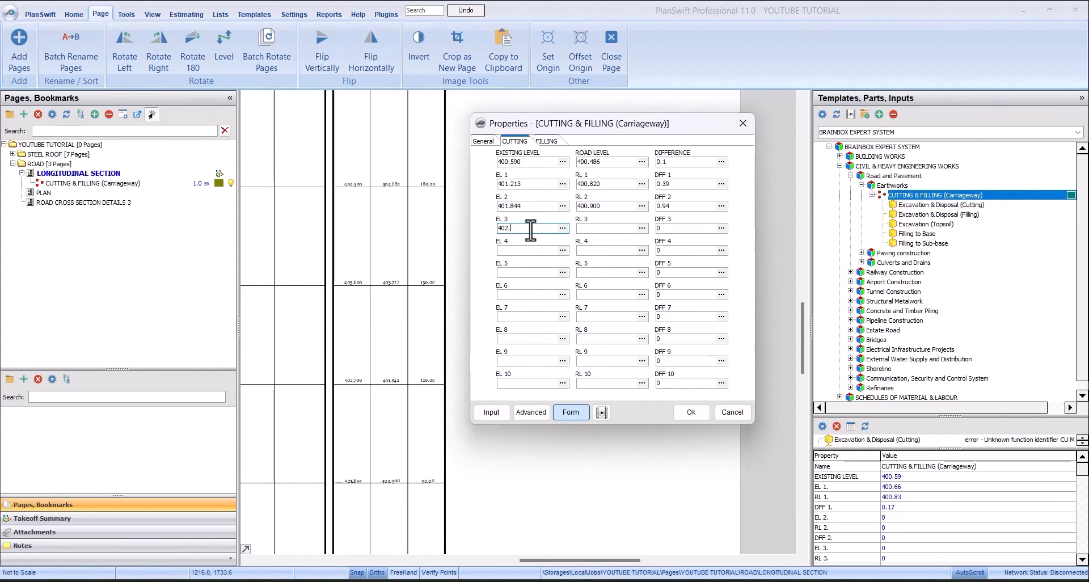
left_click(615, 227)
type("842")
left_click(528, 251)
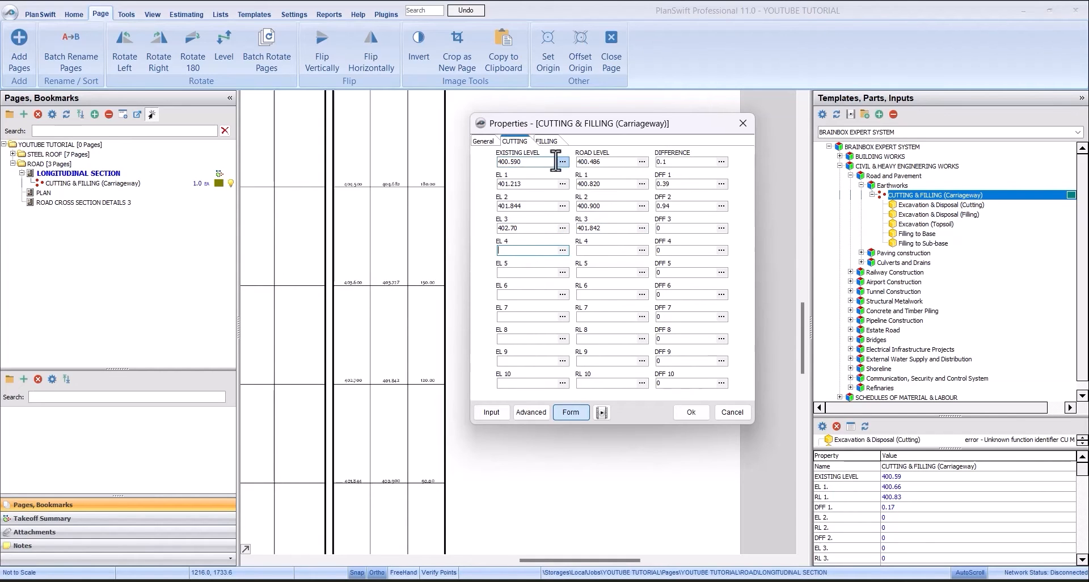
- Enter the chainage 150.00 levels under filling, with EL 2 at 403.60 and RL 2 at 403.727
left_click(547, 141)
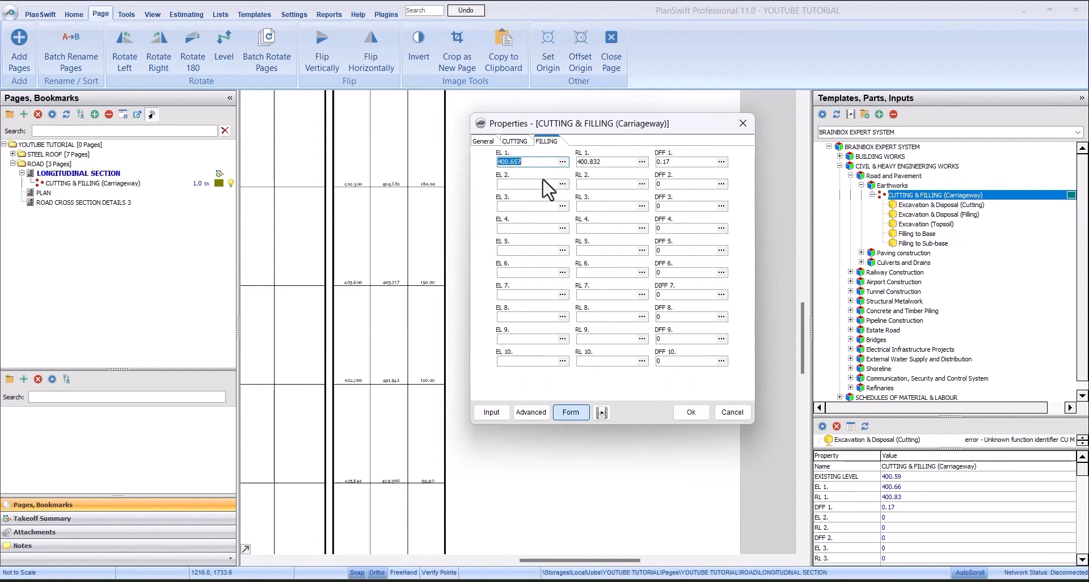
left_click(536, 184)
type("4")
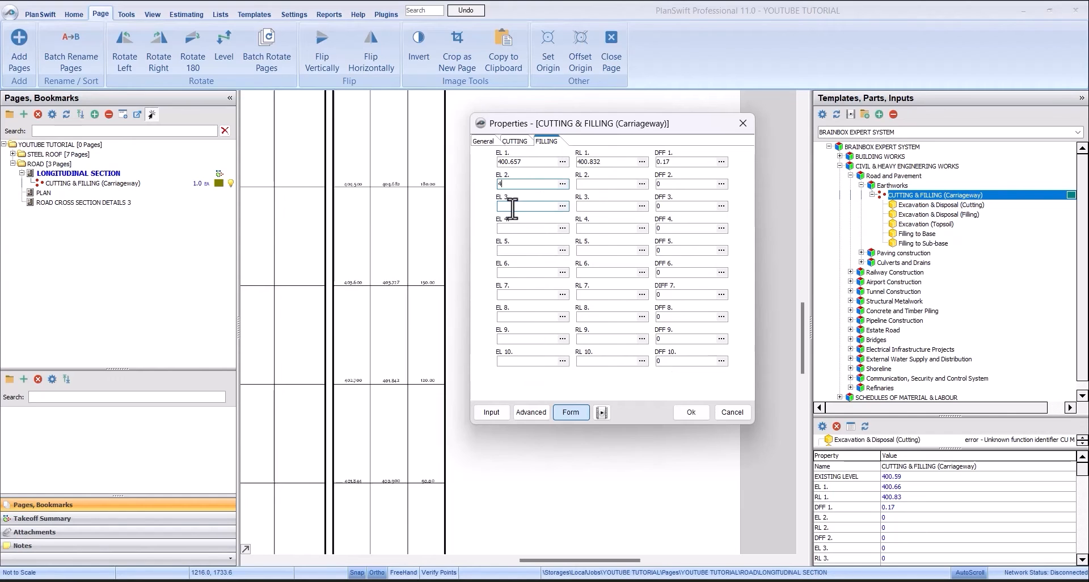
type("03.60")
left_click(607, 184)
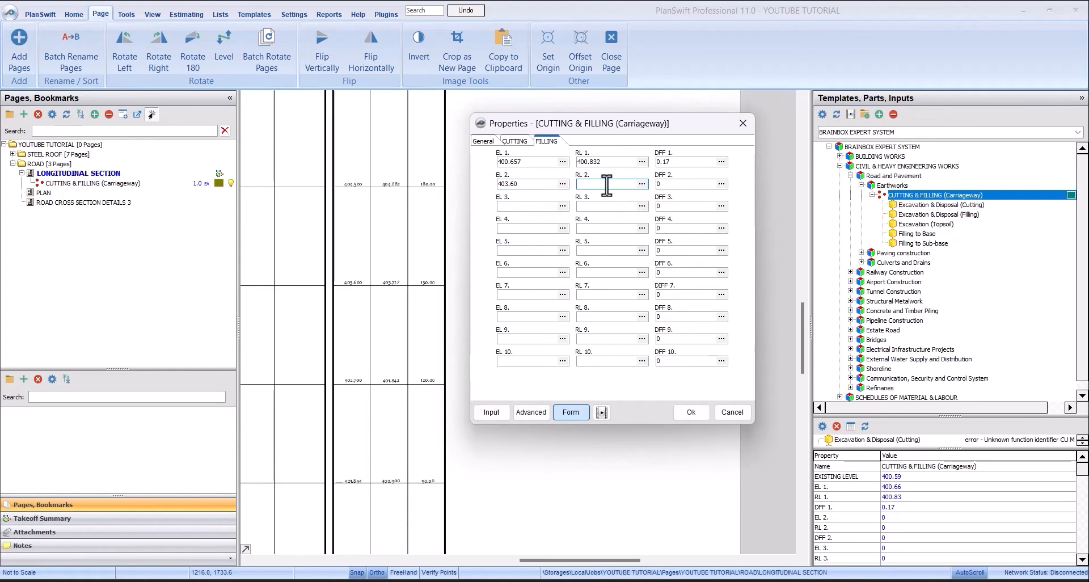
type("403.727")
- Enter the chainage 180.00 filling levels, with EL 3 at 404.50 and RL 3 at 404.682, and apply the properties
left_click(511, 206)
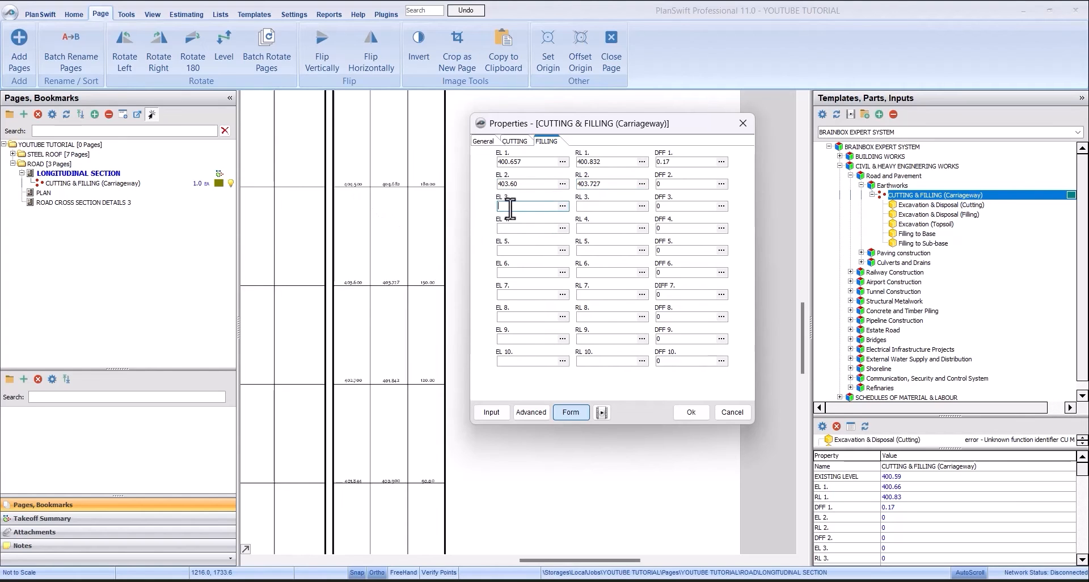
type("404.50")
left_click(596, 206)
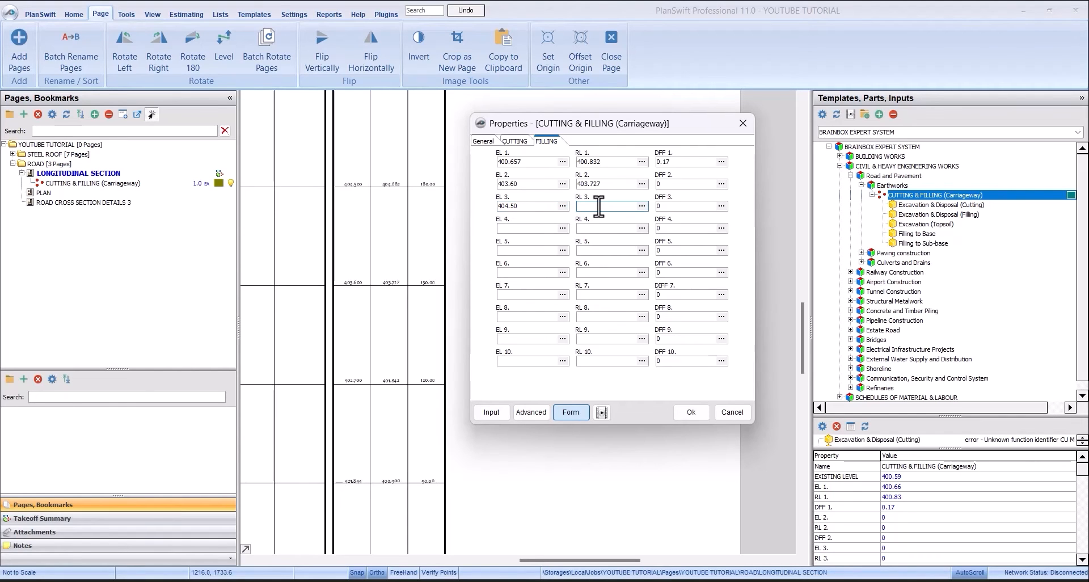
type("404.8")
type("2")
left_click(685, 413)
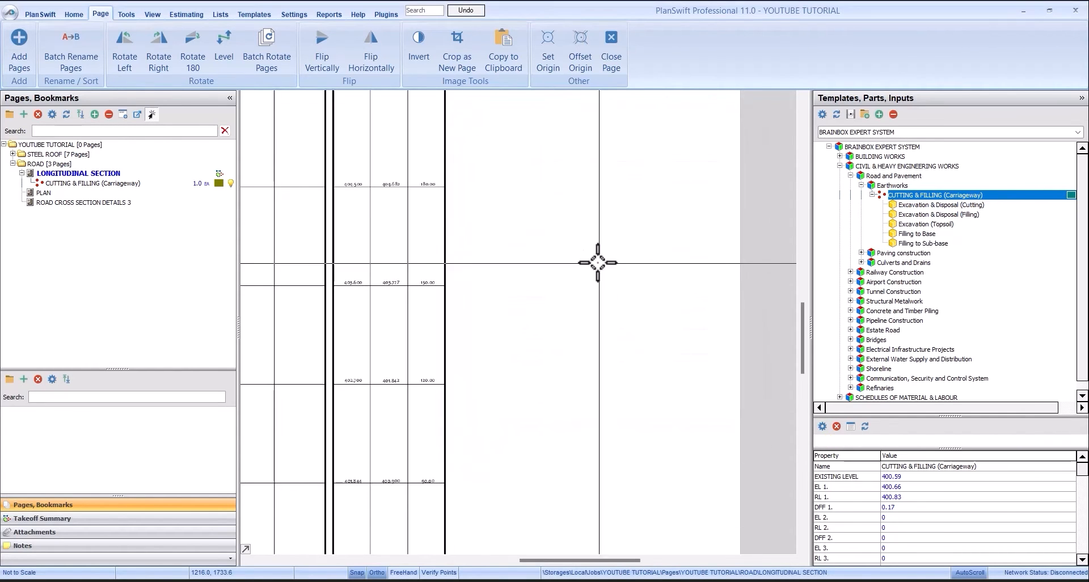
- Examine the existing and road levels for chainages 210.00 to 330.00 in the longitudinal section table
scroll(474, 299, "down", 2)
scroll(463, 217, "up", 4)
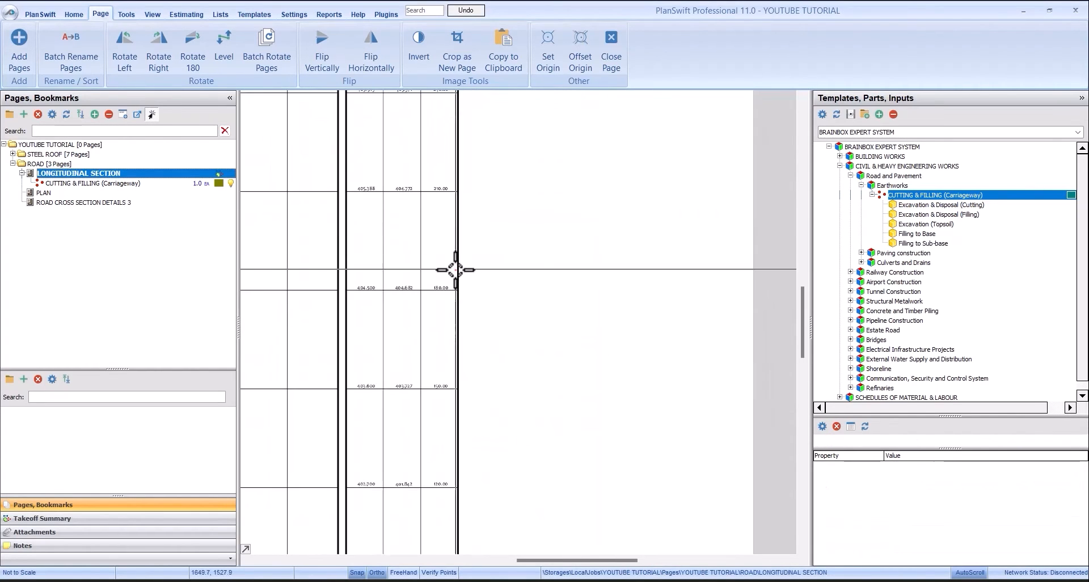
scroll(505, 317, "left", 3)
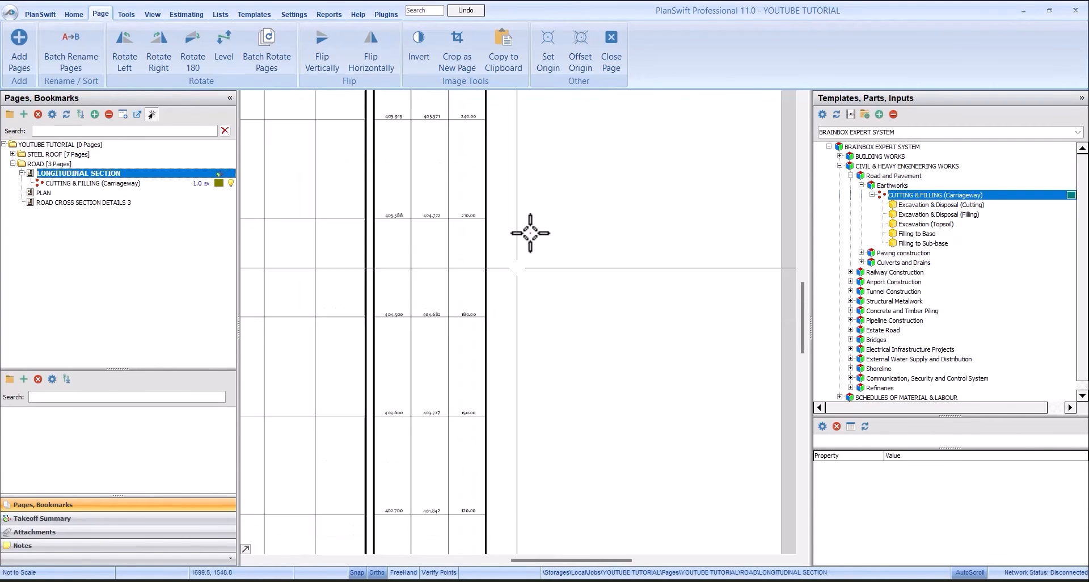
scroll(523, 170, "up", 3)
scroll(541, 207, "right", 1)
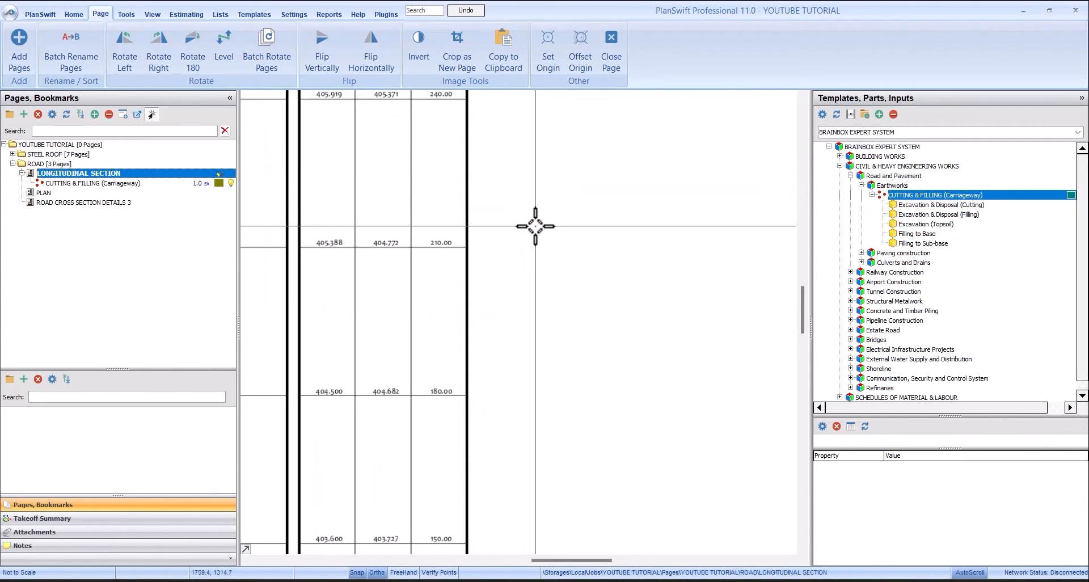
scroll(535, 228, "down", 3)
scroll(562, 140, "up", 2)
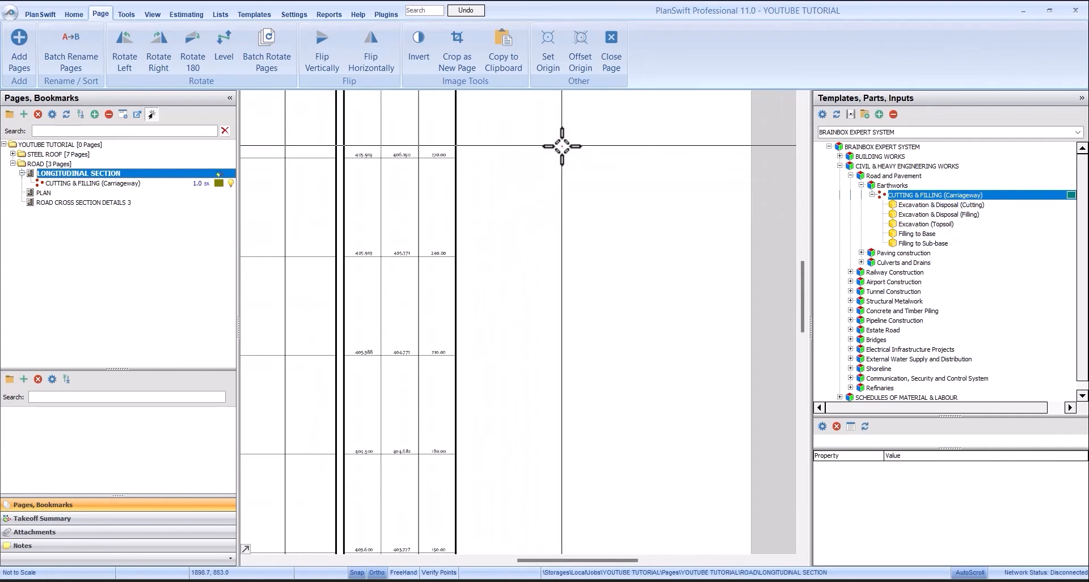
scroll(565, 149, "up", 1)
scroll(570, 153, "down", 2)
scroll(570, 153, "up", 1)
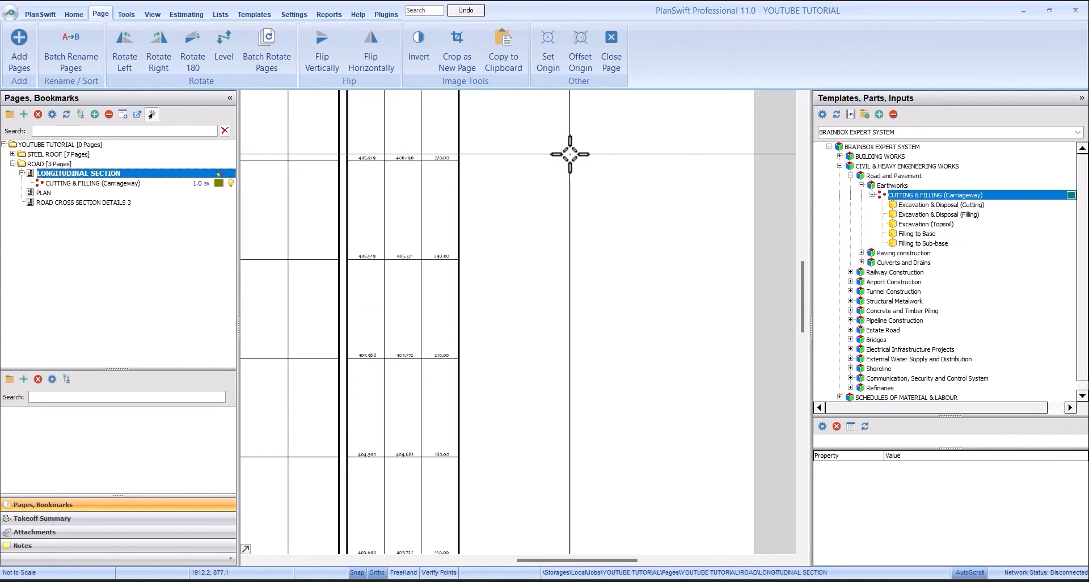
scroll(553, 167, "down", 1)
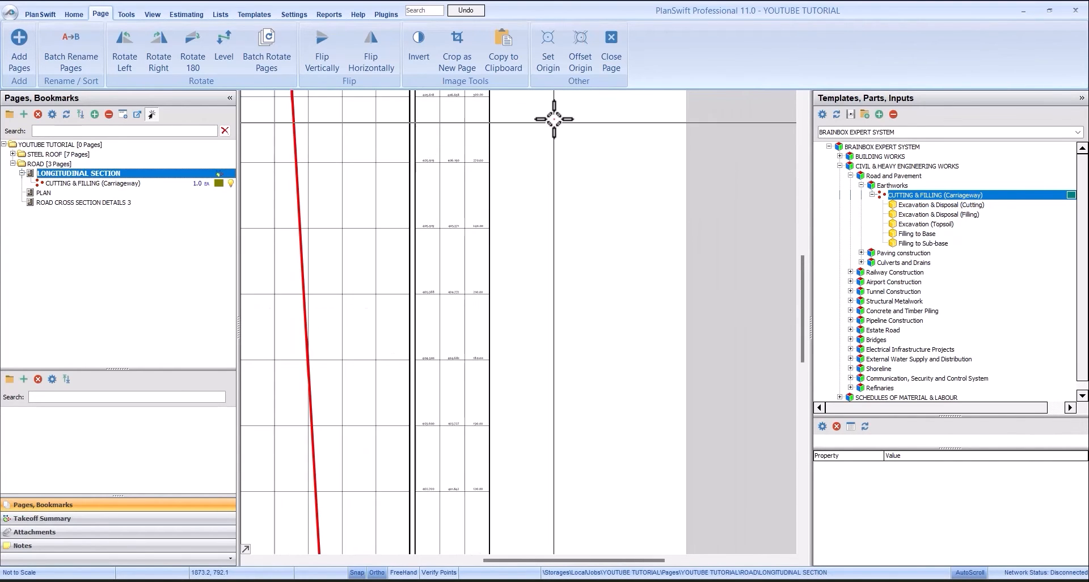
scroll(554, 117, "up", 1)
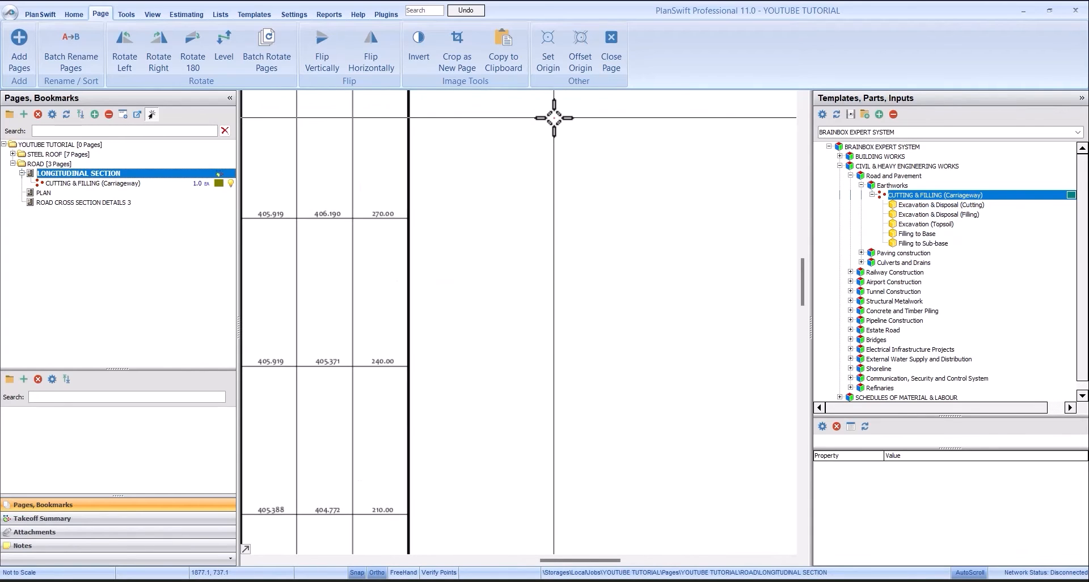
scroll(555, 116, "down", 2)
scroll(560, 103, "up", 3)
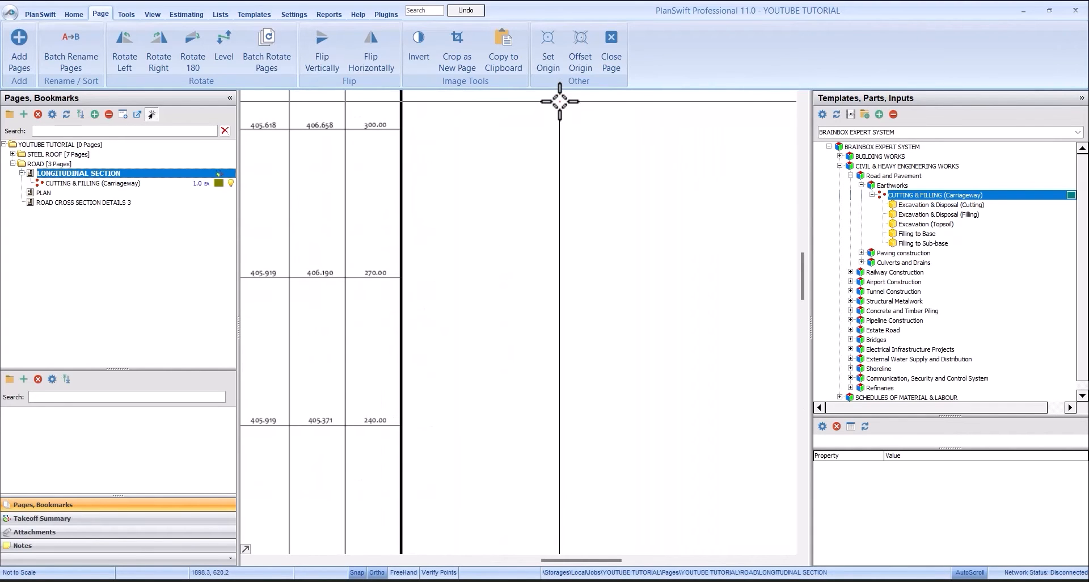
scroll(560, 102, "down", 1)
scroll(560, 101, "up", 1)
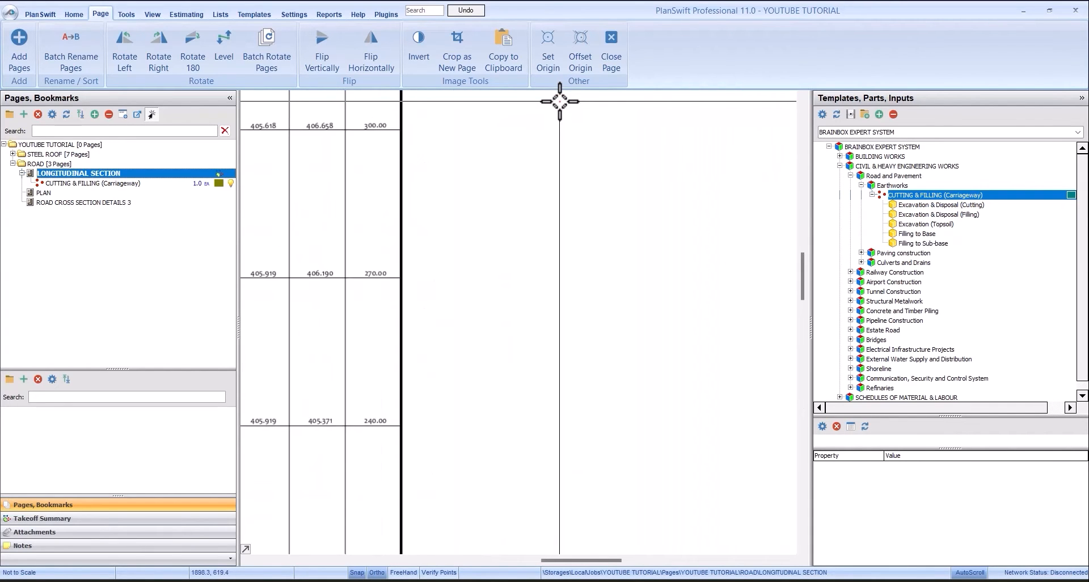
left_click_drag(621, 560, 607, 560)
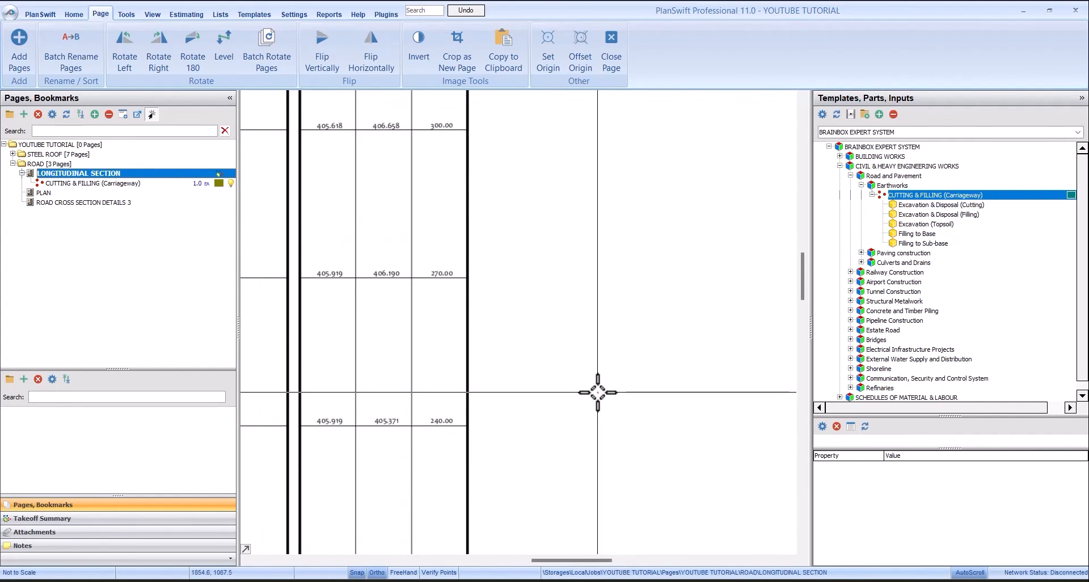
scroll(597, 392, "down", 1)
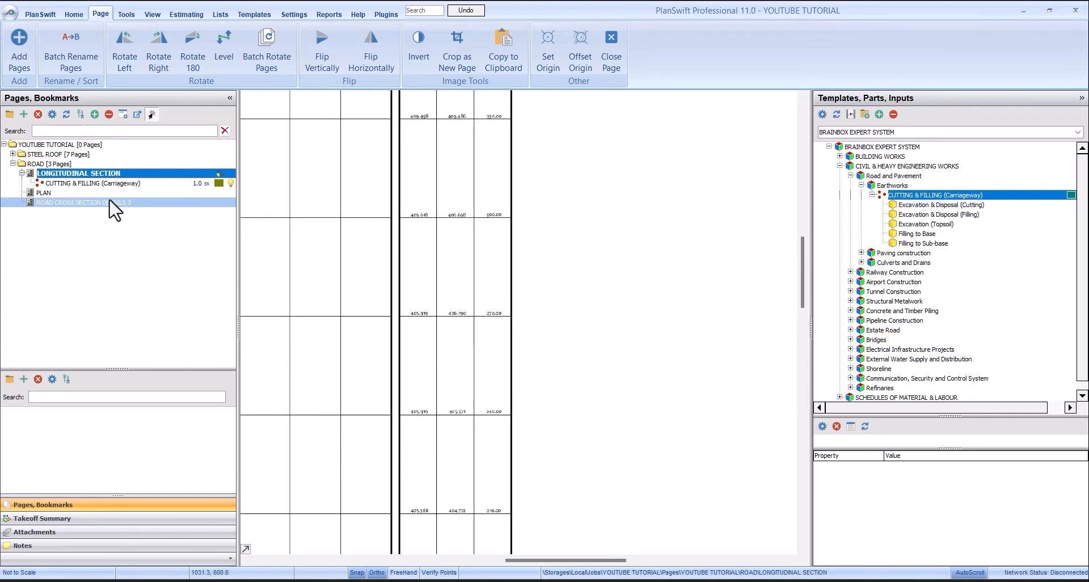
- Reopen the carriageway takeoff's properties and enter the chainage 210.00 levels under filling, with EL 4 at 405.388 and RL 4 at 404.772
left_click(120, 183)
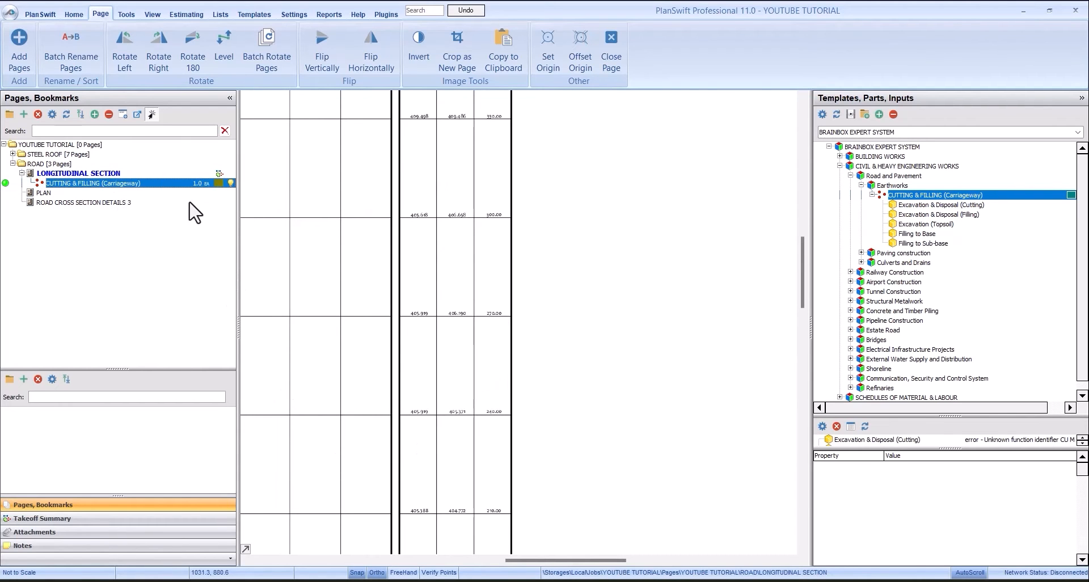
double_click(140, 185)
left_click_drag(517, 144, 645, 143)
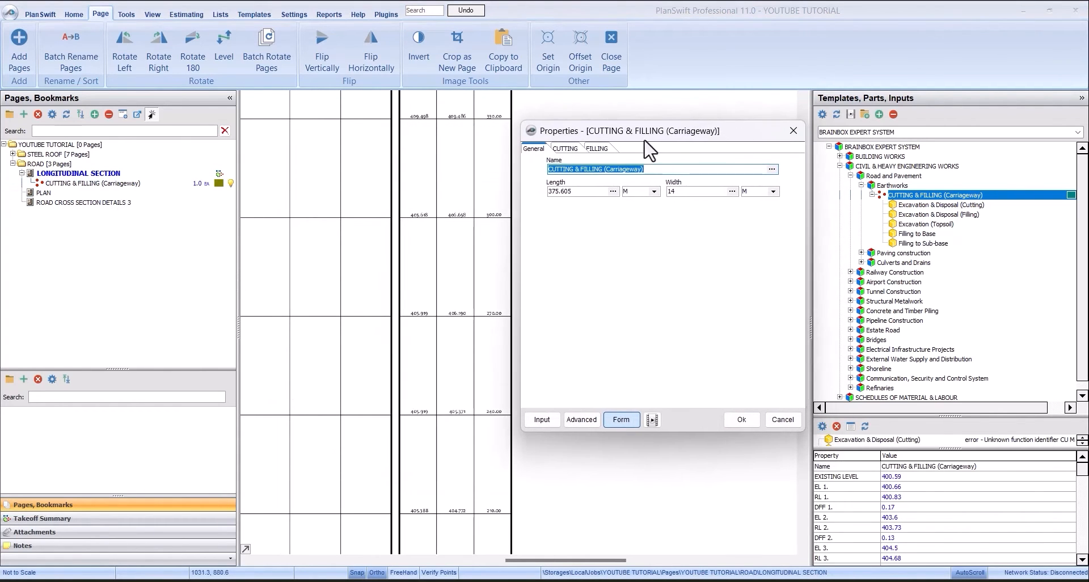
left_click(574, 149)
left_click(558, 257)
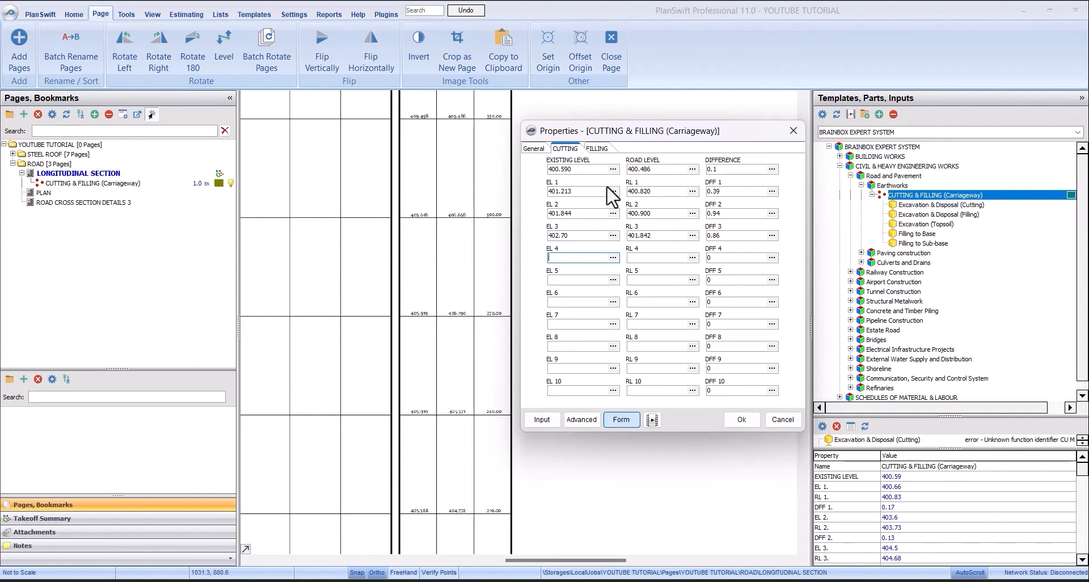
left_click(597, 149)
left_click(576, 237)
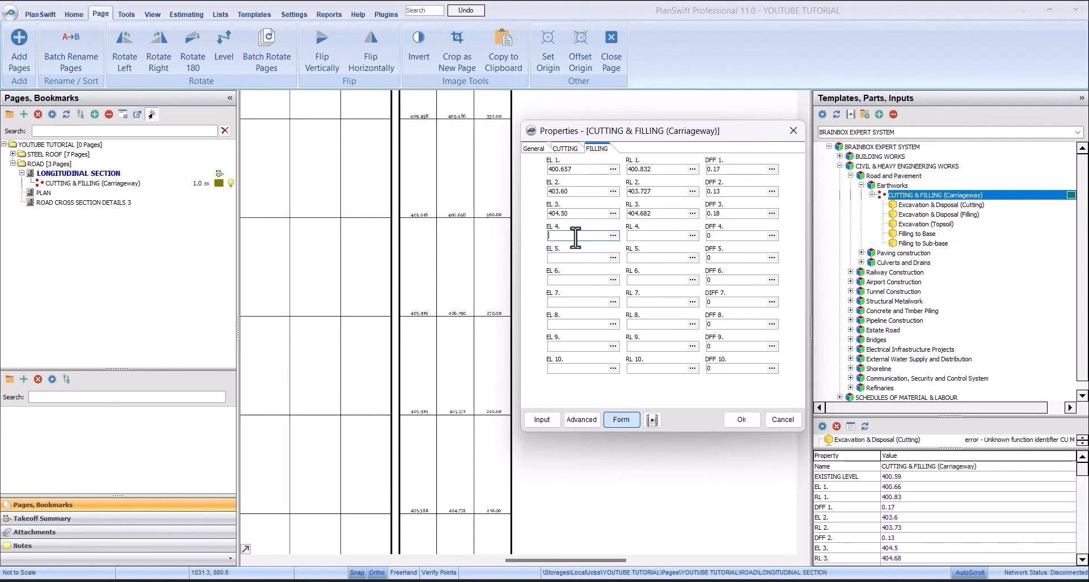
type("405.388")
left_click(642, 235)
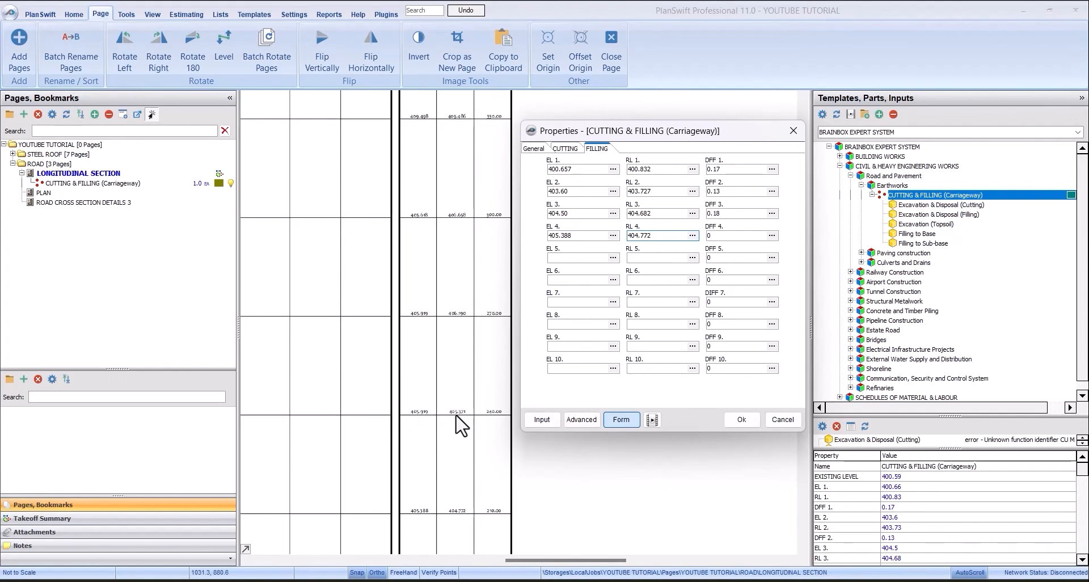
- Enter the chainage 240.00 levels under cutting, with EL 4 at 405.919 and RL 4 at 405.371
left_click(566, 149)
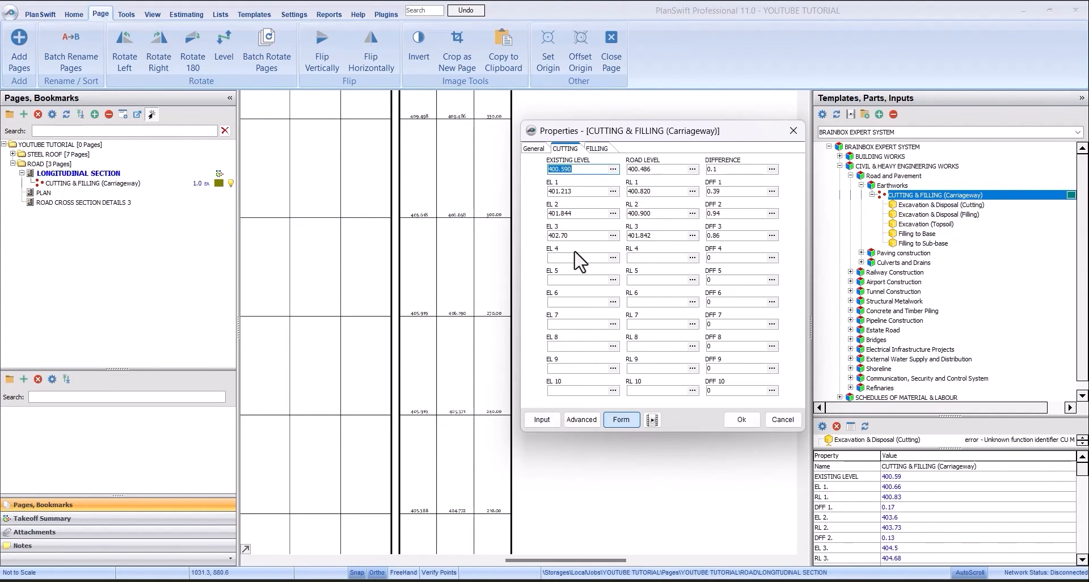
left_click(575, 257)
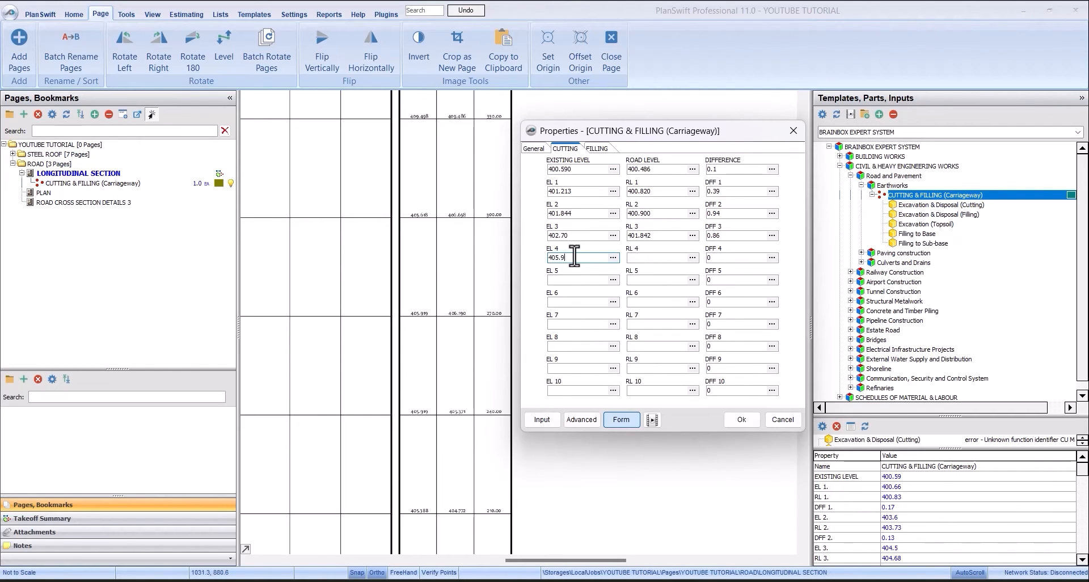
left_click(653, 258)
type("405.371")
left_click(597, 148)
left_click(574, 147)
left_click(590, 148)
left_click(565, 148)
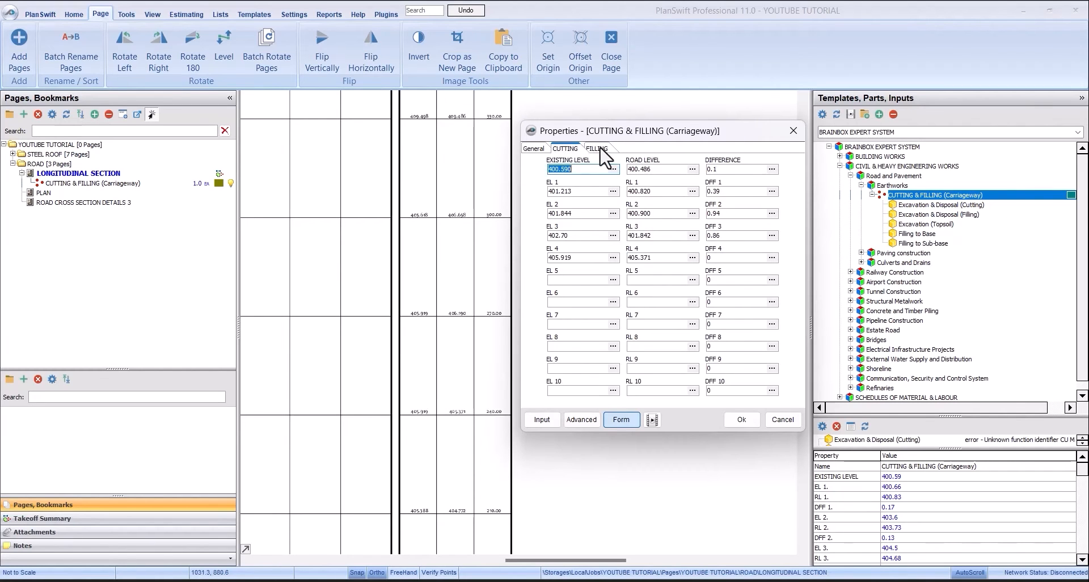
left_click(599, 149)
left_click(563, 149)
left_click(599, 146)
left_click(563, 149)
left_click(574, 278)
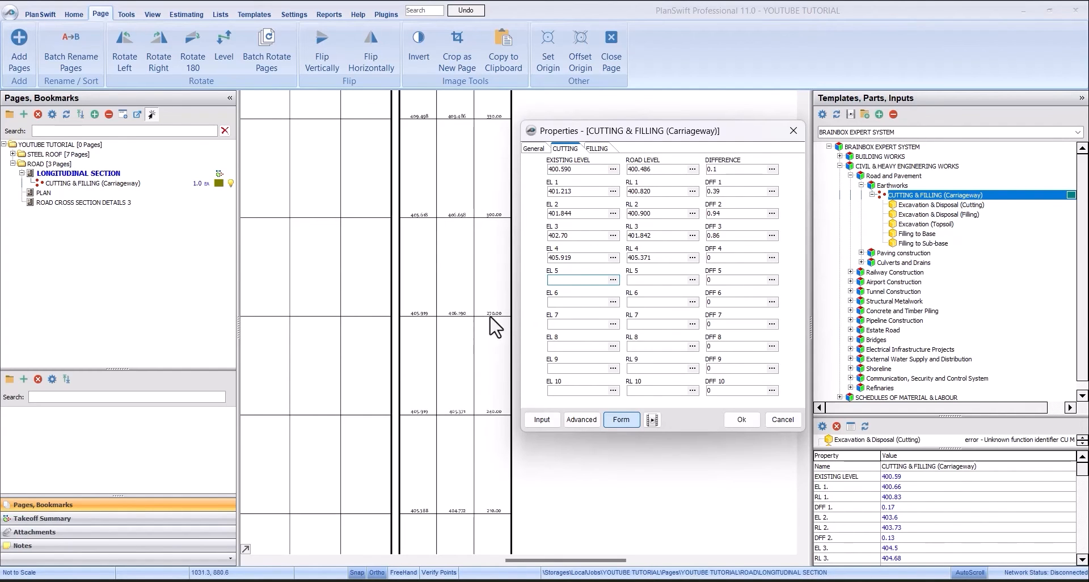
- Enter the chainage 270.00 levels under filling, with EL 5 at 405.919 and RL 5 at 406.190
left_click(598, 149)
left_click(586, 257)
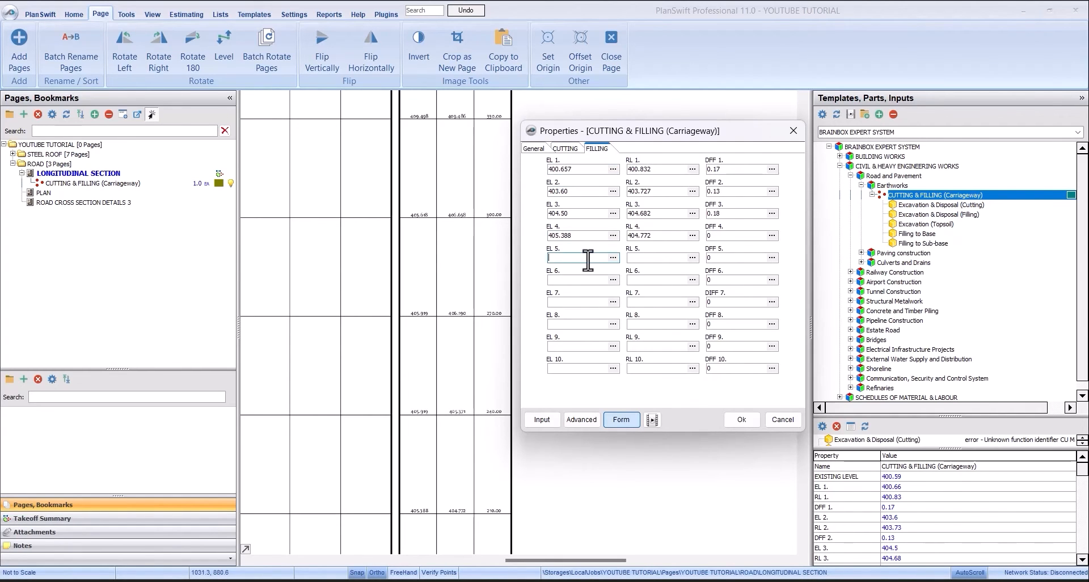
type("405.919")
left_click(665, 258)
type("406.190")
- Enter the chainage 300.00 levels under filling, with EL 6 at 405.618 and RL 6 at 406.658
left_click(588, 281)
type("405.618")
left_click(661, 281)
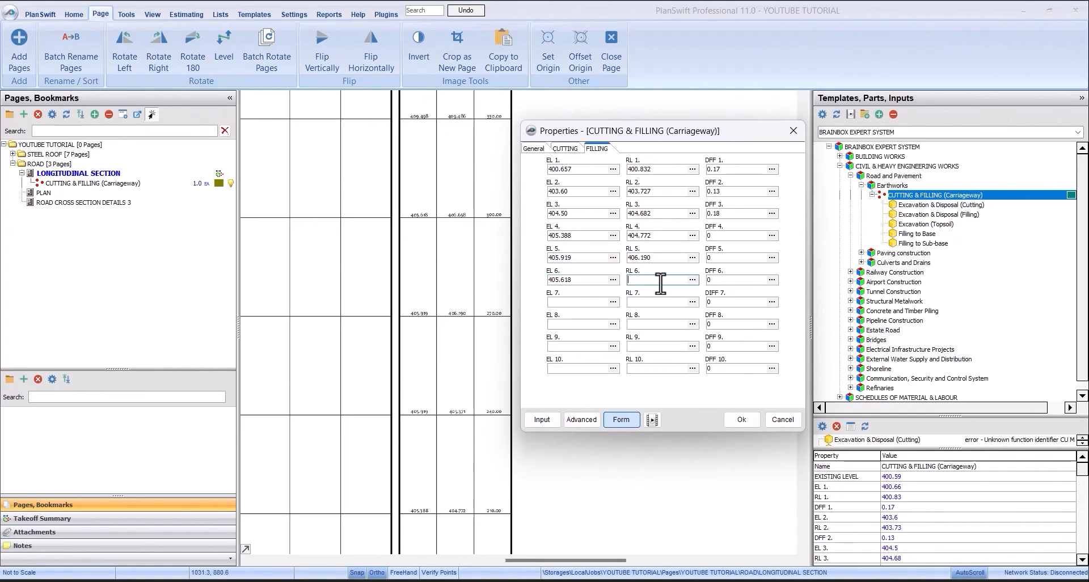
type("406.658")
left_click(593, 301)
- Enter the chainage 330.00 cutting levels, with EL 5 at 409.498 and RL 5 at 409.486, and apply the properties
left_click(565, 148)
left_click(570, 281)
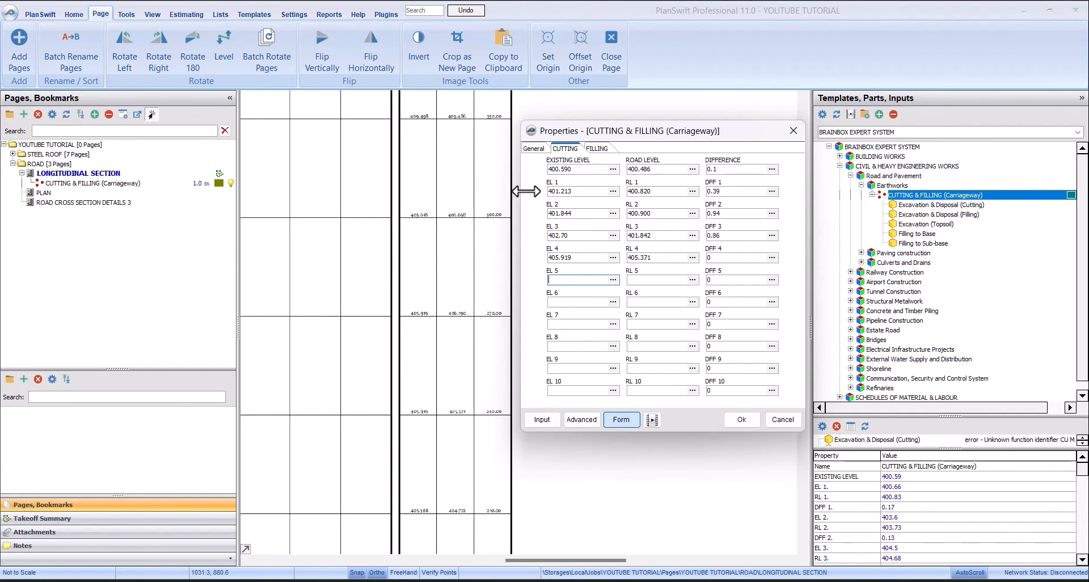
type("409.498")
left_click(642, 281)
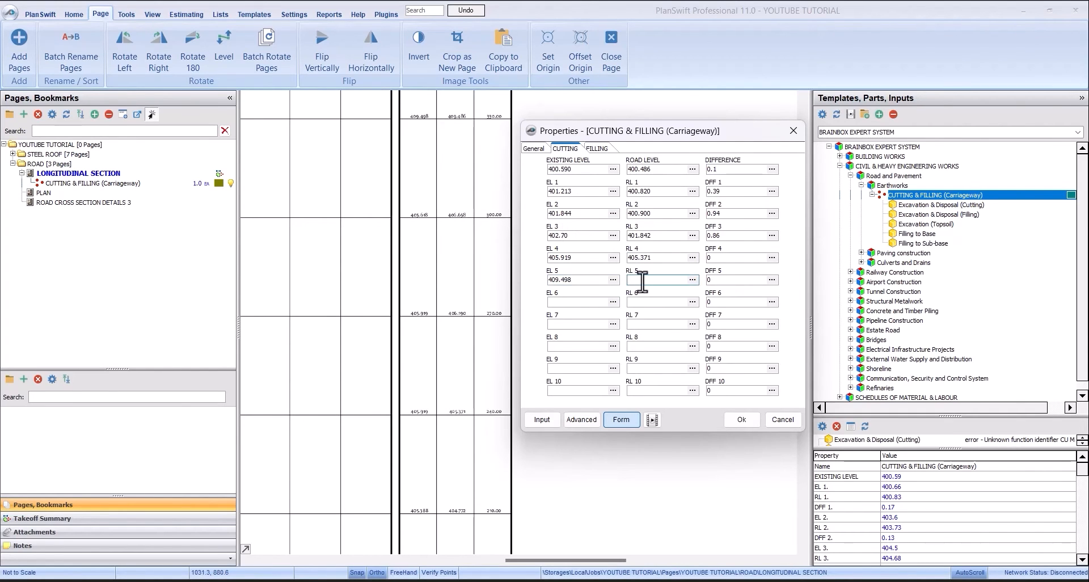
type("409.486")
left_click(741, 419)
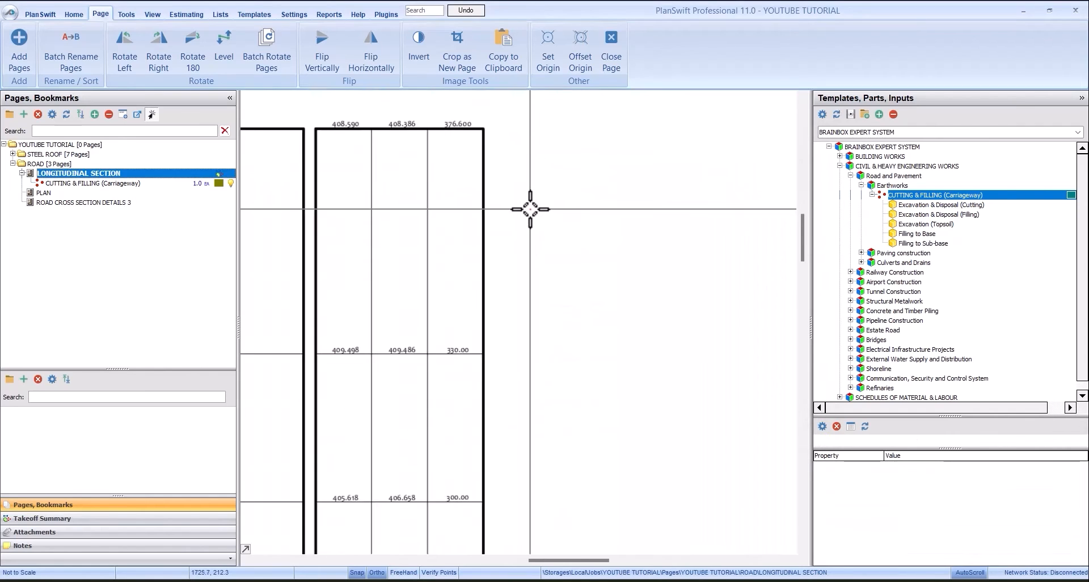
- Enter the chainage 376.600 cutting levels, with EL 6 at 408.590 and RL 6 at 408.386, and apply the properties
left_click(124, 178)
double_click(54, 183)
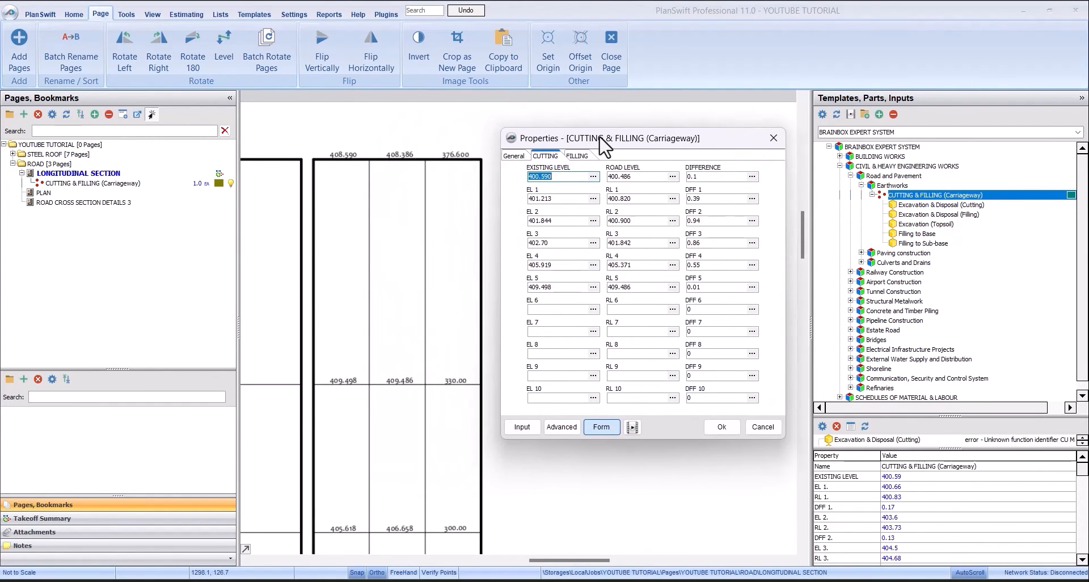
left_click(560, 310)
type("408.590")
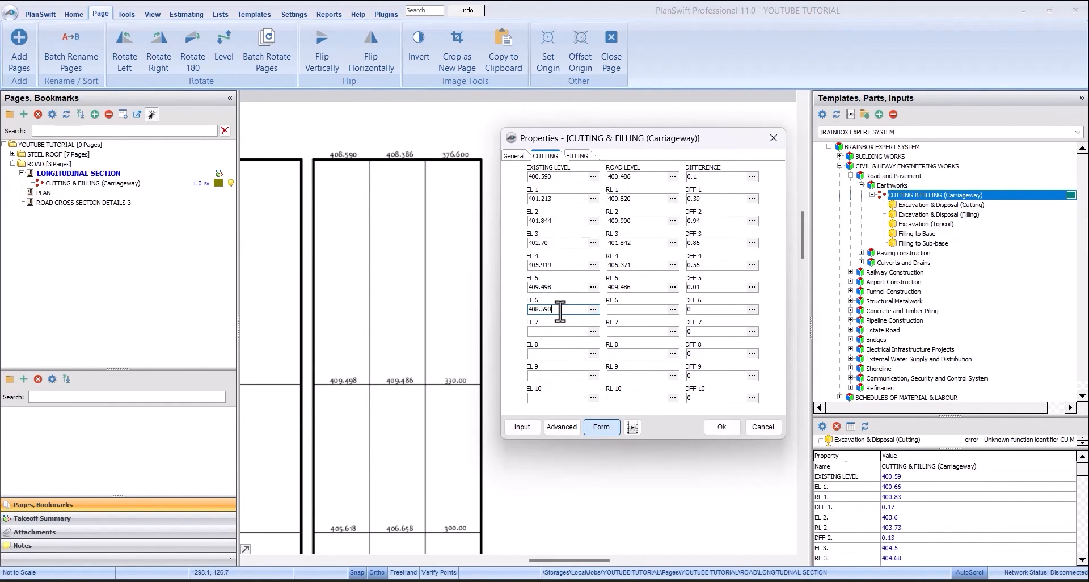
left_click(627, 309)
type("408.386")
left_click(722, 427)
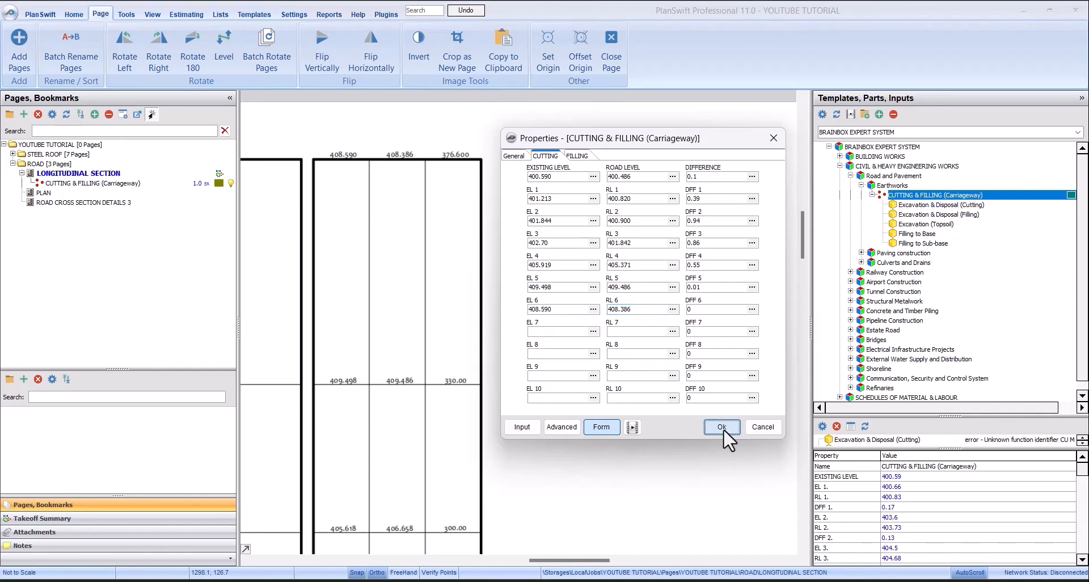
- Select the CUTTING & FILLING (Carriageway) takeoff and enlarge its parts list so every part and quantity fits
left_click(180, 187)
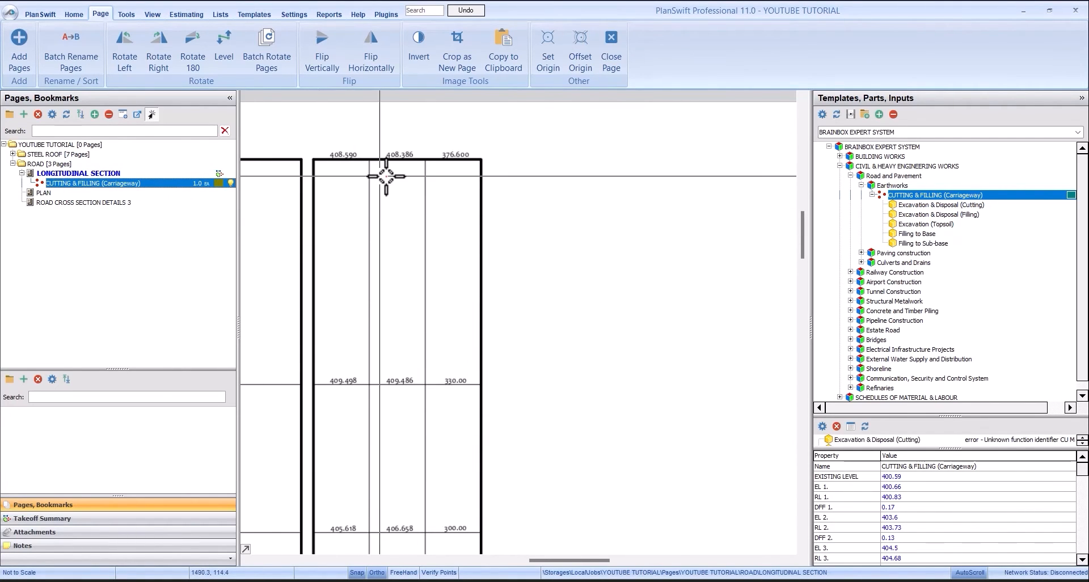
scroll(501, 176, "down", 4)
scroll(446, 248, "up", 2)
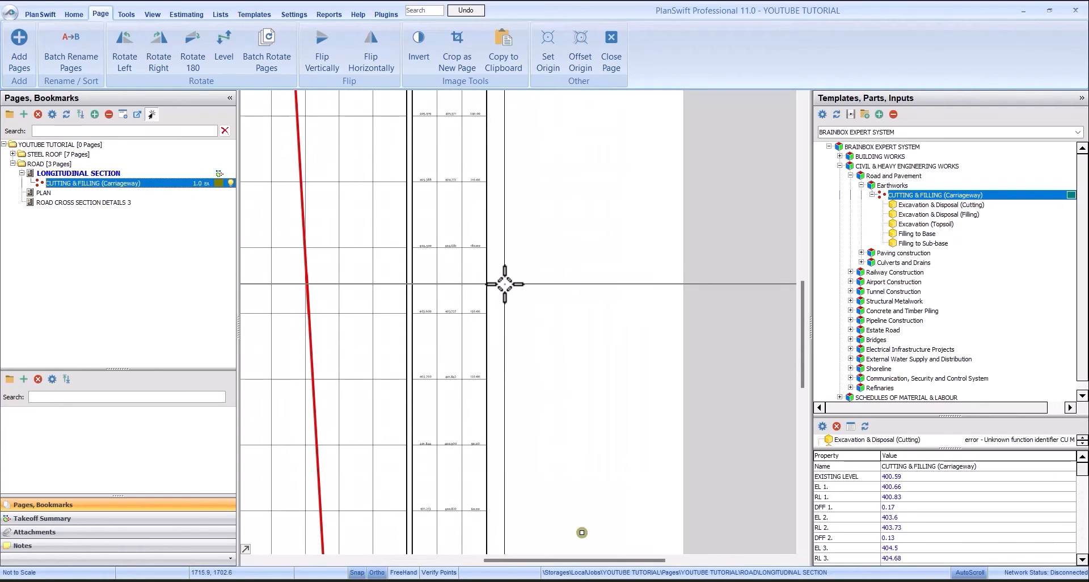
scroll(482, 251, "down", 2)
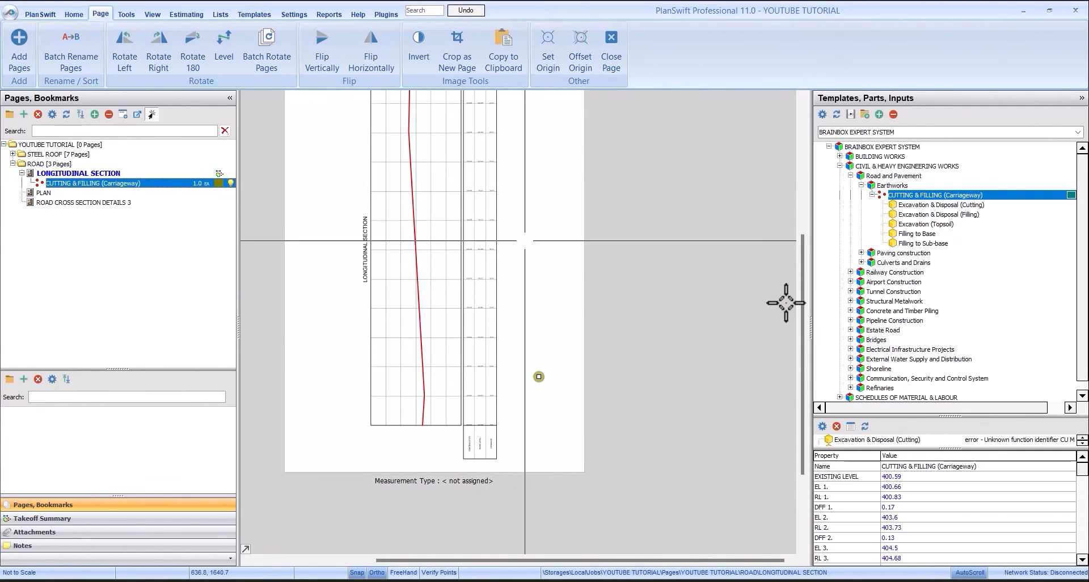
left_click_drag(955, 416, 960, 339)
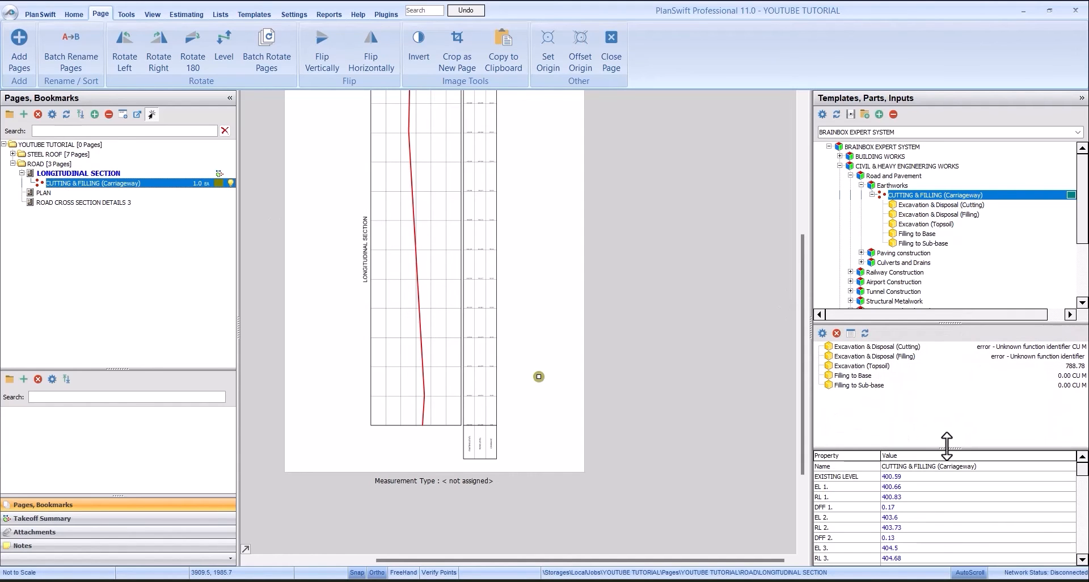
mouse_move(950, 448)
left_mouse_down()
mouse_move(948, 479)
mouse_move(946, 458)
left_mouse_up()
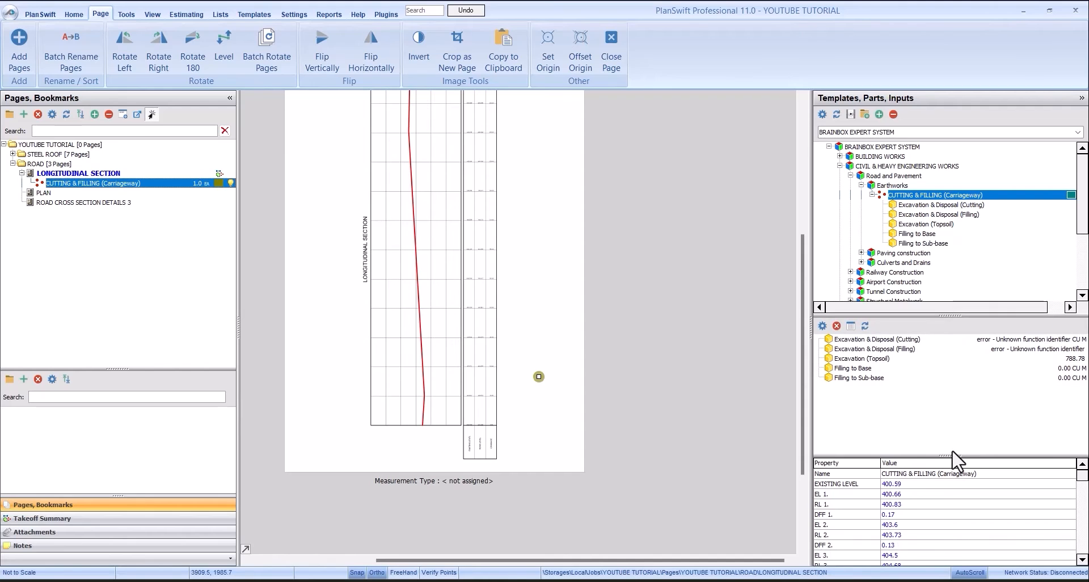
left_click_drag(951, 458, 951, 541)
left_click_drag(967, 400, 973, 343)
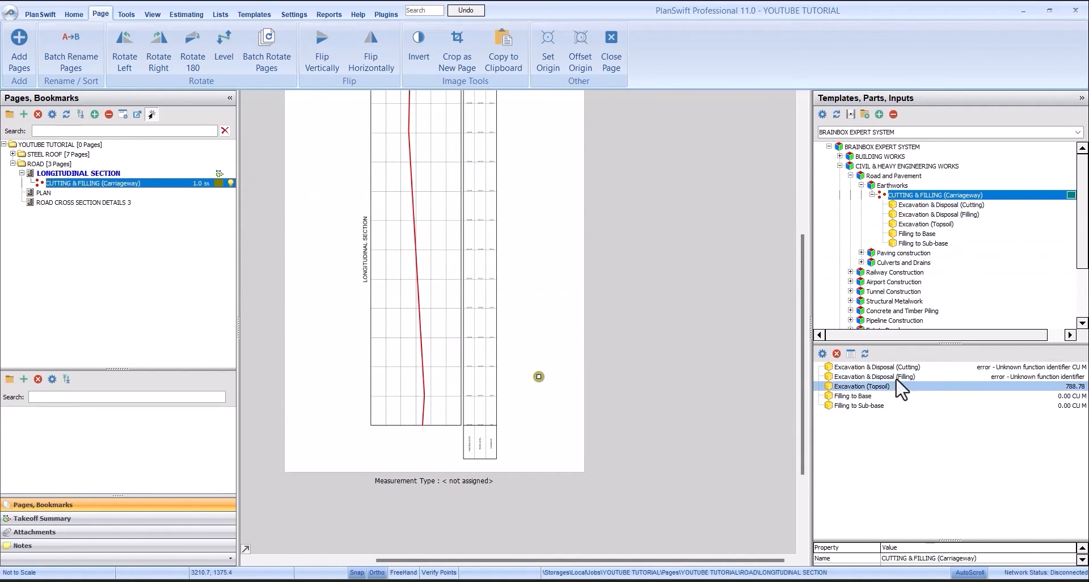
- Examine the takeoff's cutting, filling and topsoil part results and count the chainages entered under cutting
left_click(934, 368)
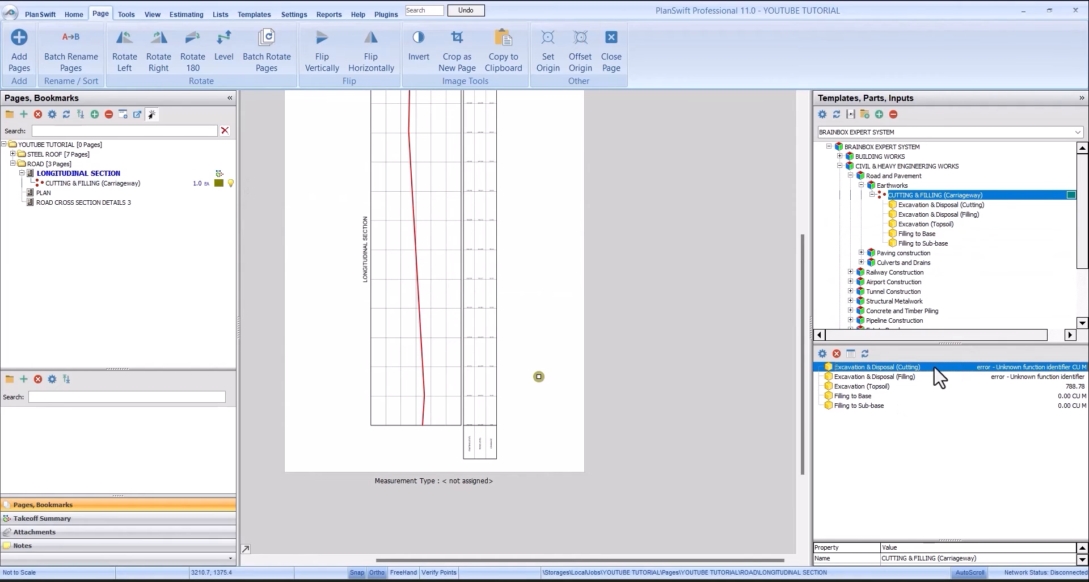
left_click(990, 377)
left_click(1005, 386)
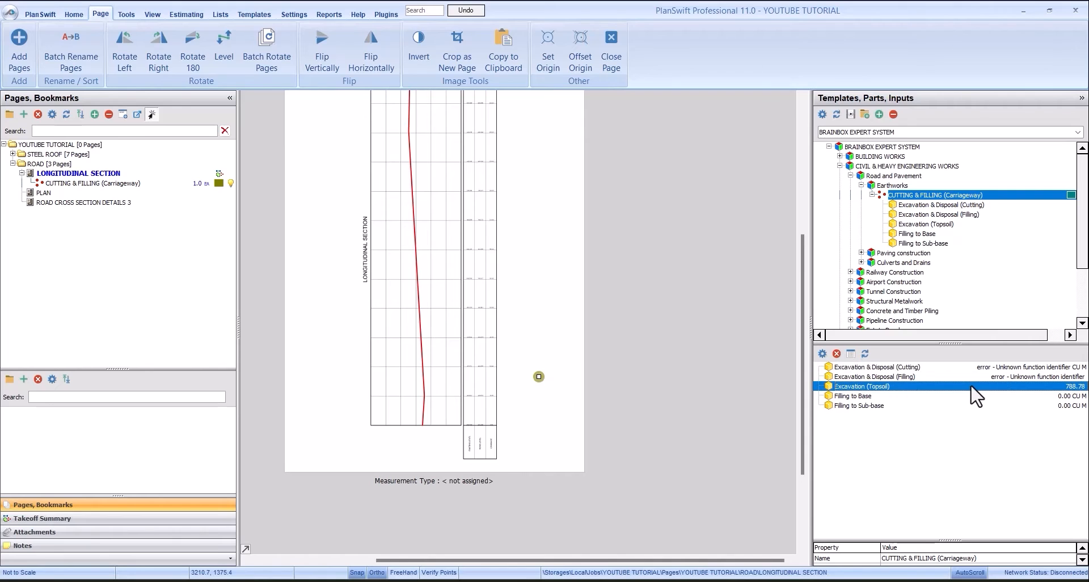
left_click(930, 369)
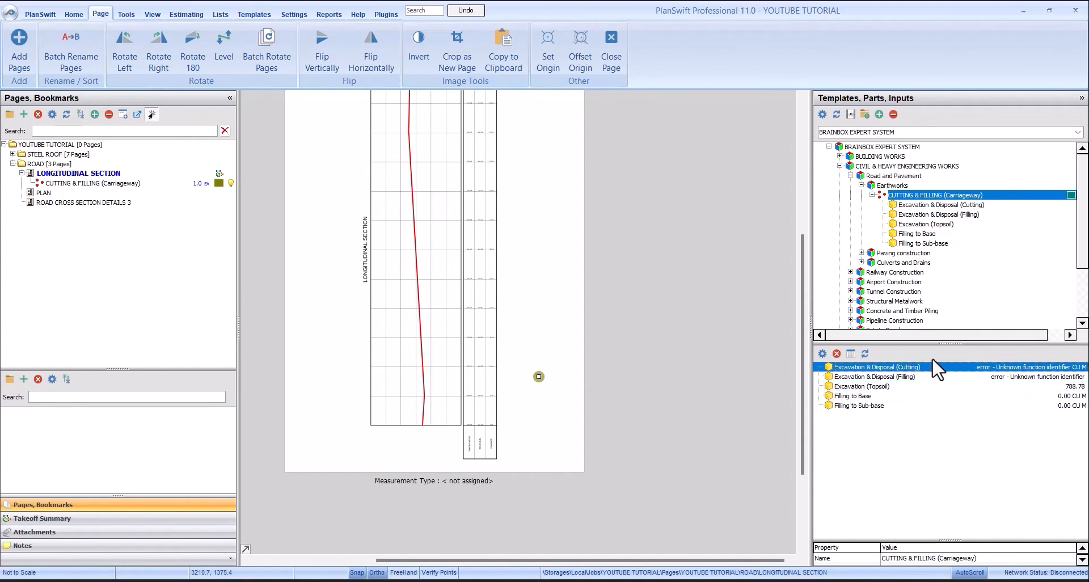
left_click(99, 184)
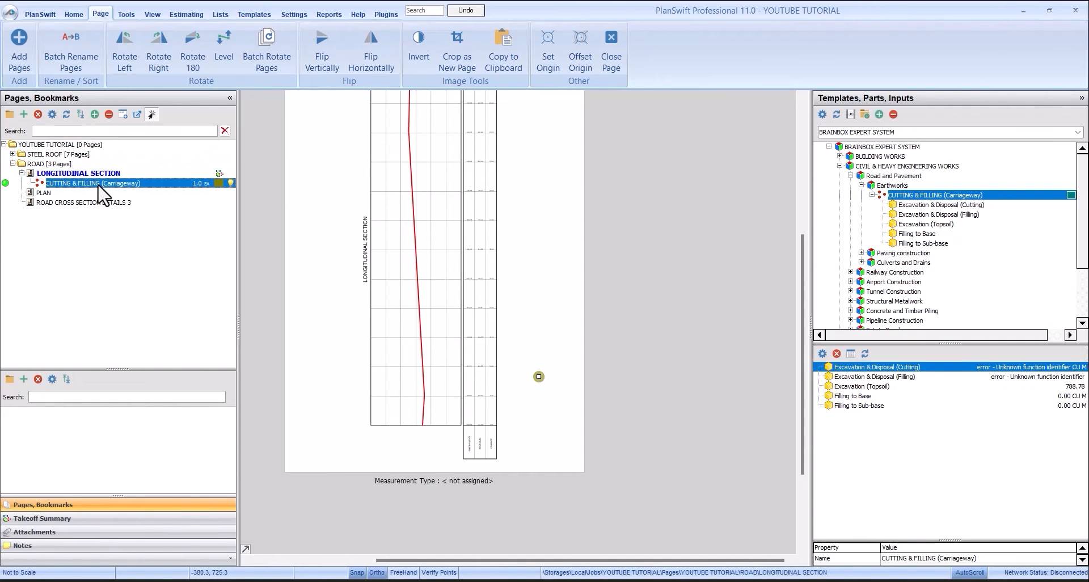
double_click(141, 185)
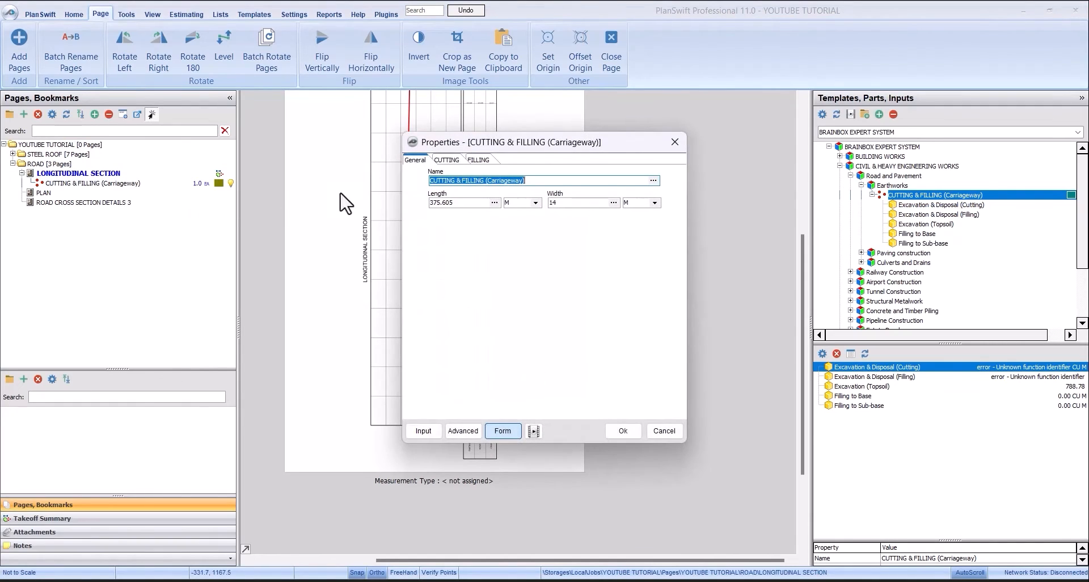
left_click(447, 159)
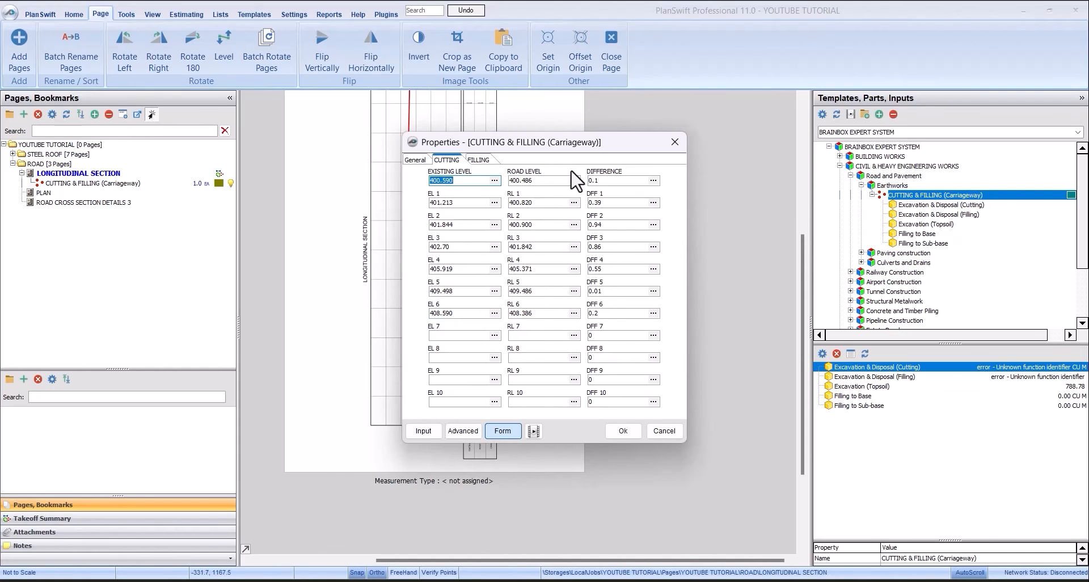
left_click(623, 431)
- Open the form for Excavation & Disposal (Cutting) and set its total number of chainage to 7
left_click(96, 183)
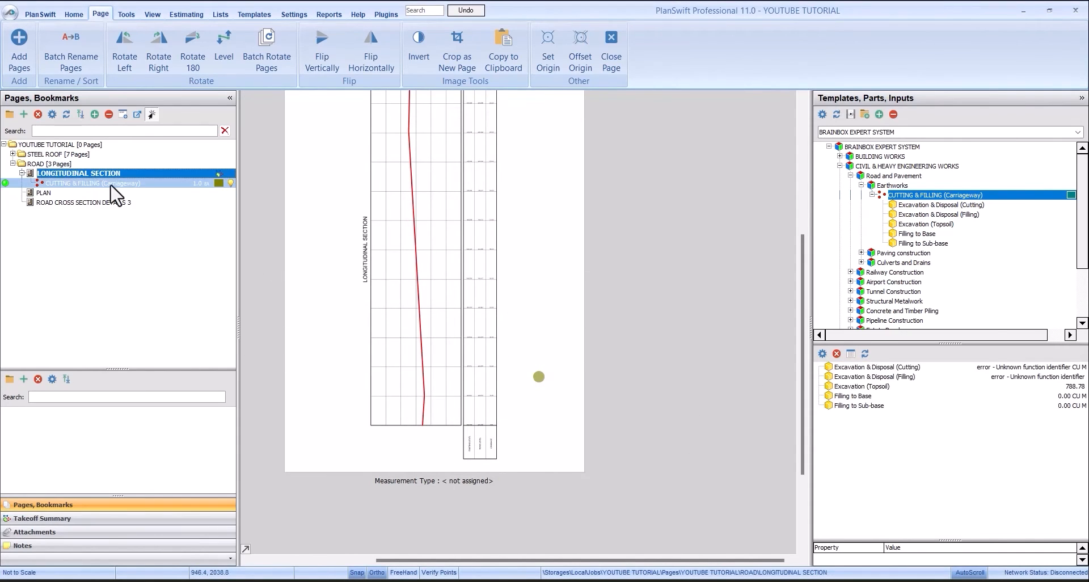
left_click(941, 370)
double_click(940, 369)
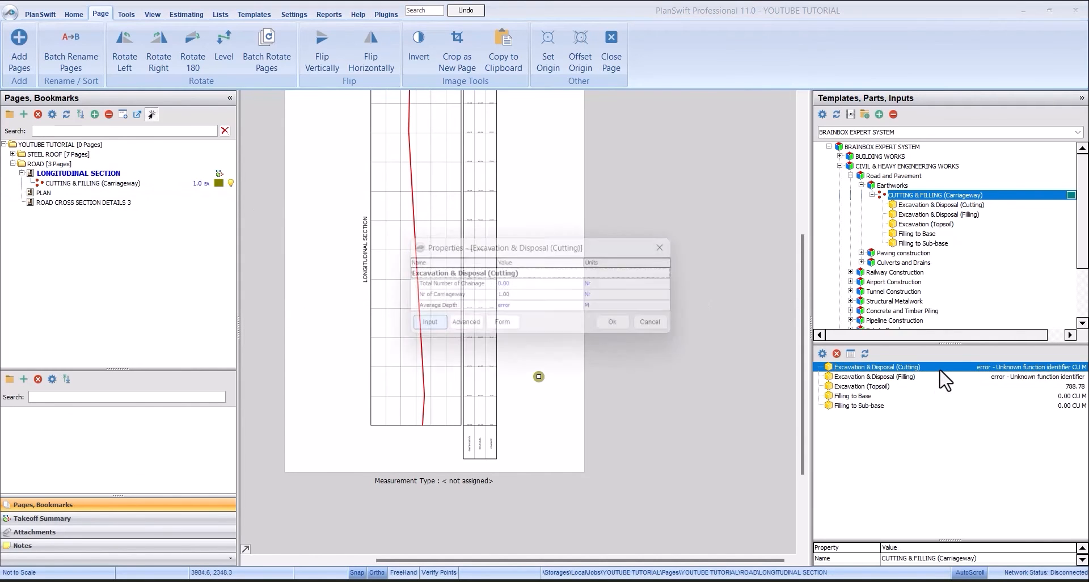
left_click(512, 326)
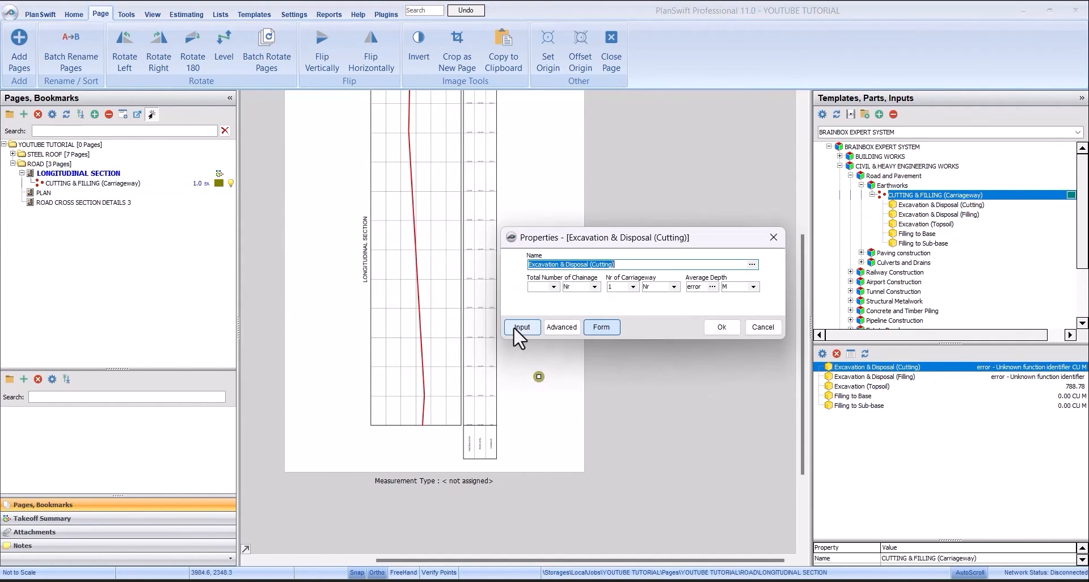
left_click_drag(628, 238, 522, 200)
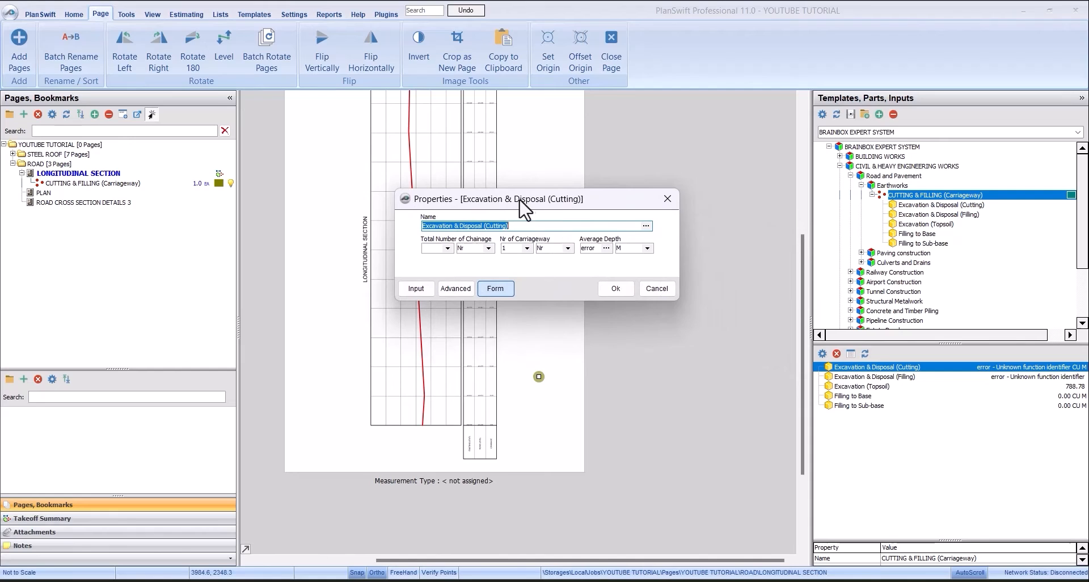
left_click(447, 248)
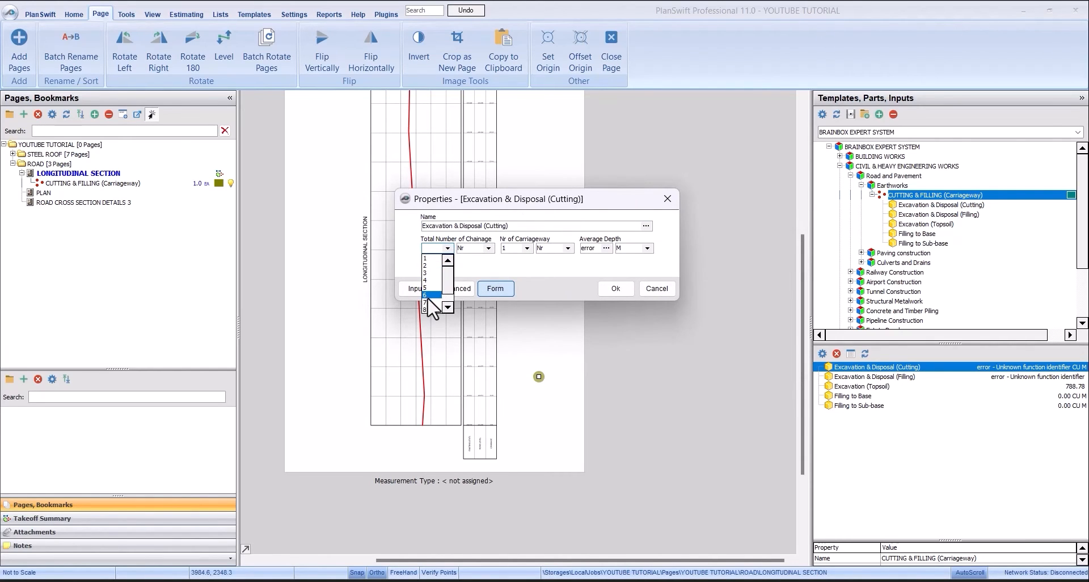
left_click(430, 302)
left_click(447, 250)
left_click(432, 302)
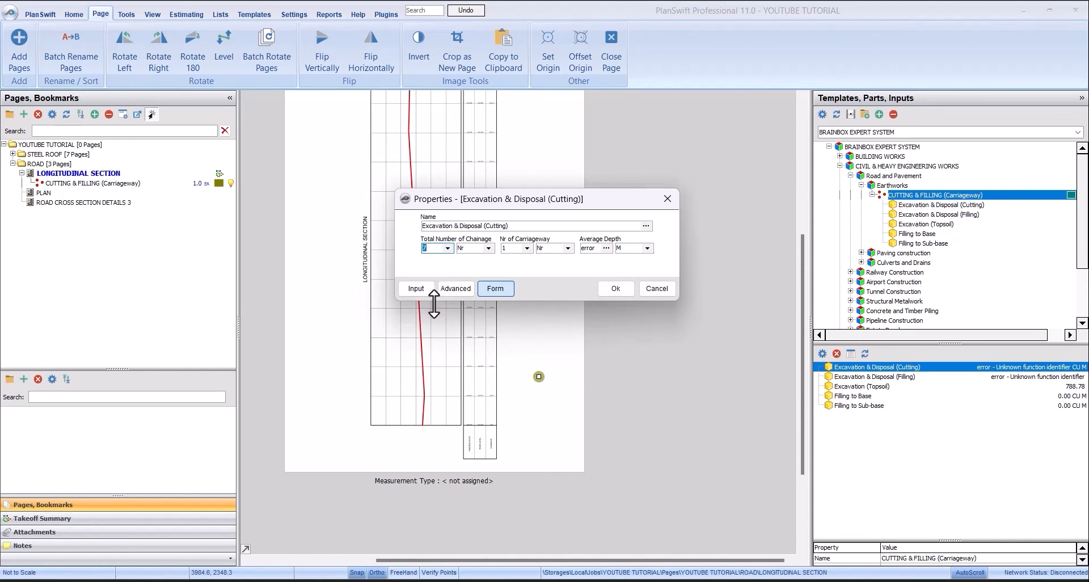
- Set the cutting part's number of carriageways to 2, apply it, and reselect the carriageway takeoff
left_click(527, 248)
left_click(520, 264)
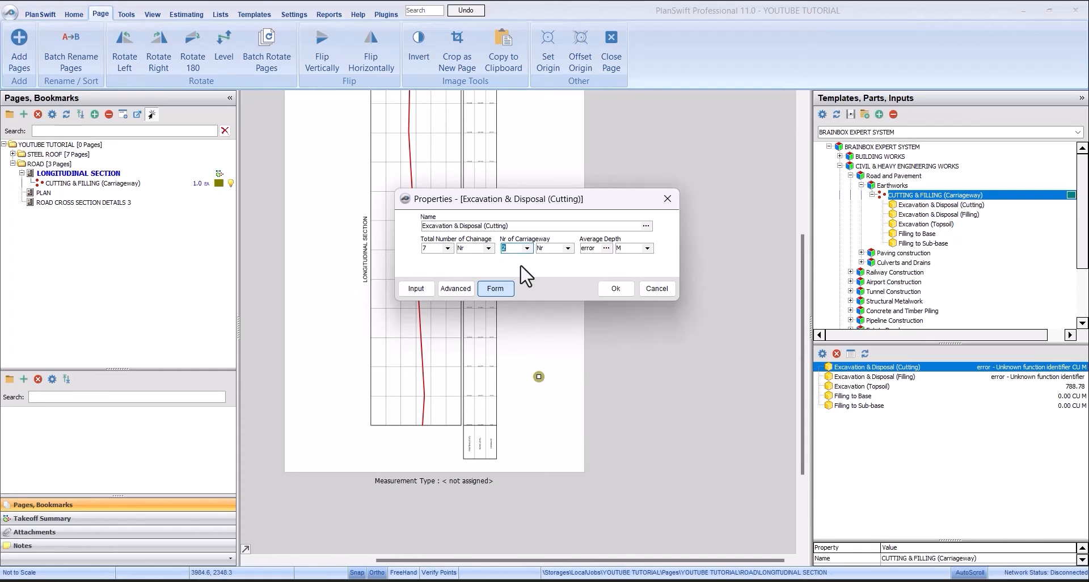
left_click(615, 287)
left_click(131, 184)
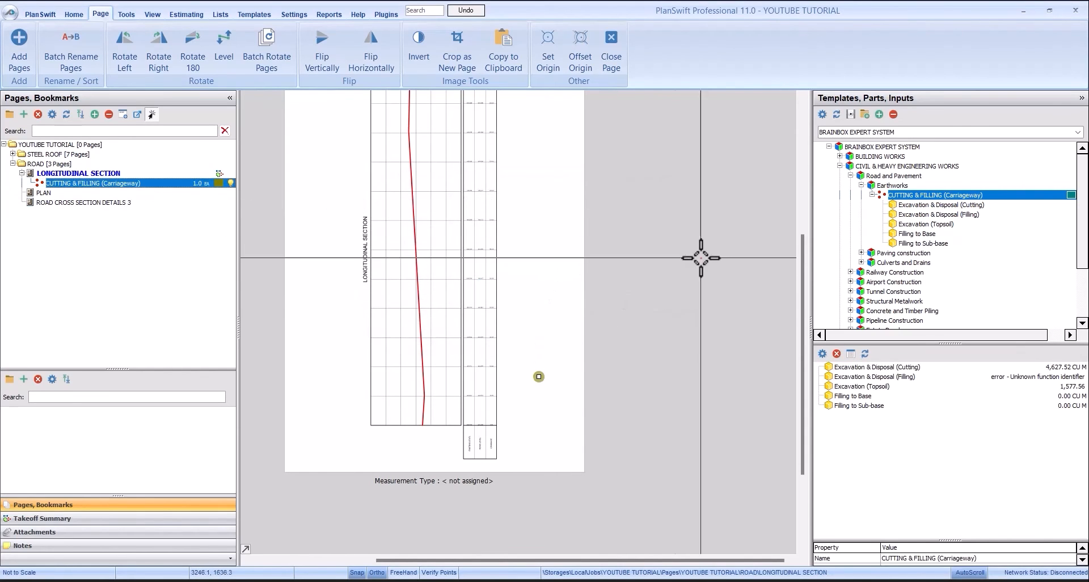
- Review the Excavation & Disposal (Cutting) quantity and average depth, and count the chainages entered under filling
left_click(1053, 369)
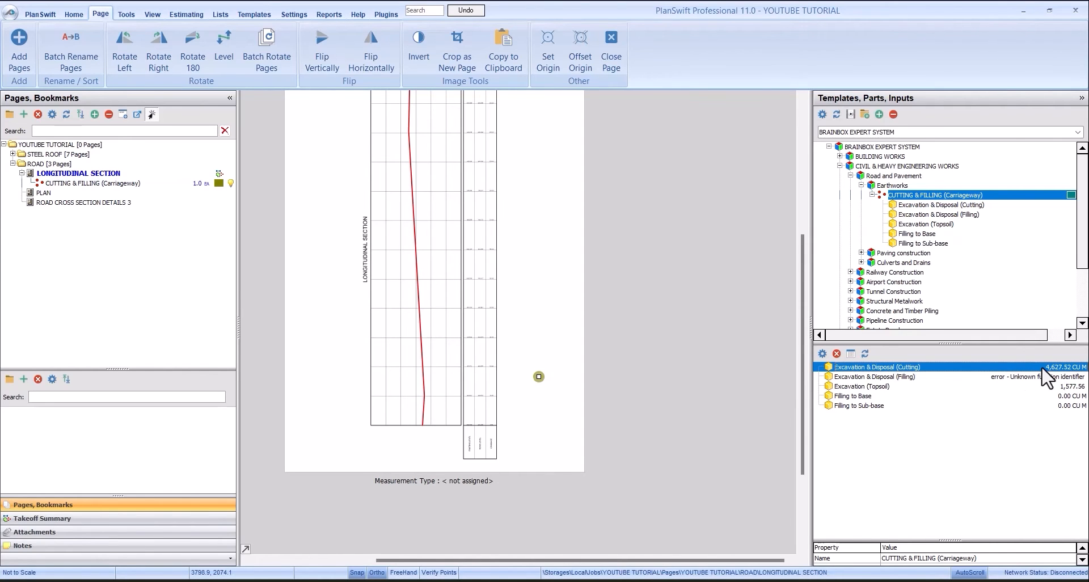
double_click(899, 368)
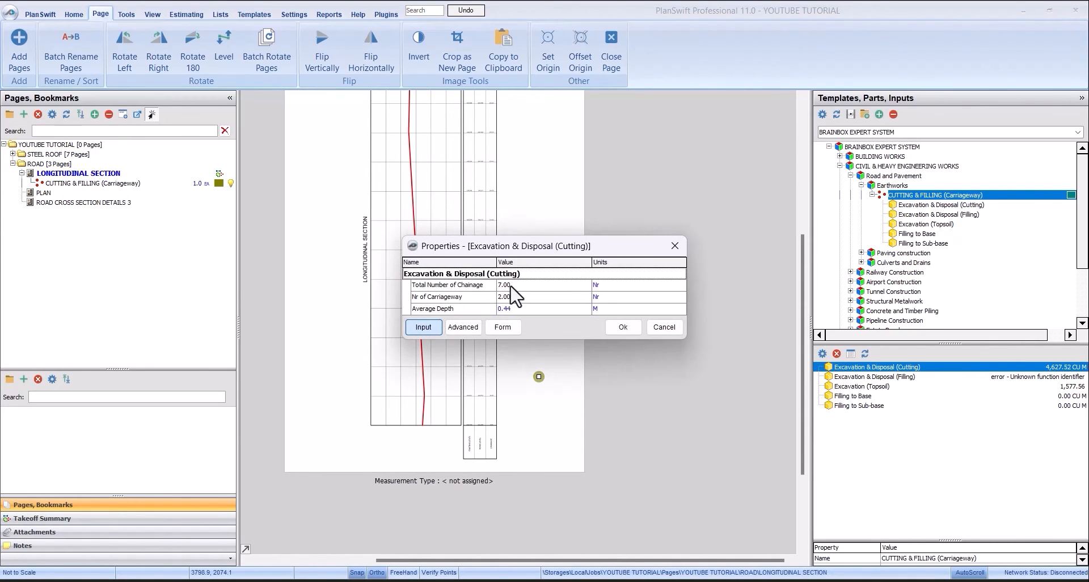
left_click(503, 326)
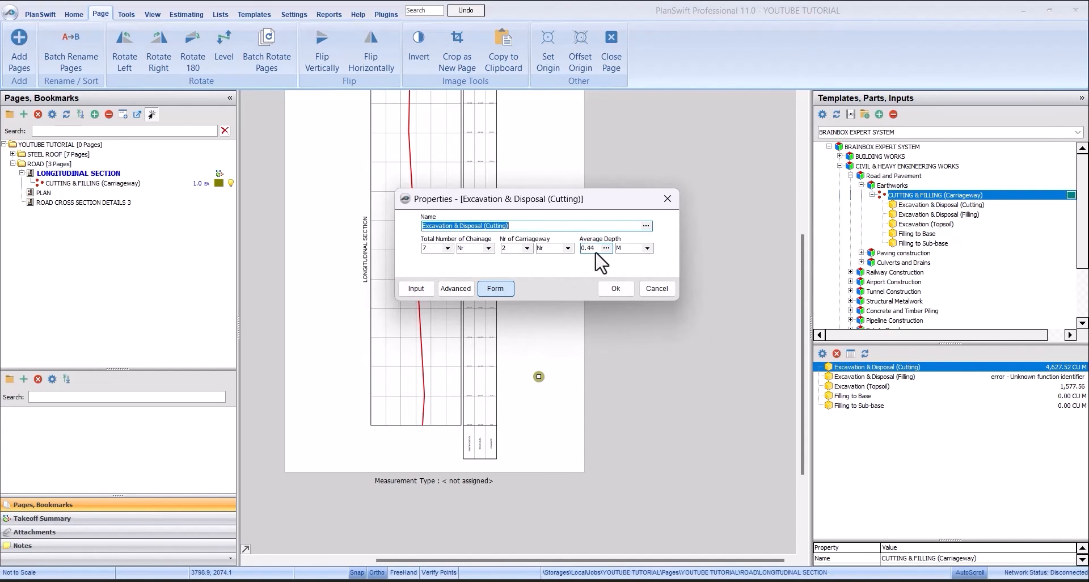
left_click(617, 287)
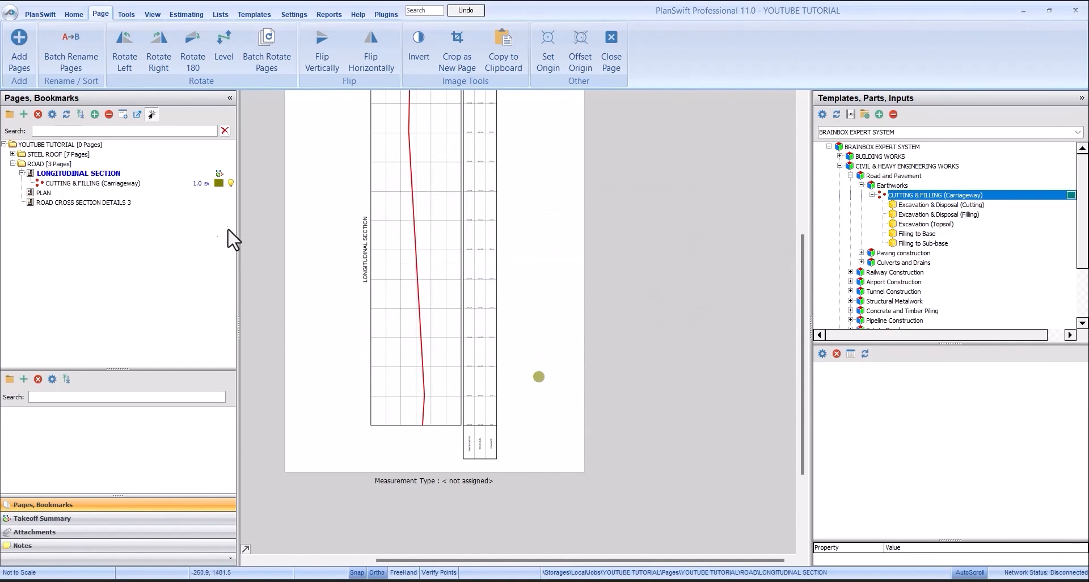
left_click(156, 184)
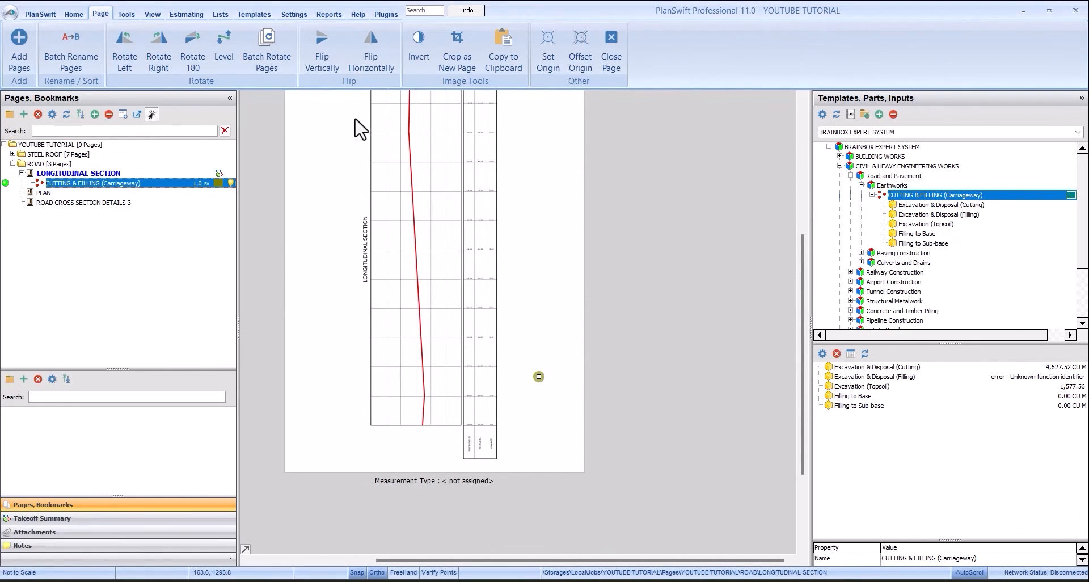
double_click(163, 183)
left_click(479, 160)
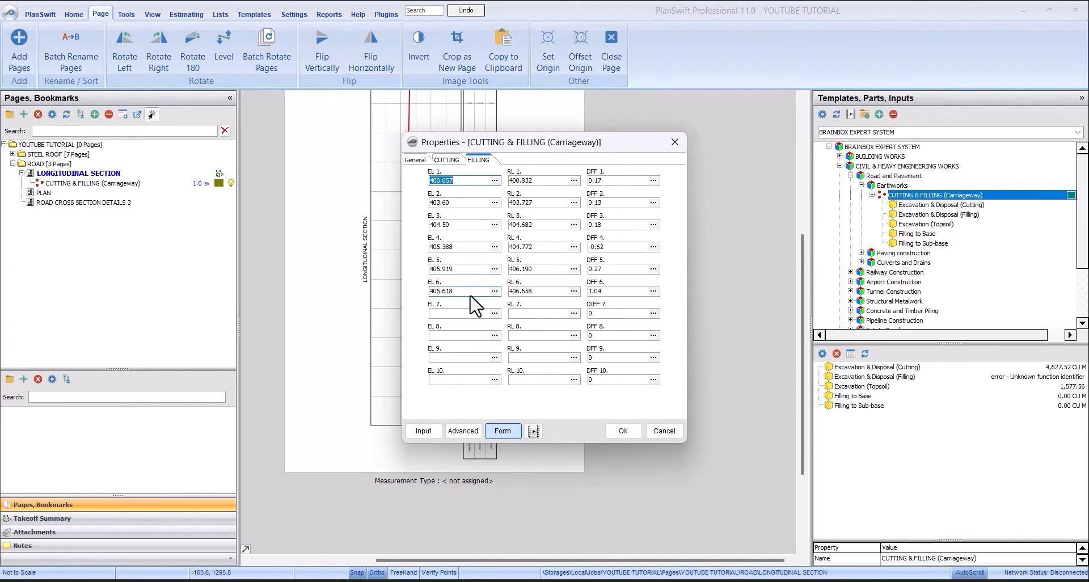
left_click(624, 431)
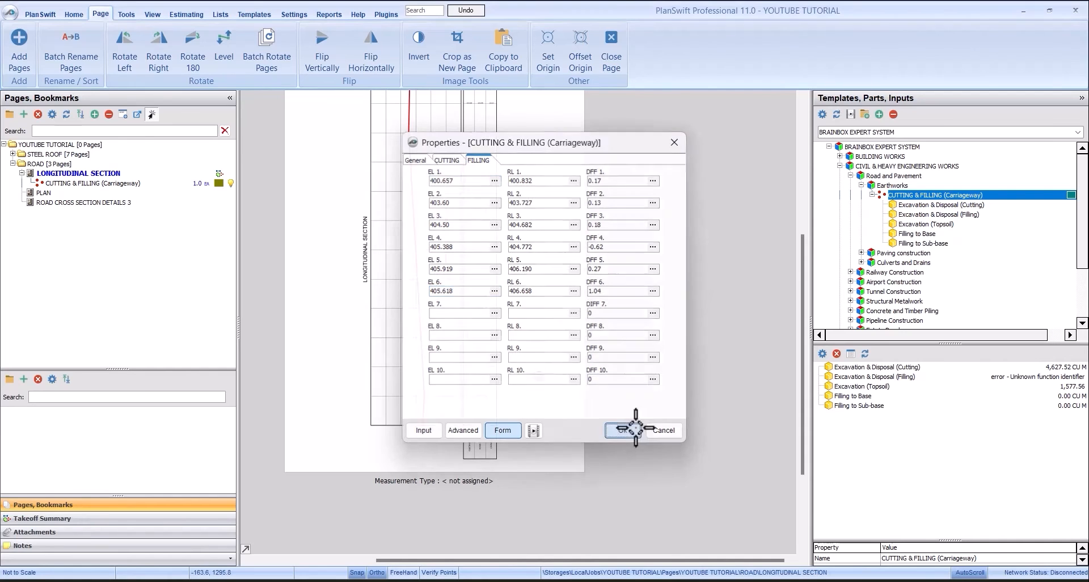
- From the takeoff summary, set Excavation & Disposal (Filling) to a total number of chainage of 6 and 2 carriageways, and apply
left_click(80, 183)
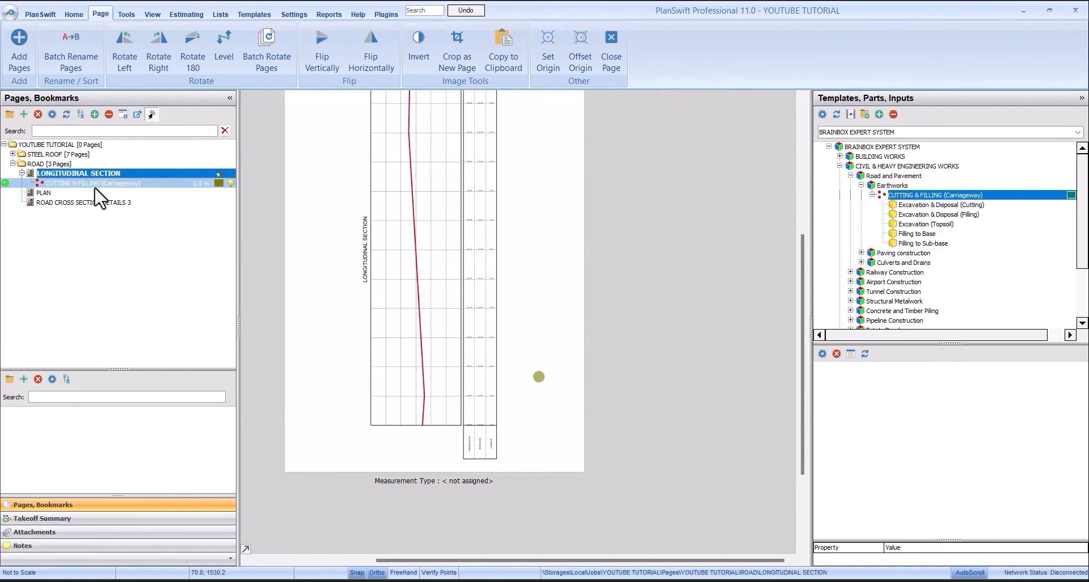
left_click(94, 518)
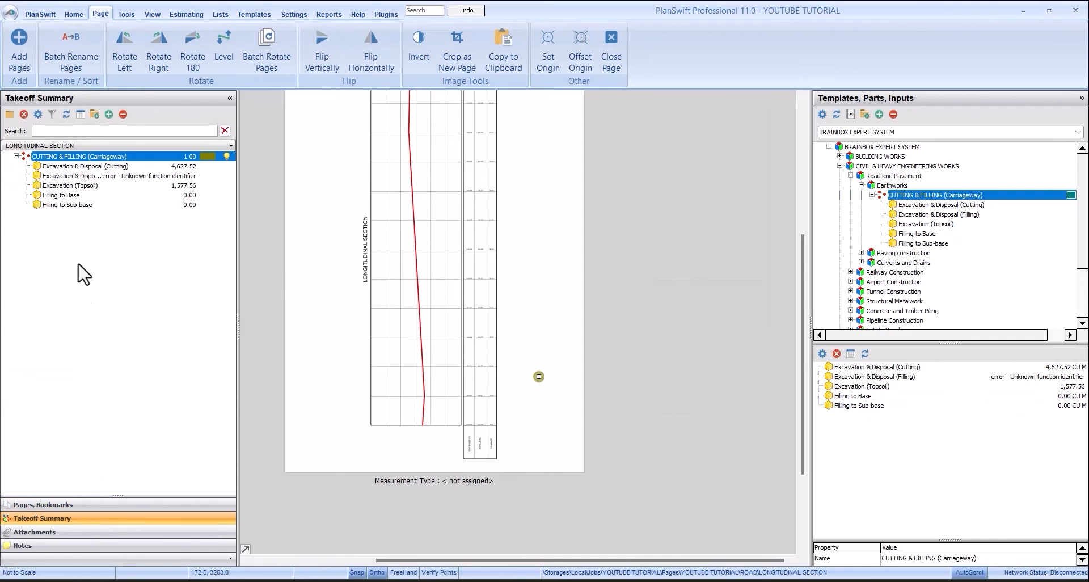
left_click(82, 177)
double_click(96, 176)
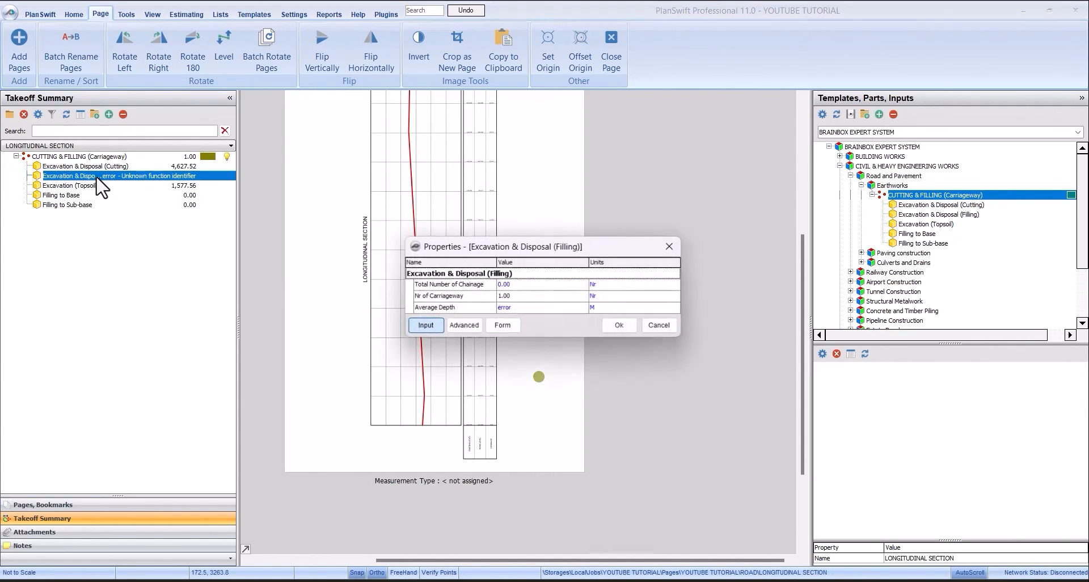
left_click(509, 328)
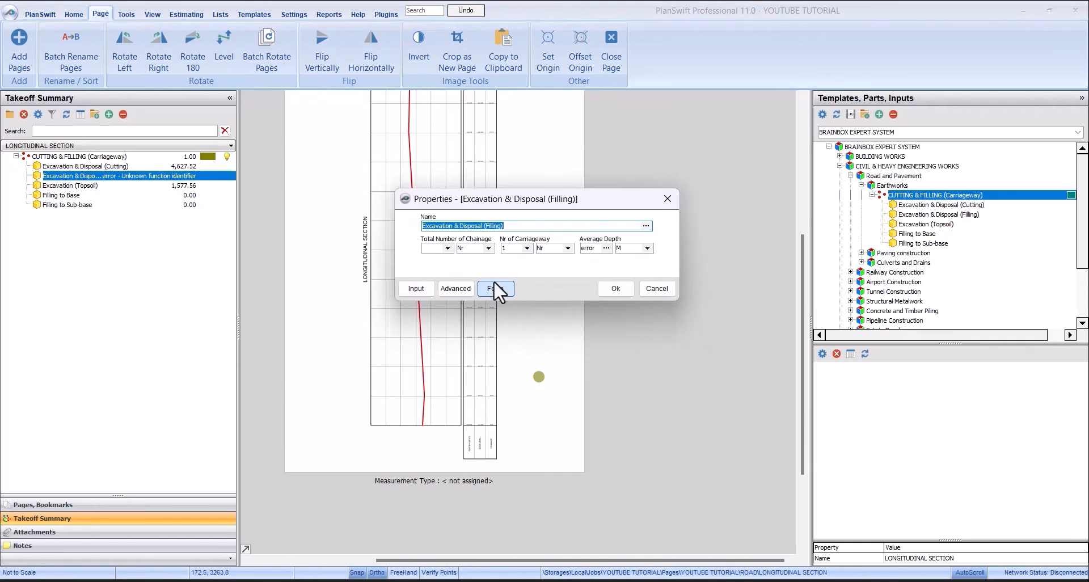
left_click(447, 249)
left_click(438, 295)
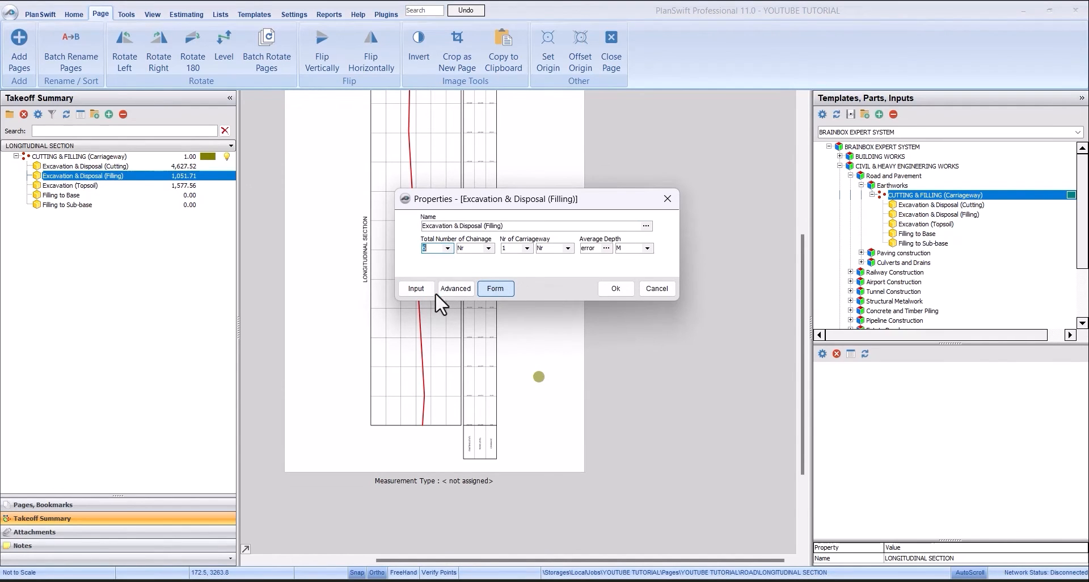
left_click(527, 249)
left_click(522, 265)
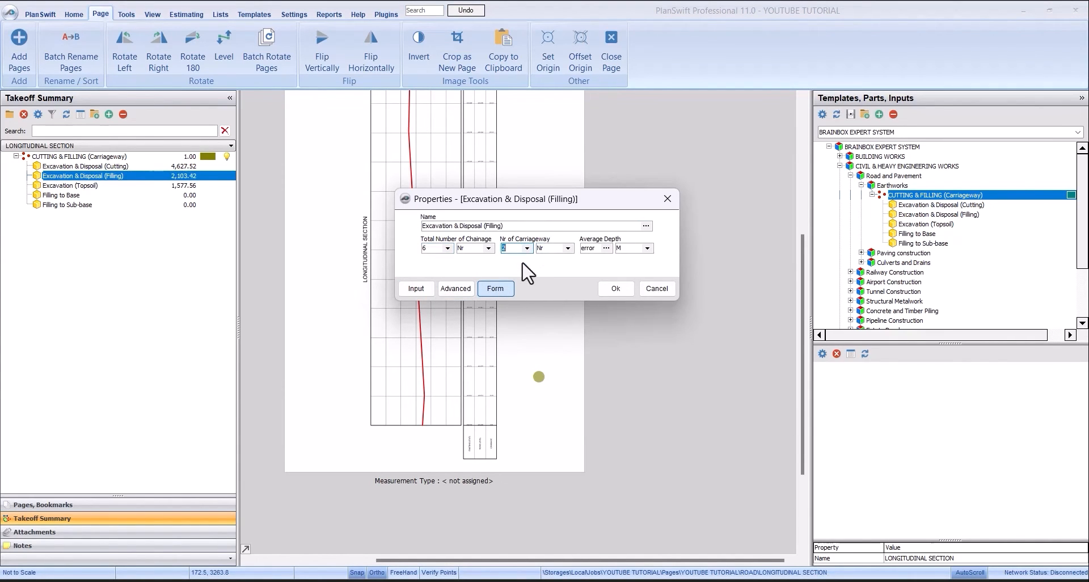
left_click(614, 289)
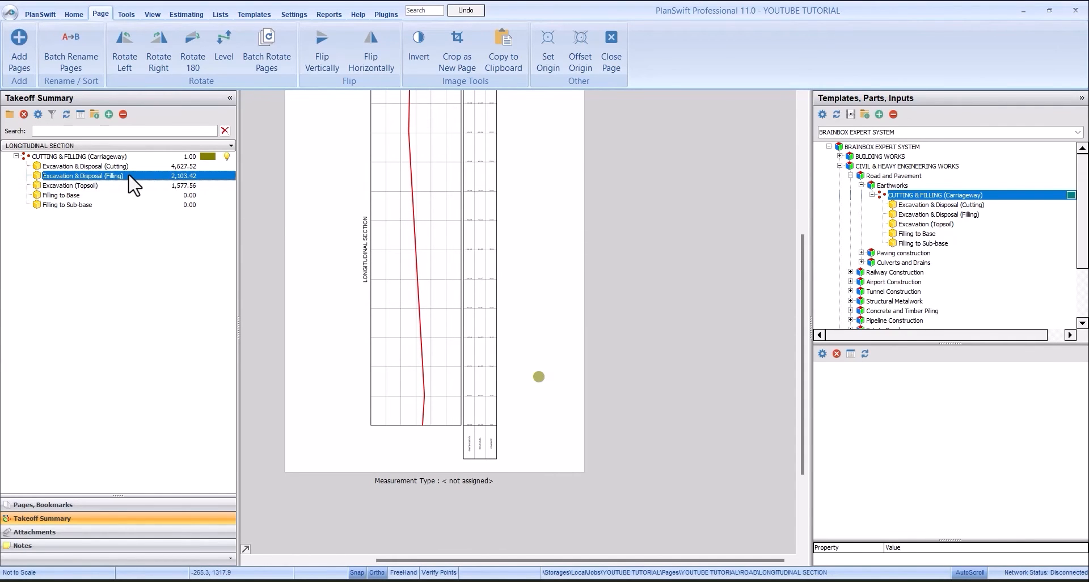
- Open the form for Excavation (Topsoil), set its length unit to M, and apply the properties
left_click(102, 185)
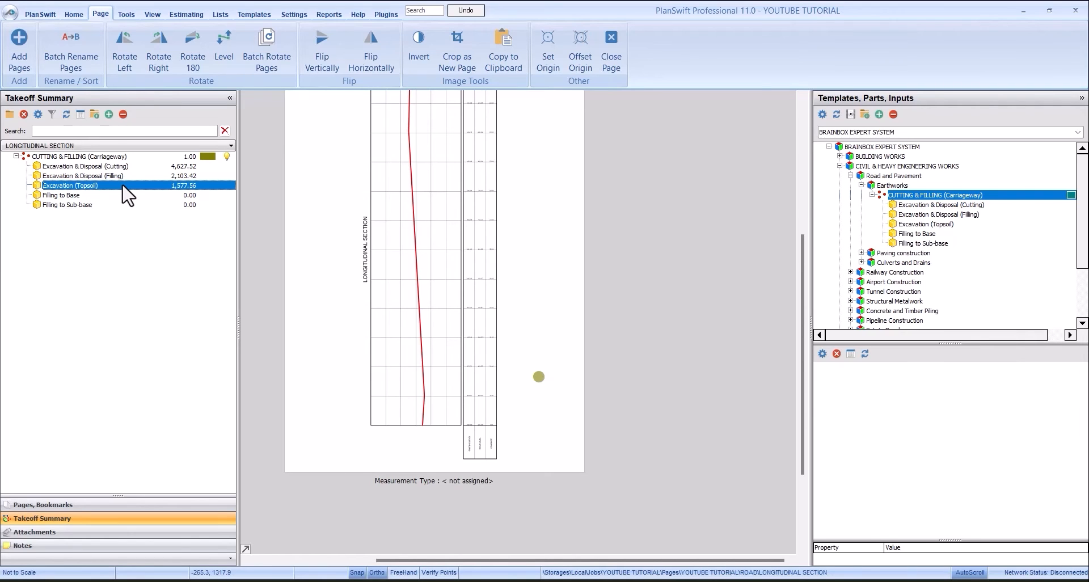
left_click(128, 177)
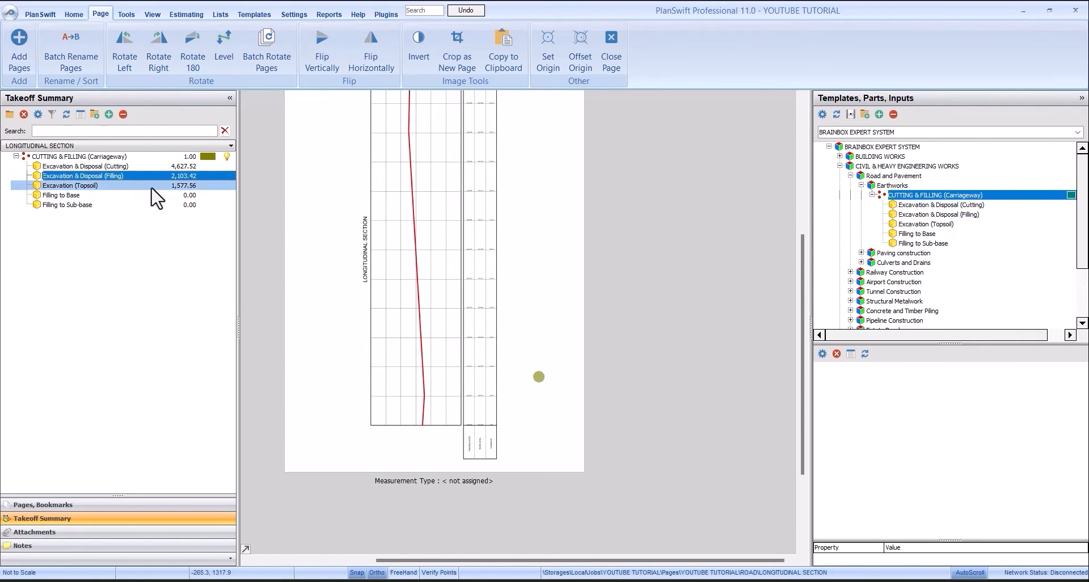
left_click(152, 186)
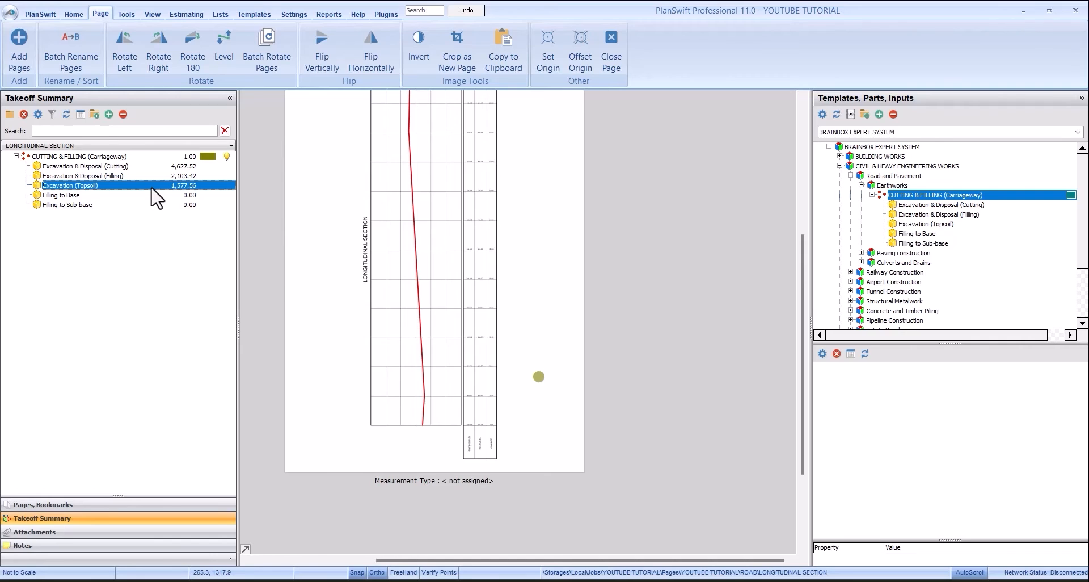
double_click(150, 186)
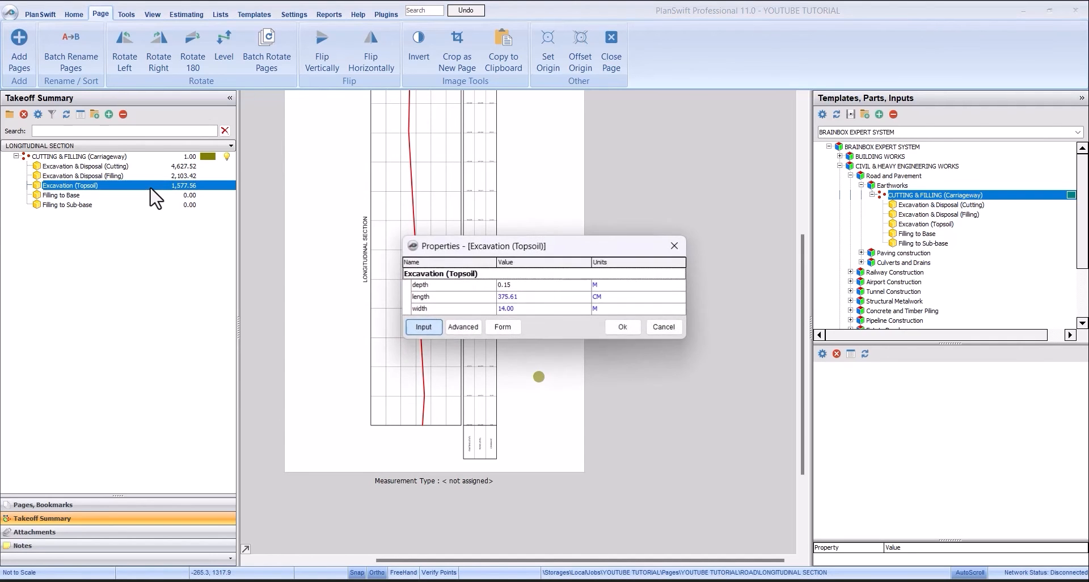
left_click(499, 329)
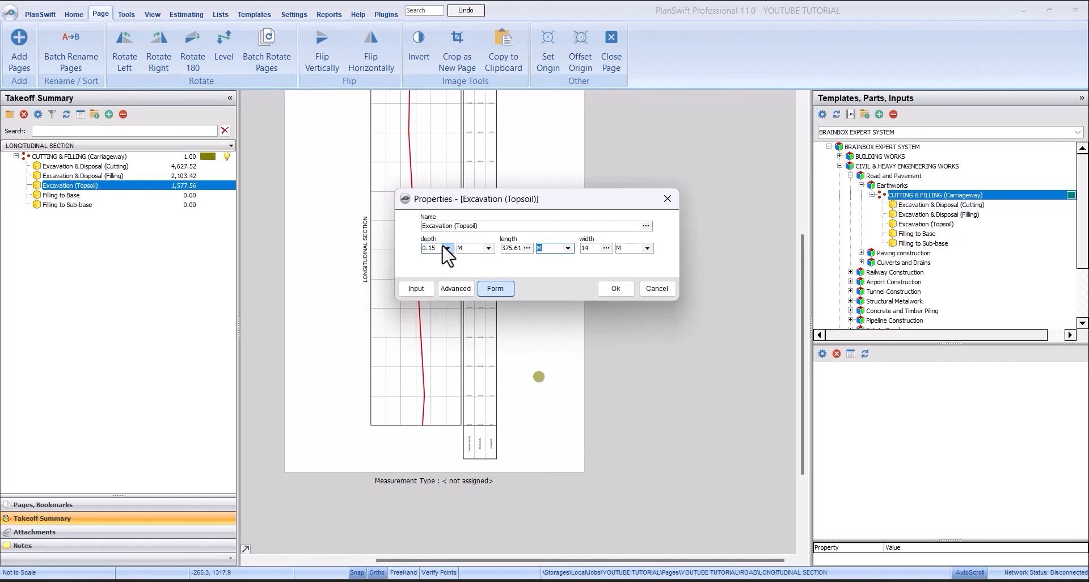
left_click(615, 288)
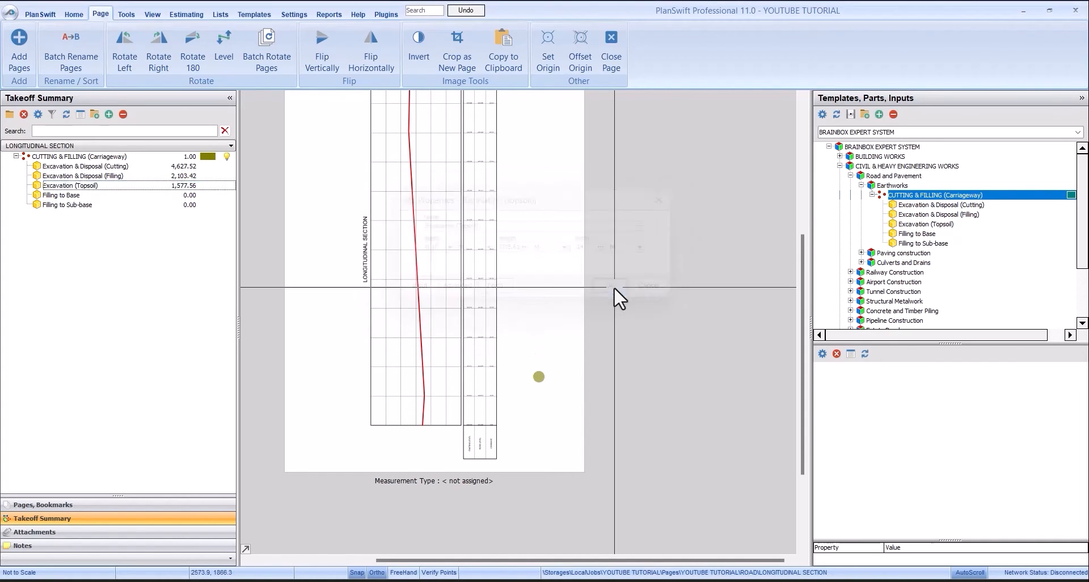
- Examine the base and sub-base course thicknesses on the ROAD CROSS SECTION DETAILS 3 page
left_click(86, 195)
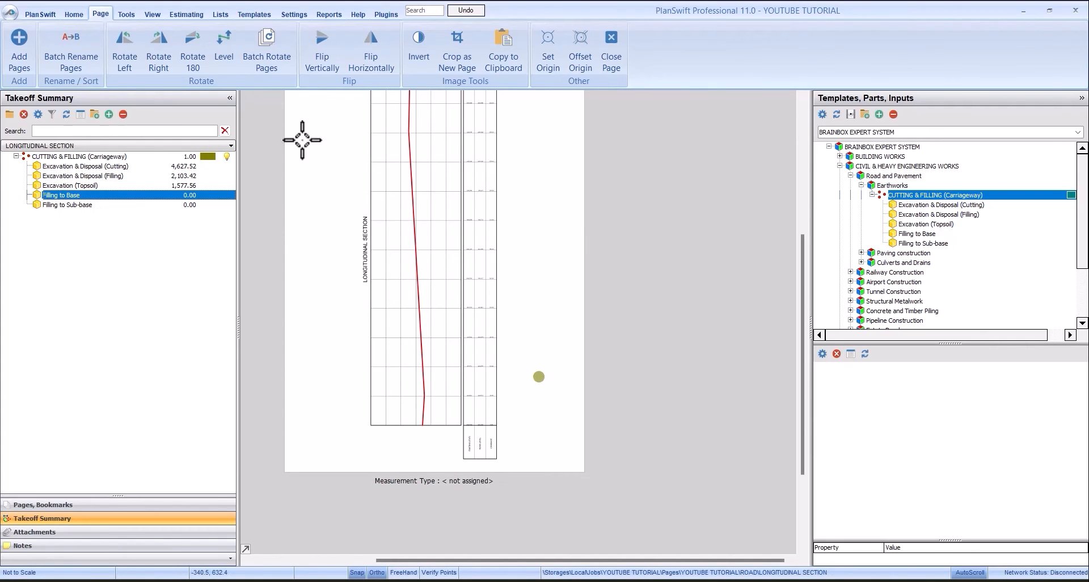
left_click(130, 504)
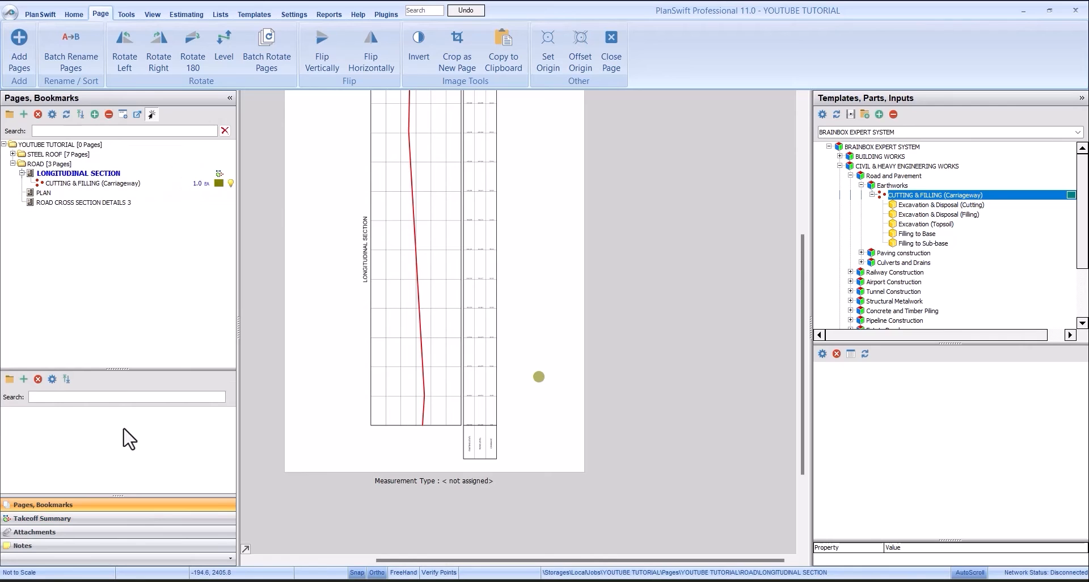
left_click(117, 203)
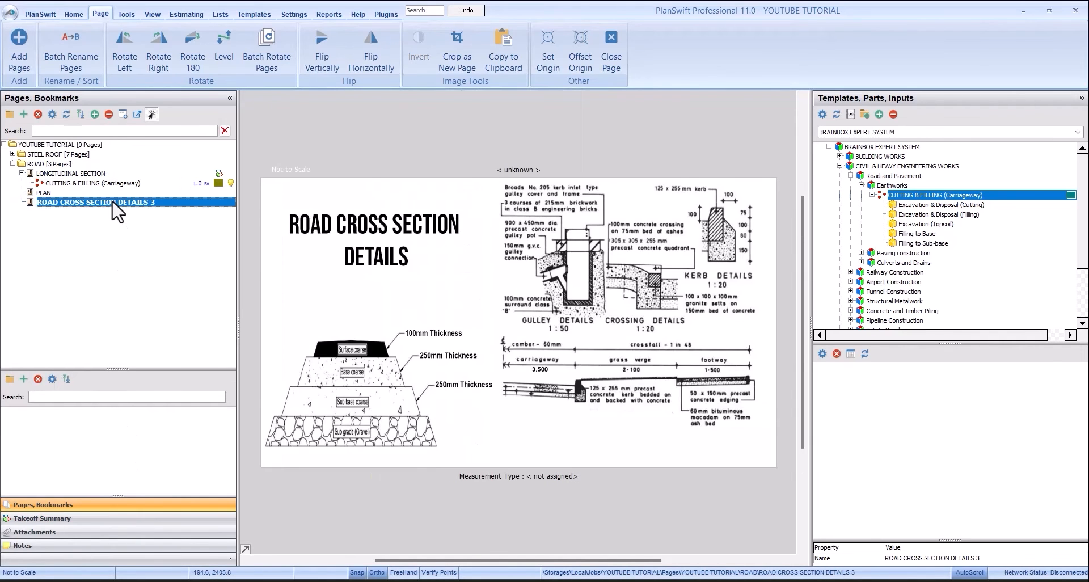
scroll(352, 391, "up", 4)
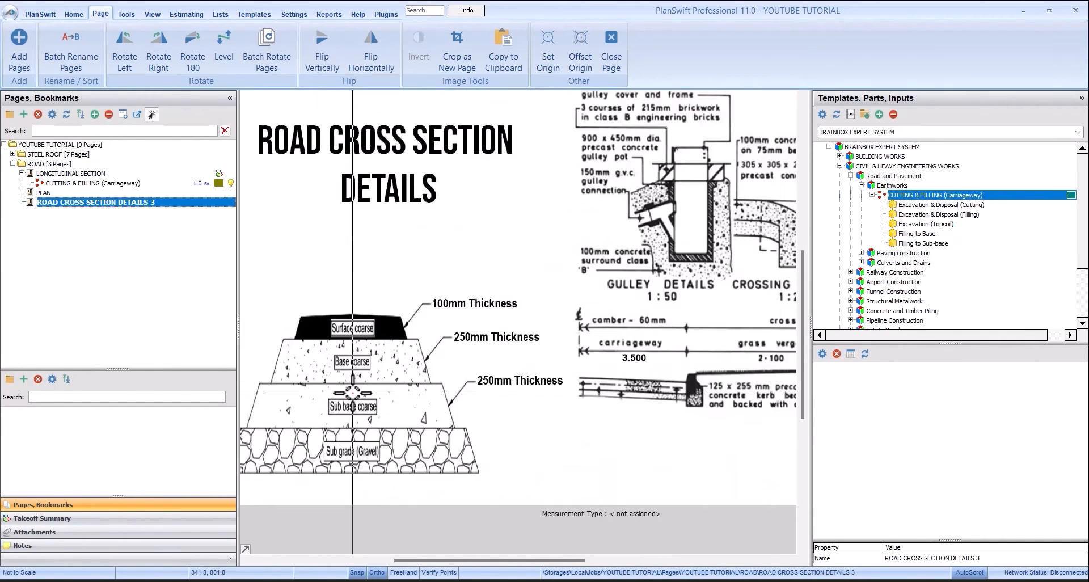
scroll(347, 371, "up", 2)
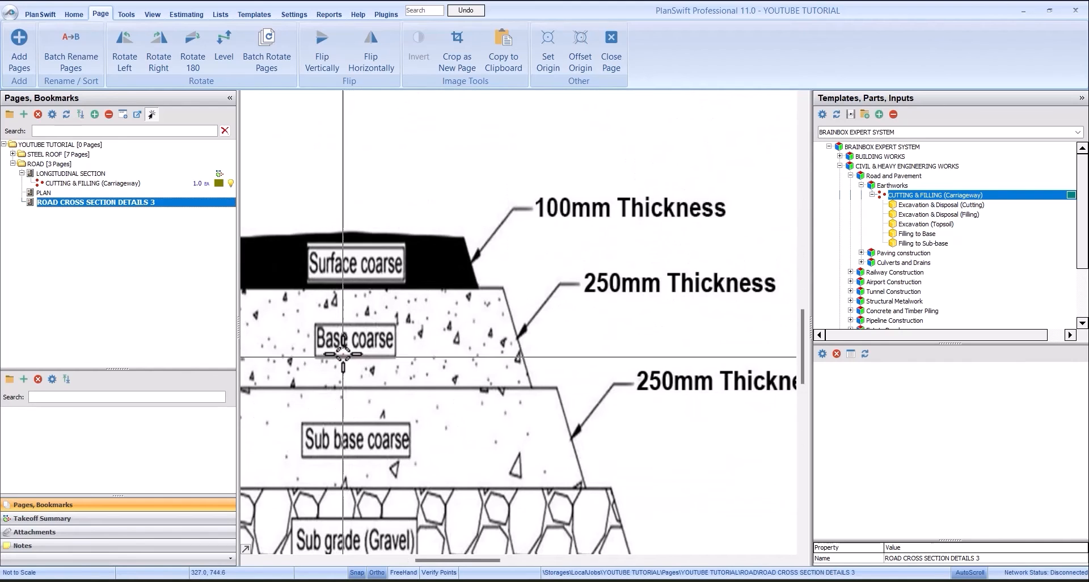
scroll(657, 272, "down", 1)
scroll(575, 278, "up", 3)
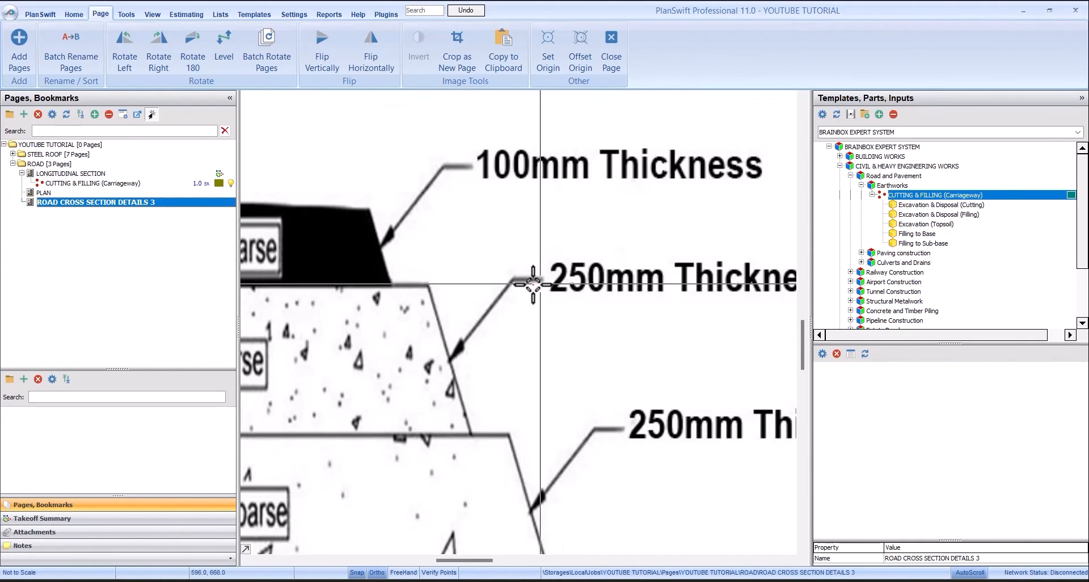
scroll(576, 278, "down", 5)
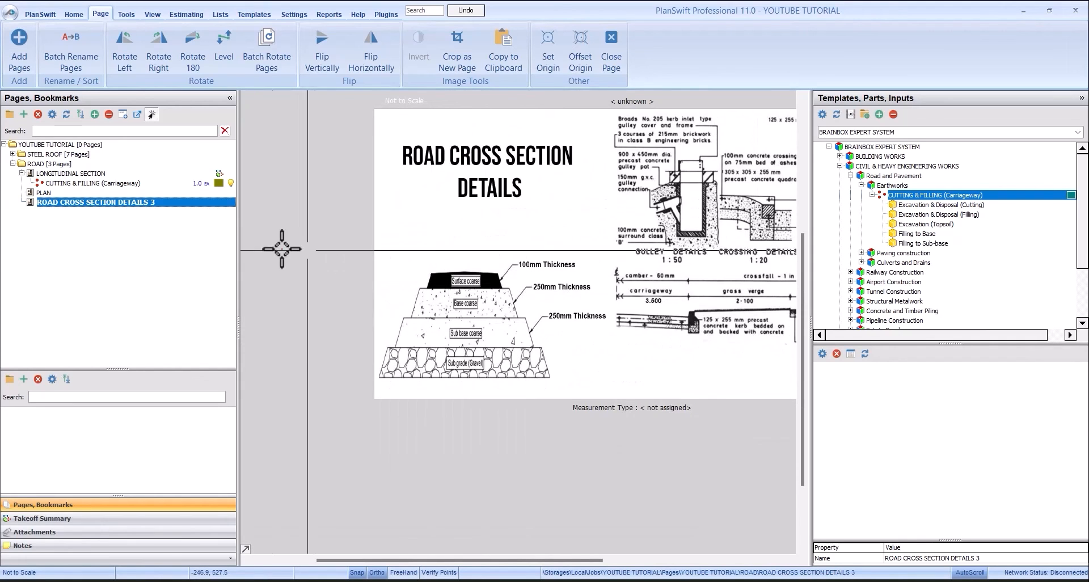
- Back on the longitudinal section, set the Filling to Base thickness to 0.25 M and apply it
left_click(80, 182)
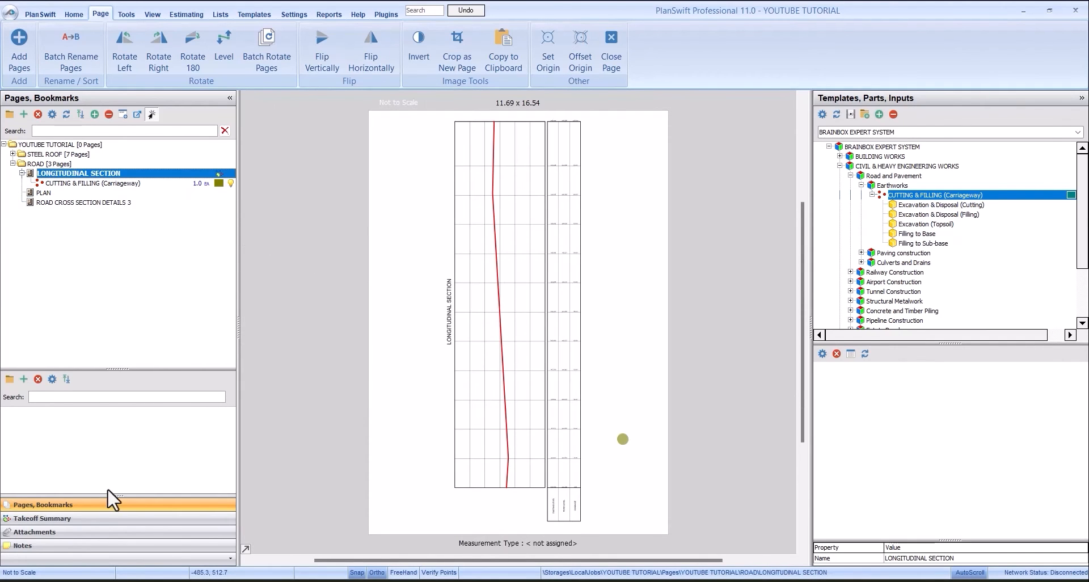
left_click(105, 518)
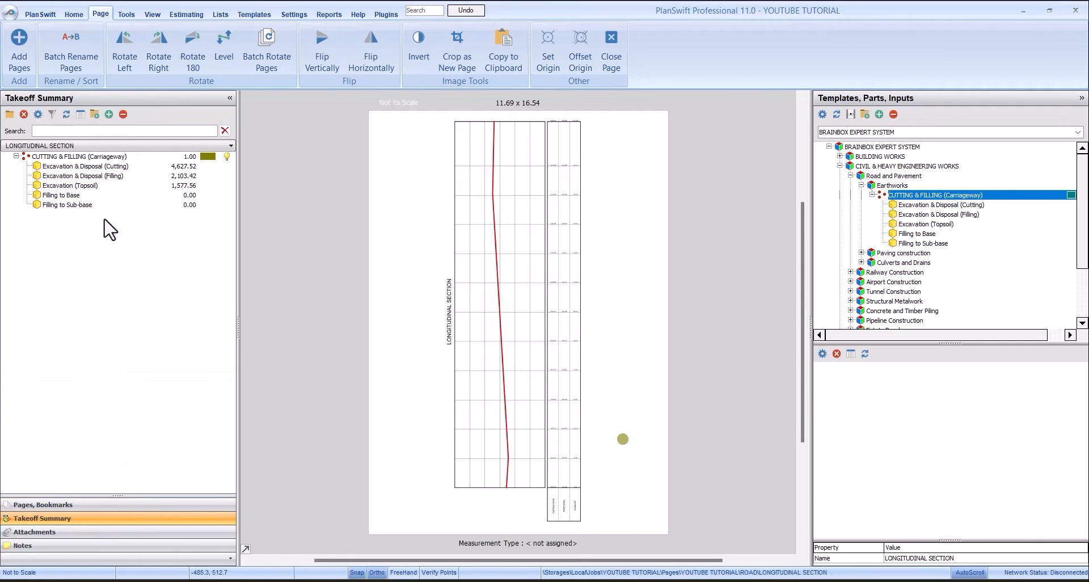
double_click(124, 194)
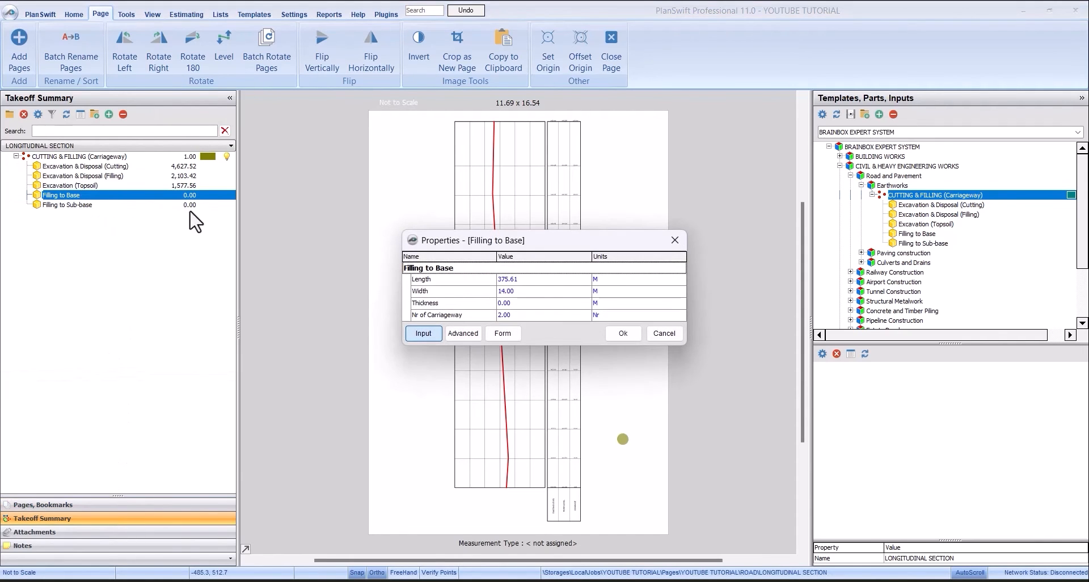
left_click(512, 336)
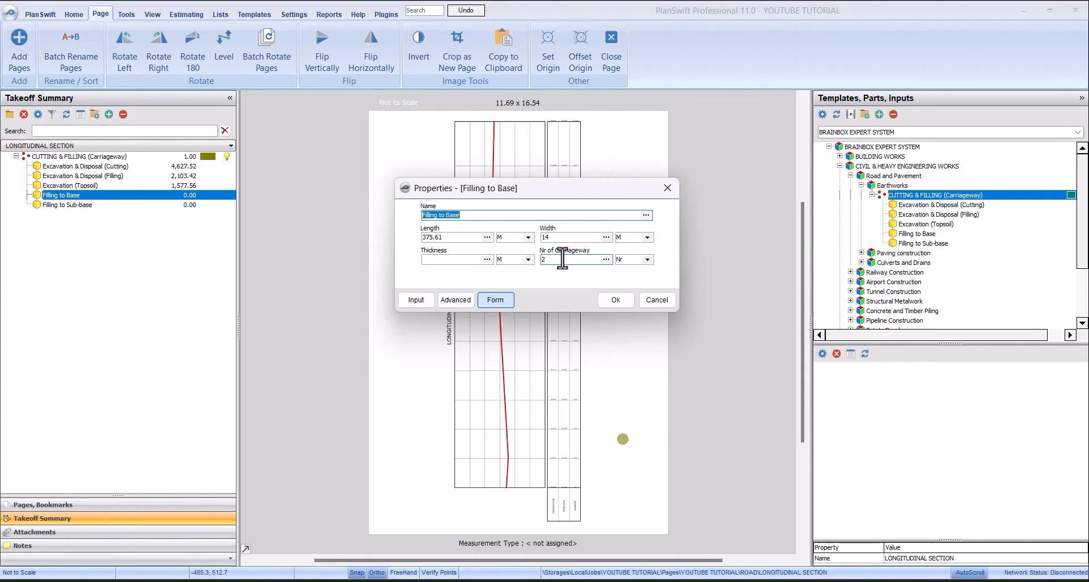
left_click(472, 263)
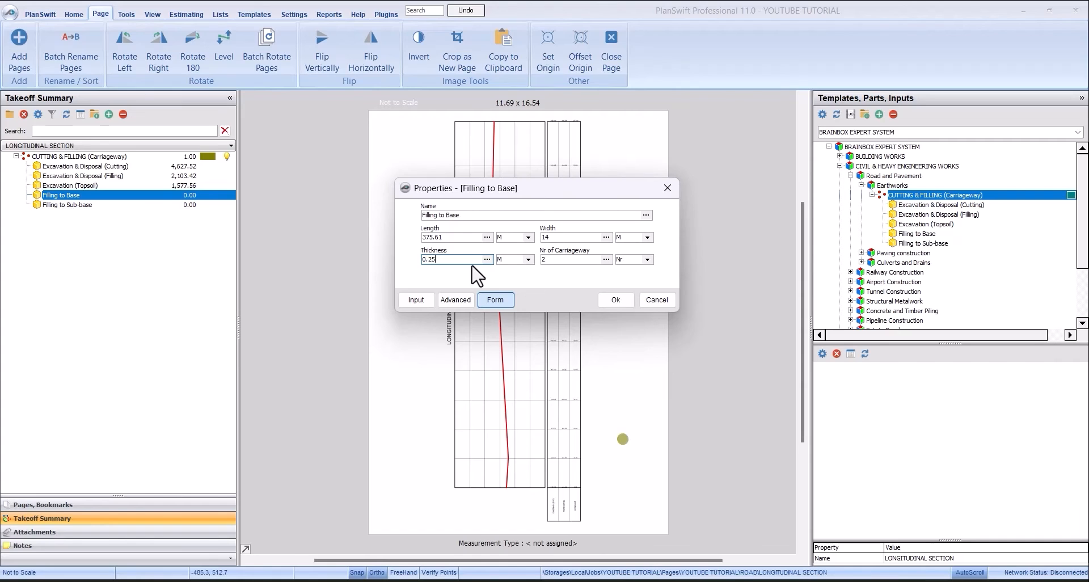
left_click(618, 301)
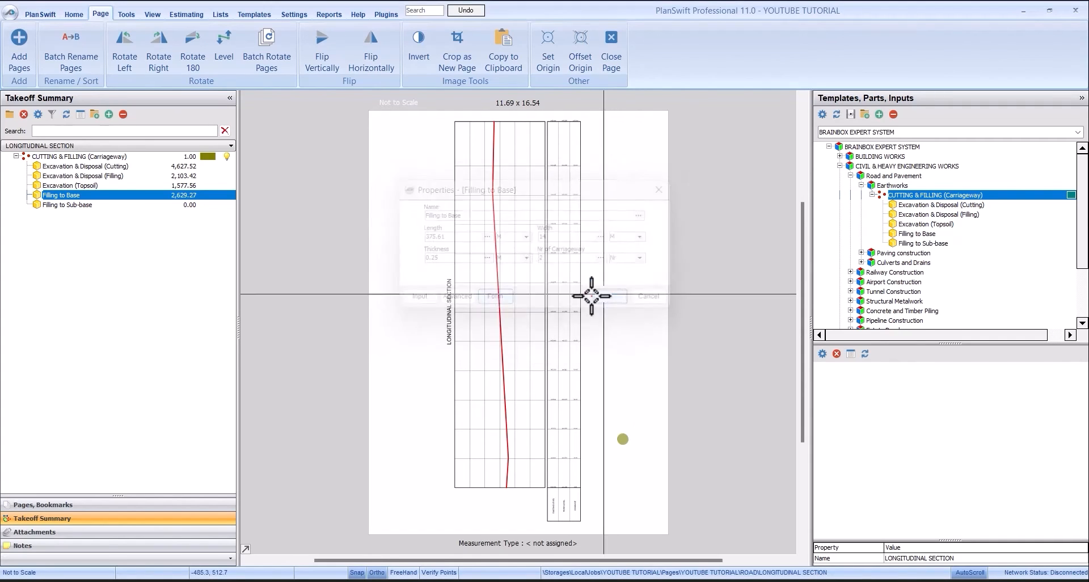
- Check the road cross section for the sub-base, set the Filling to Sub-base thickness to 0.25 M, and return to the takeoff summary
left_click(92, 207)
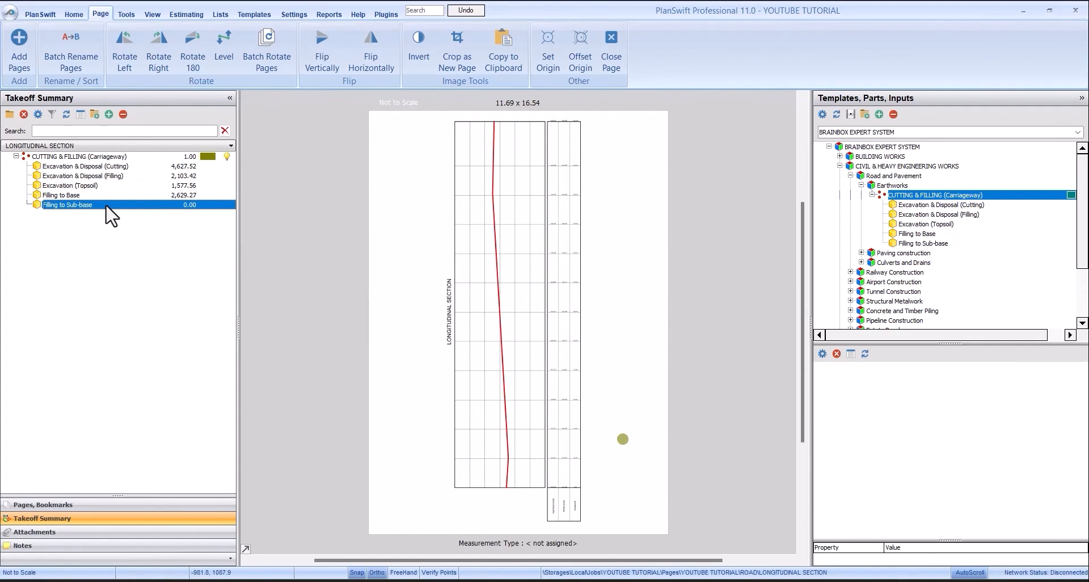
left_click(161, 506)
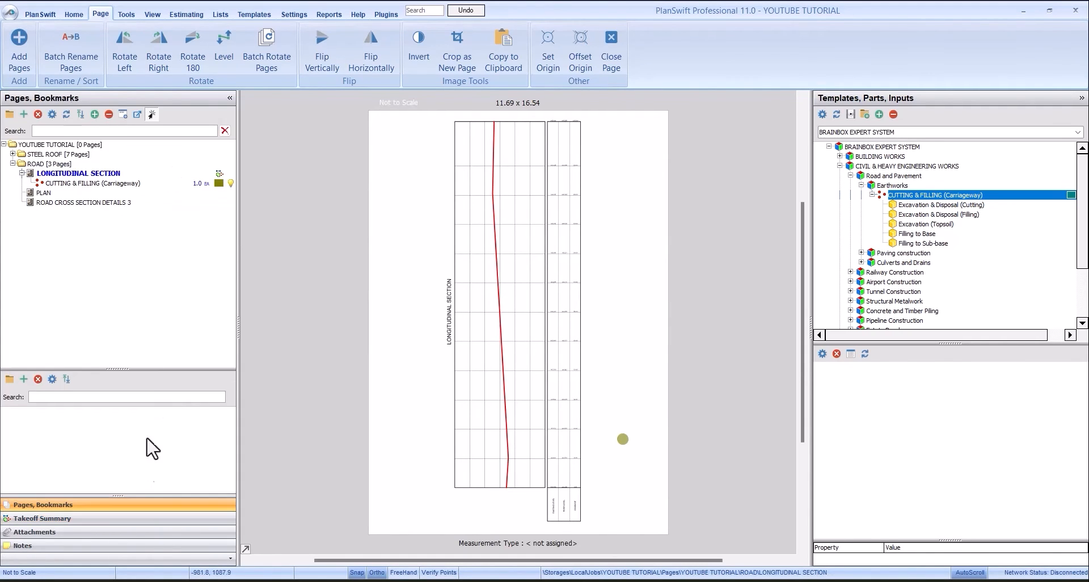
left_click(86, 203)
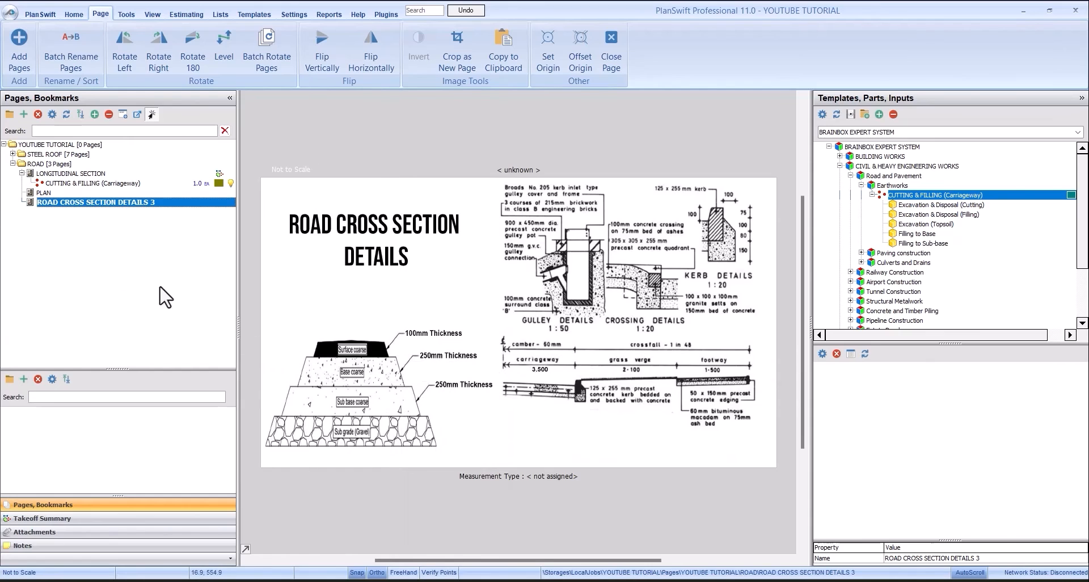
left_click(86, 184)
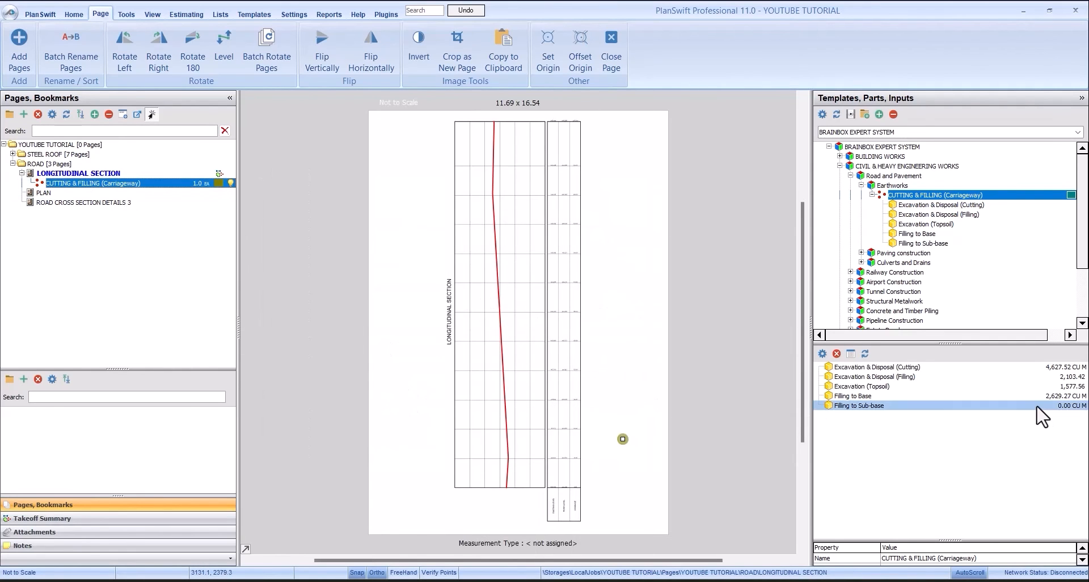
left_click(1037, 406)
double_click(1037, 406)
left_click(509, 332)
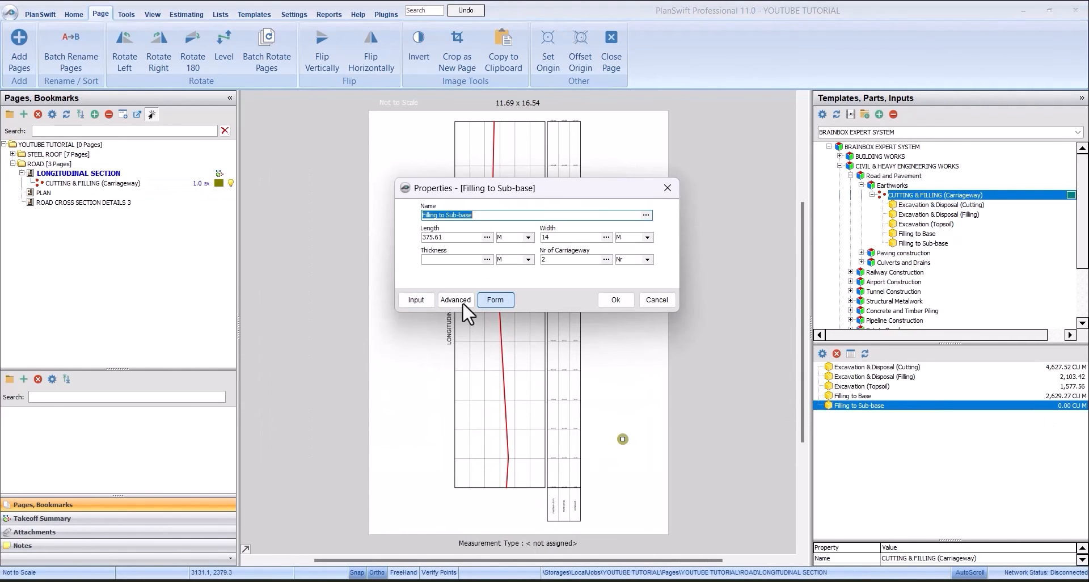
left_click(458, 260)
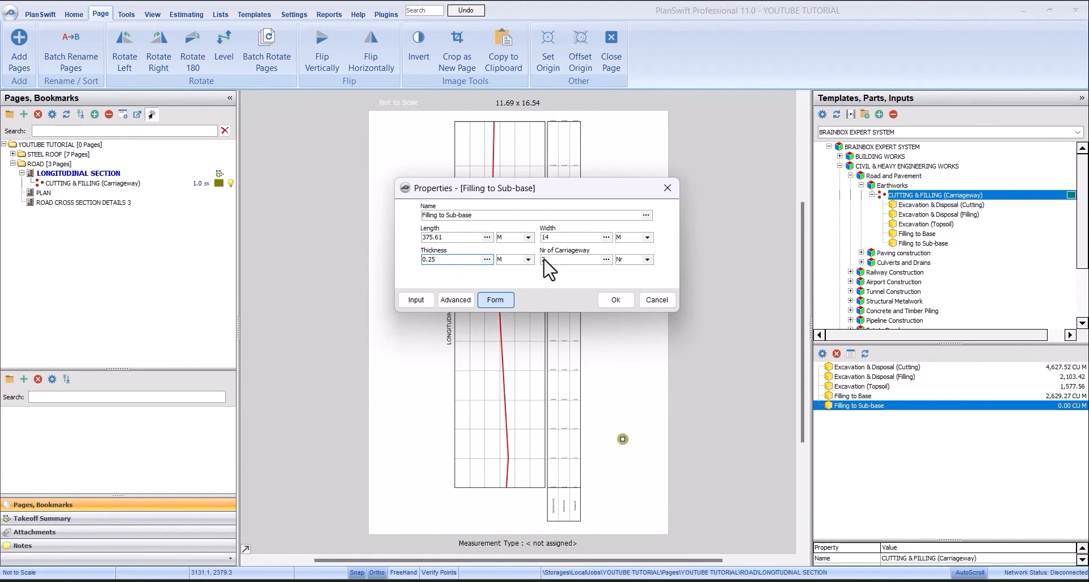
left_click(608, 300)
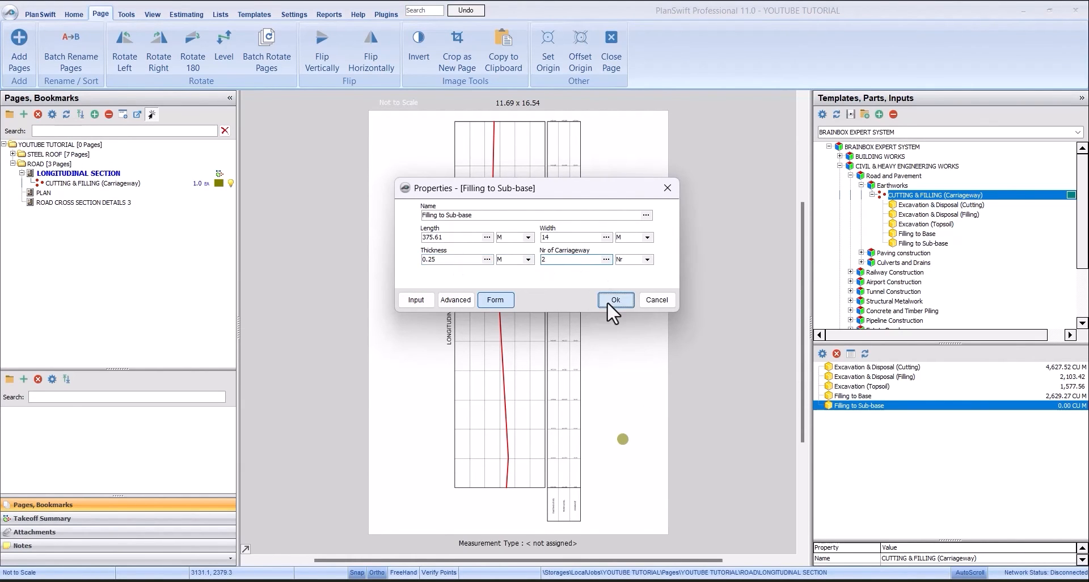
left_click(101, 519)
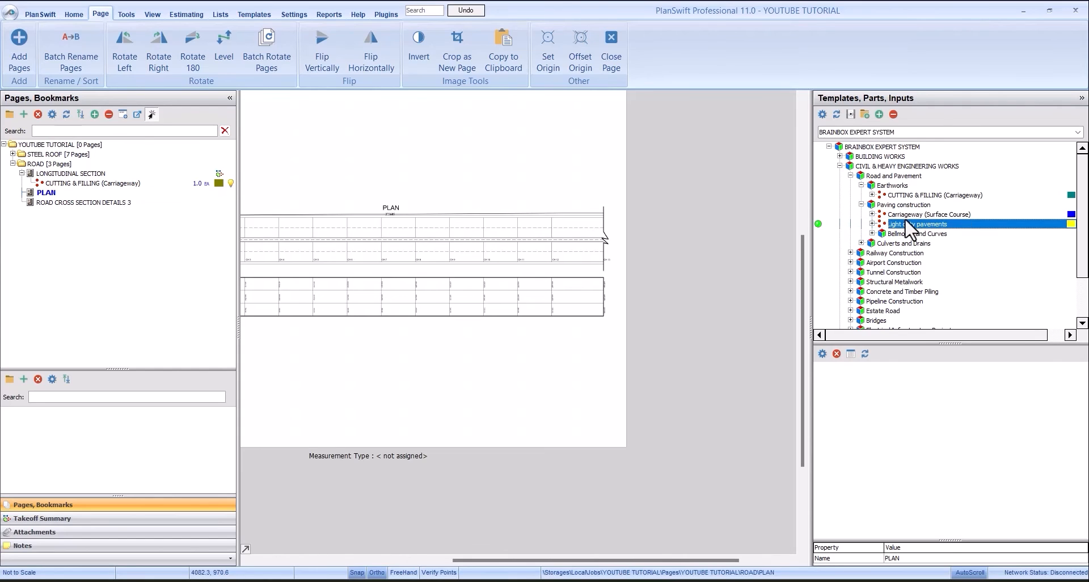
- Compare the Paving construction templates for surface course, light duty pavements and bellmouths with the road layout on the PLAN page
left_click(894, 207)
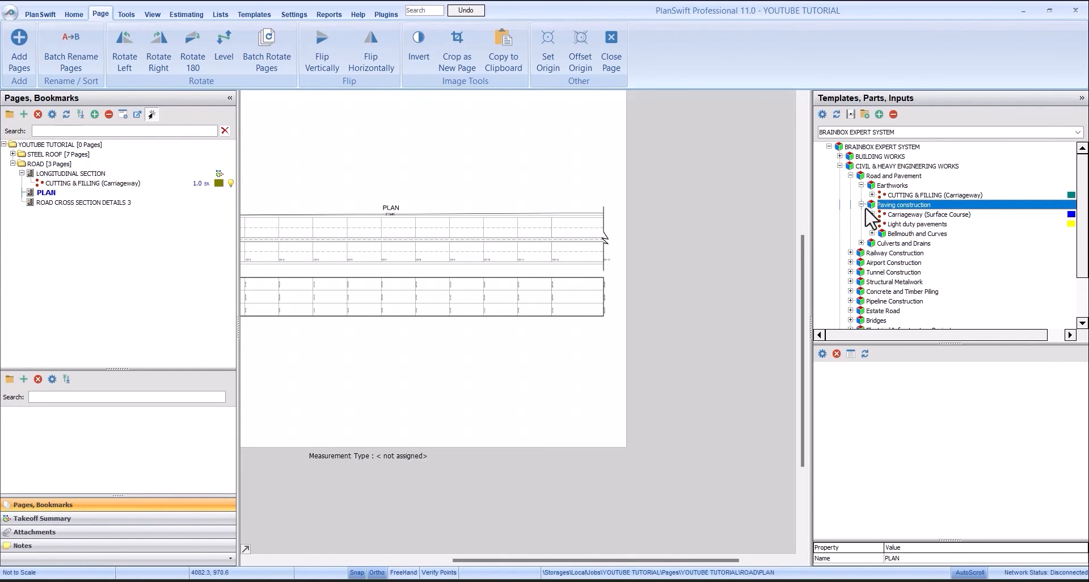
left_click(941, 214)
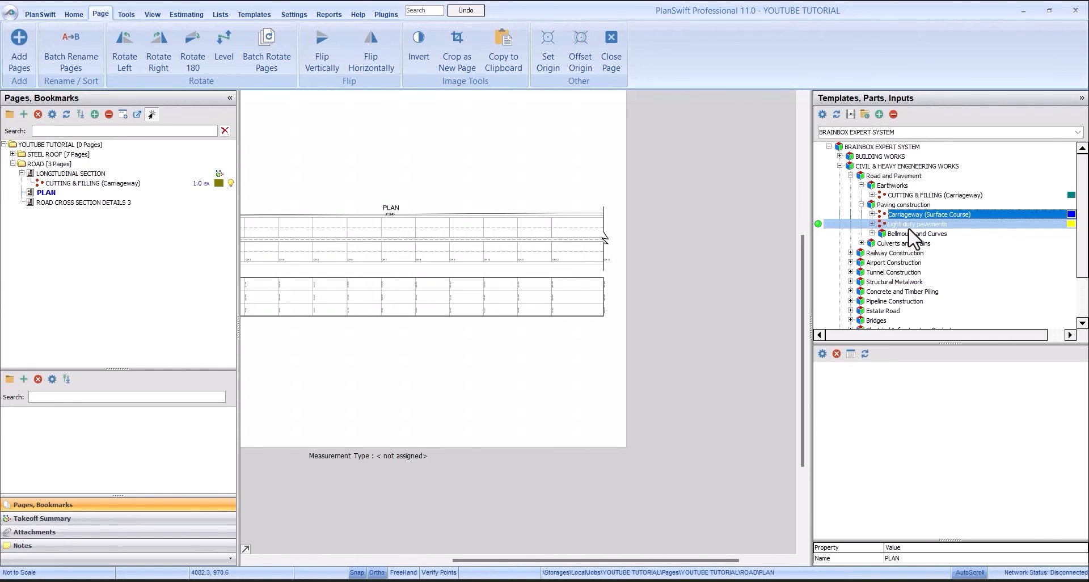
left_click(911, 226)
left_click(914, 233)
scroll(529, 222, "up", 2)
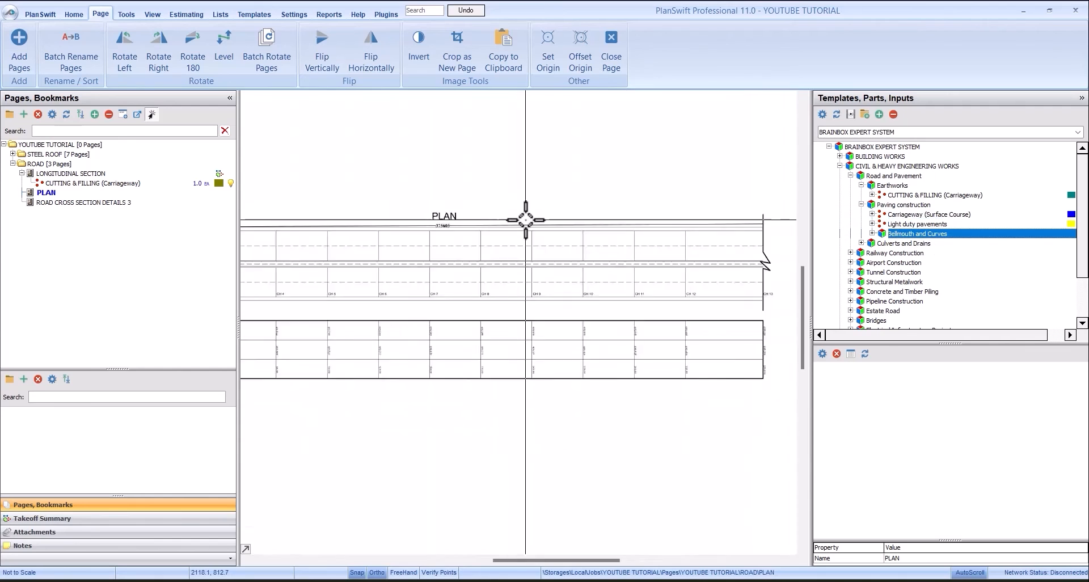
scroll(599, 225, "down", 2)
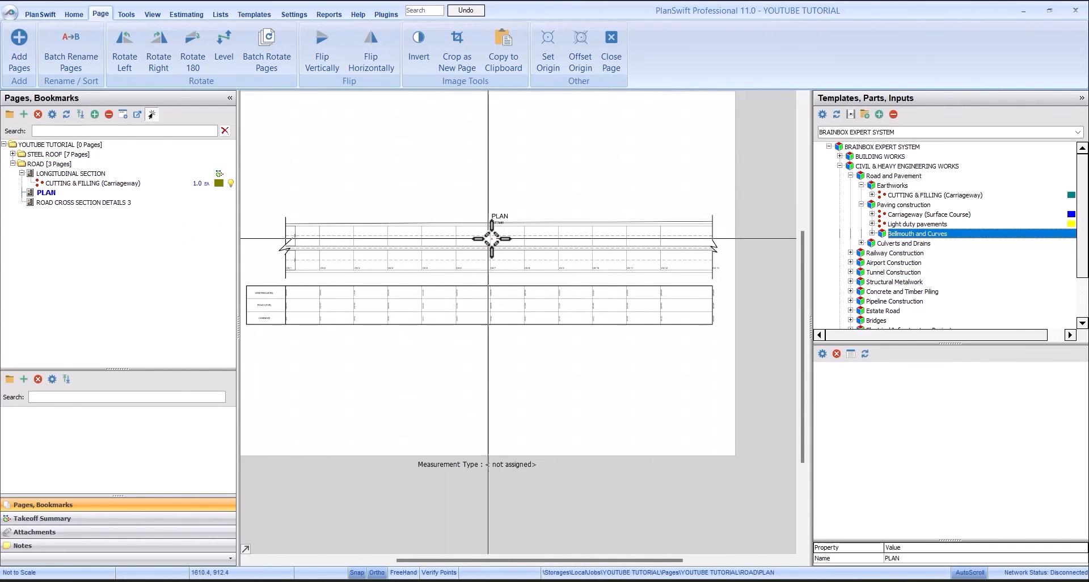
scroll(494, 241, "up", 2)
scroll(433, 214, "down", 2)
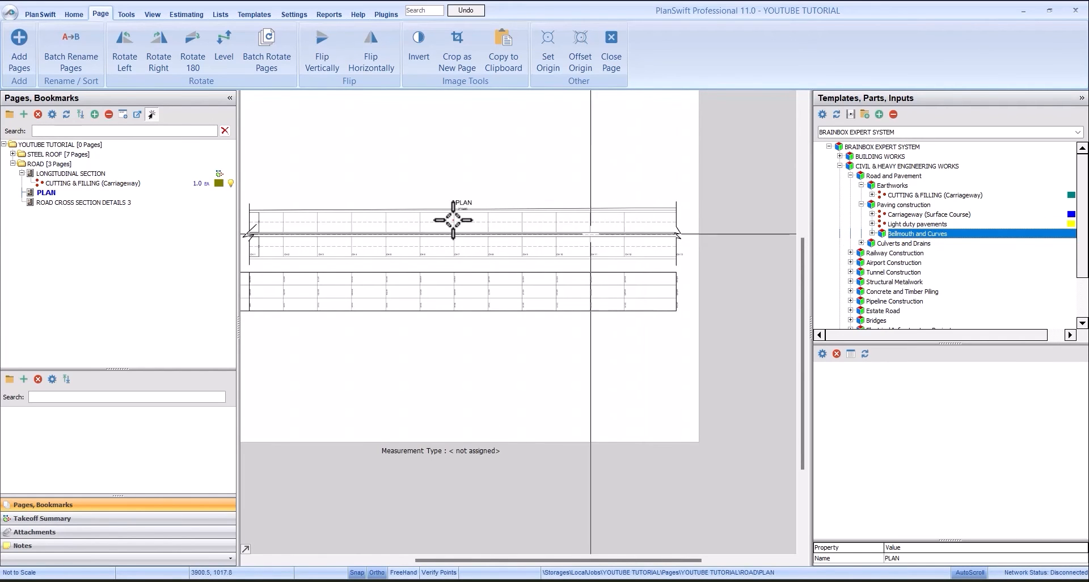
scroll(378, 210, "up", 1)
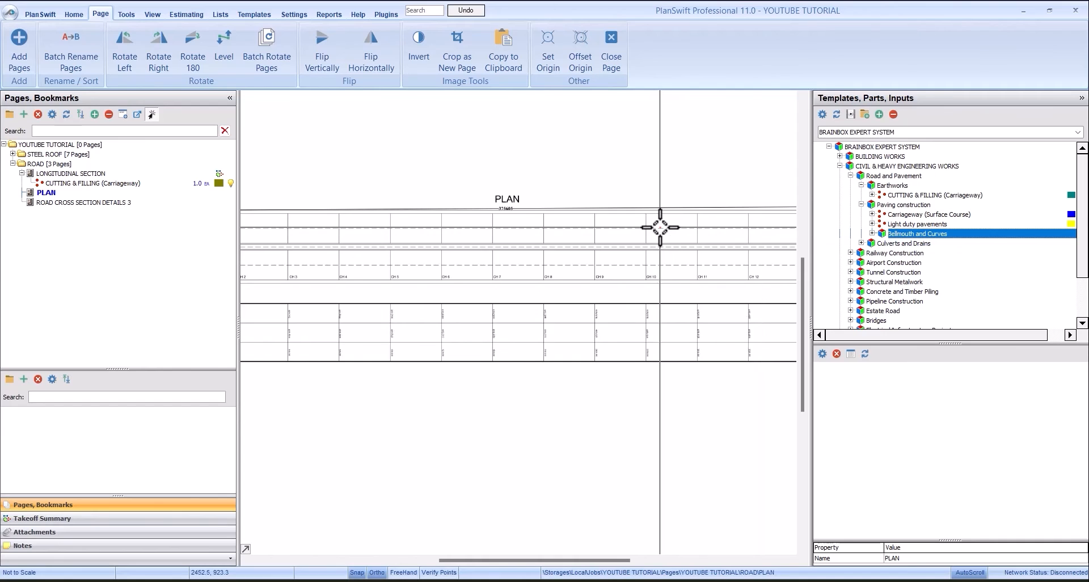
scroll(661, 227, "down", 3)
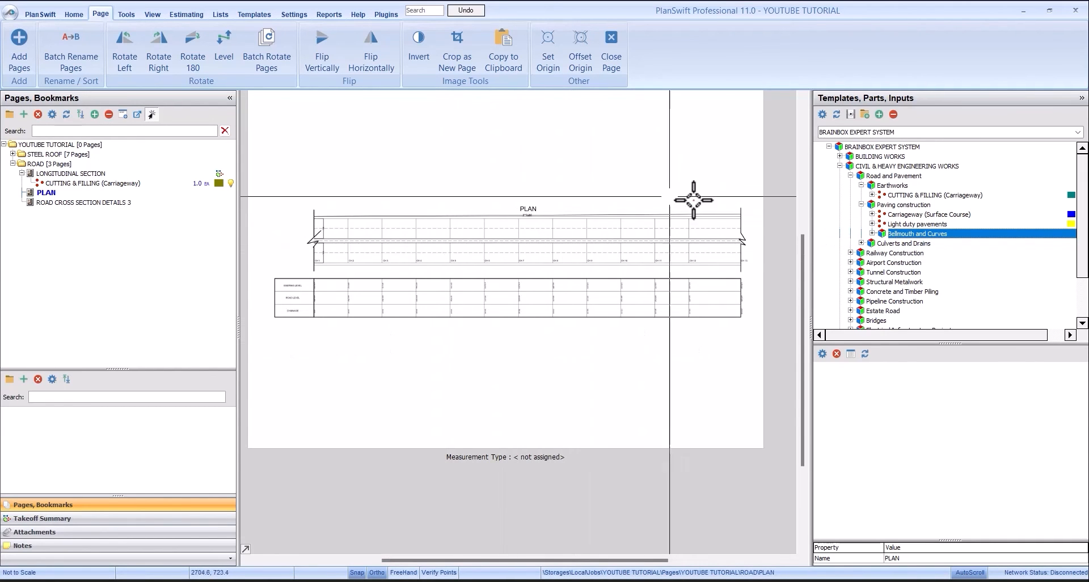
- Examine the parts of the Carriageway (Surface Course) template and read the overall road length on the plan
left_click(907, 213)
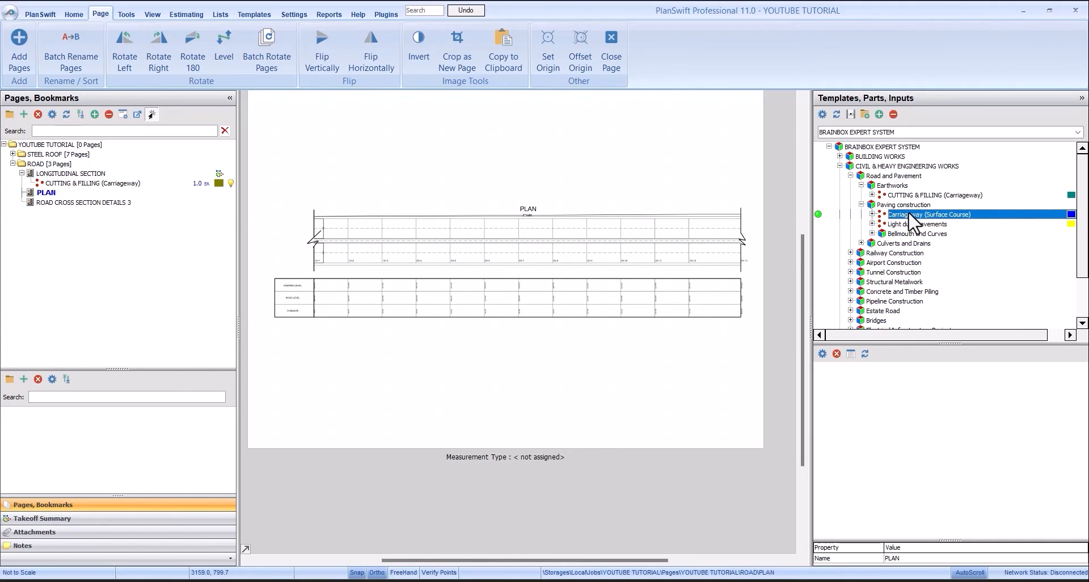
left_click(872, 215)
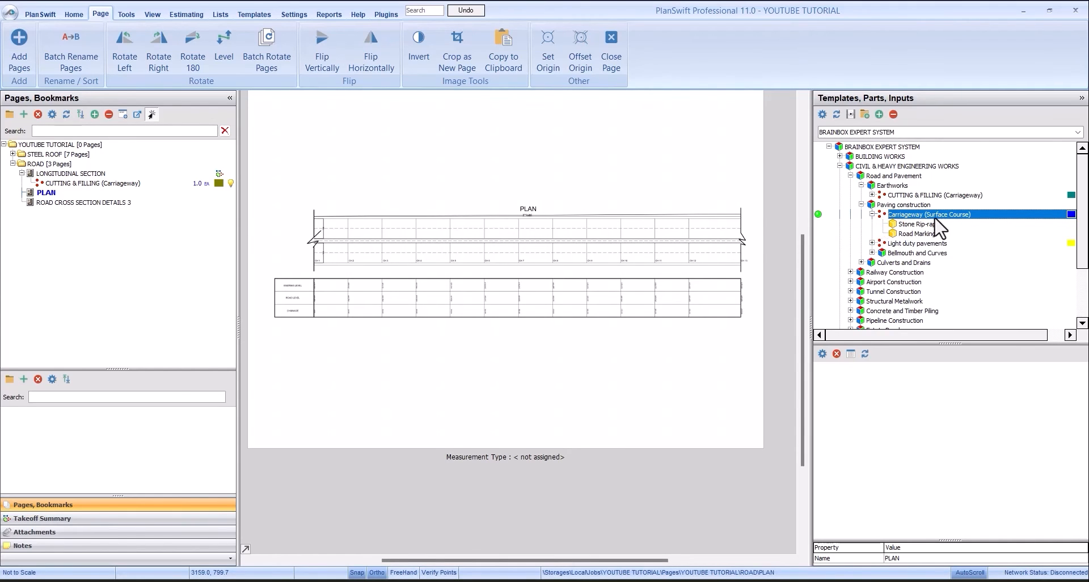
left_click_drag(913, 223, 931, 236)
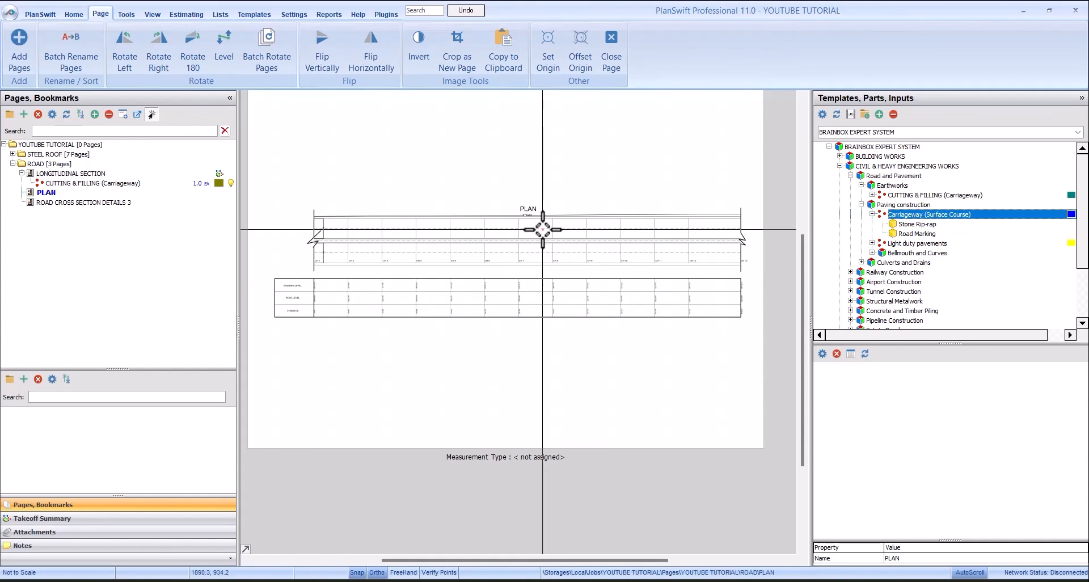
scroll(542, 229, "up", 1)
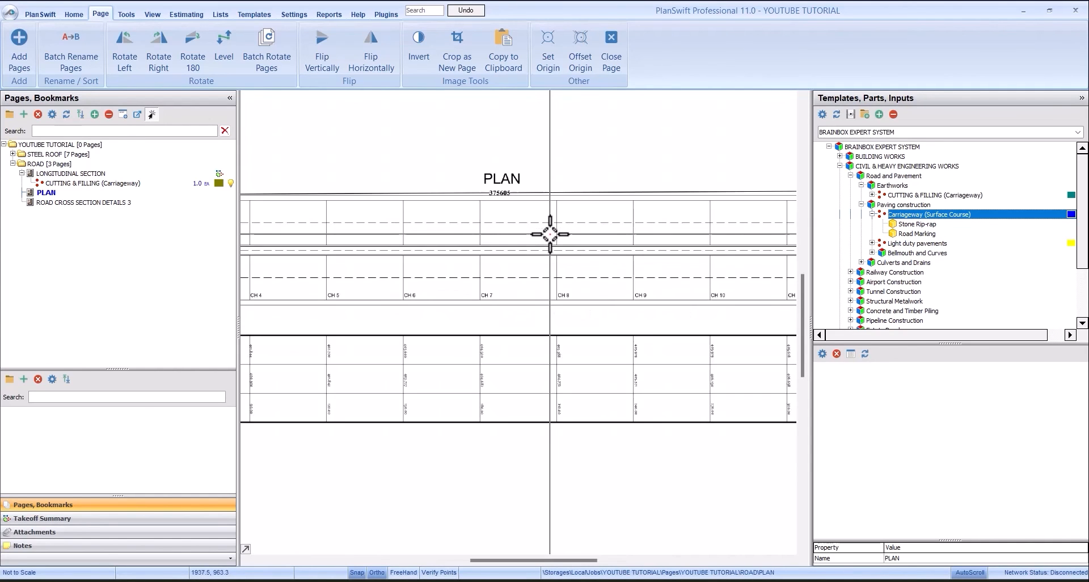
scroll(514, 212, "up", 1)
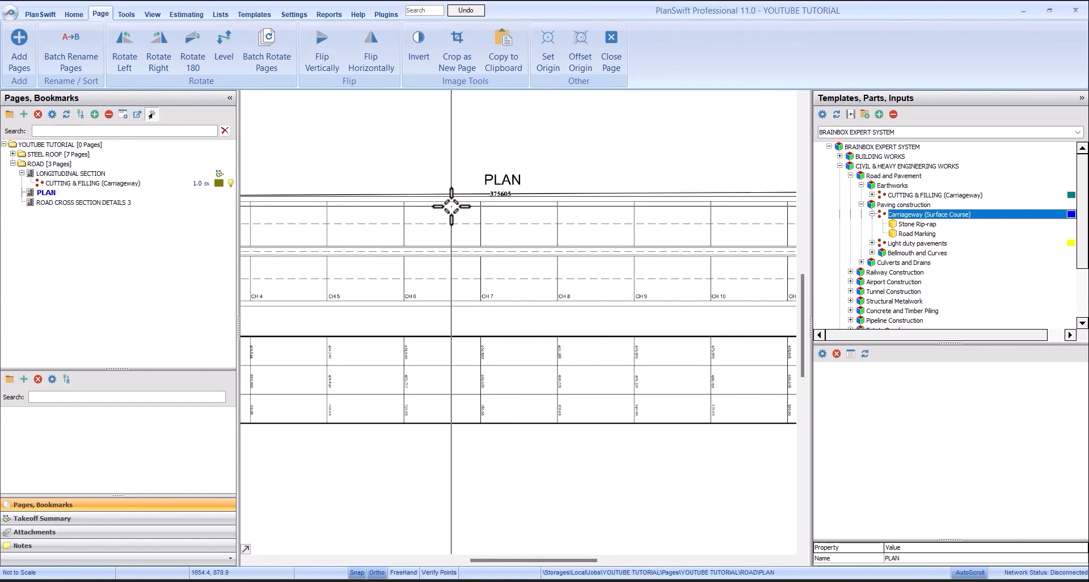
scroll(452, 206, "down", 1)
- Start a Carriageway (Surface Course) takeoff with length 375.605 M, width 7 M and 2 carriageways
left_click(906, 216)
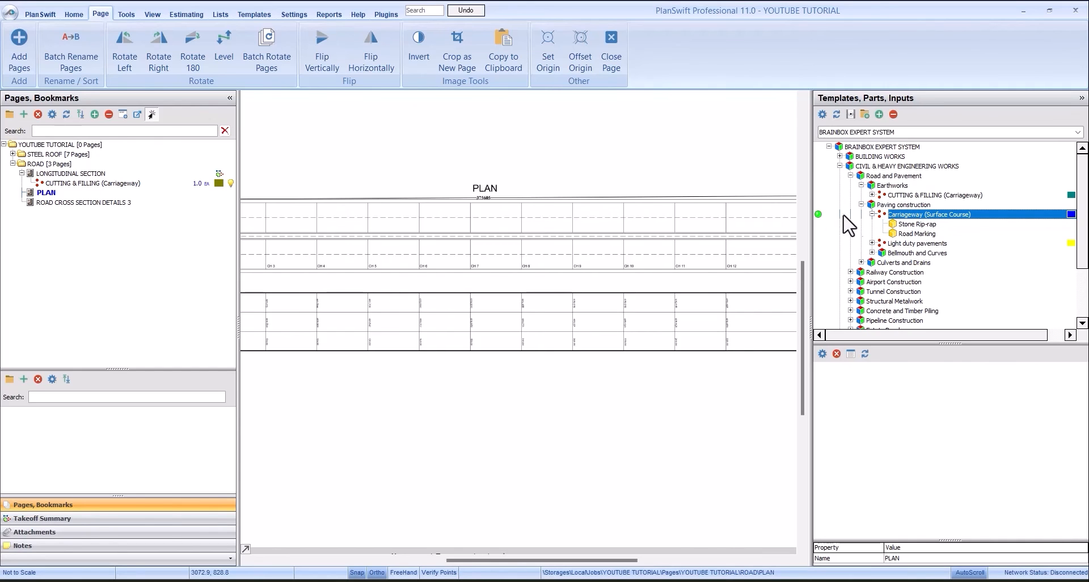
left_click(817, 216)
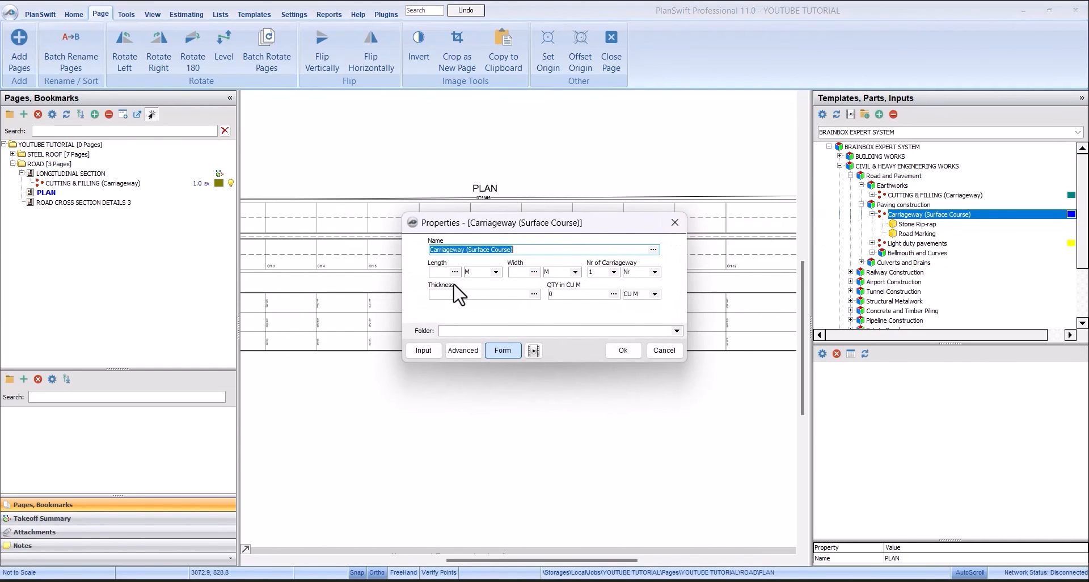
left_click(439, 275)
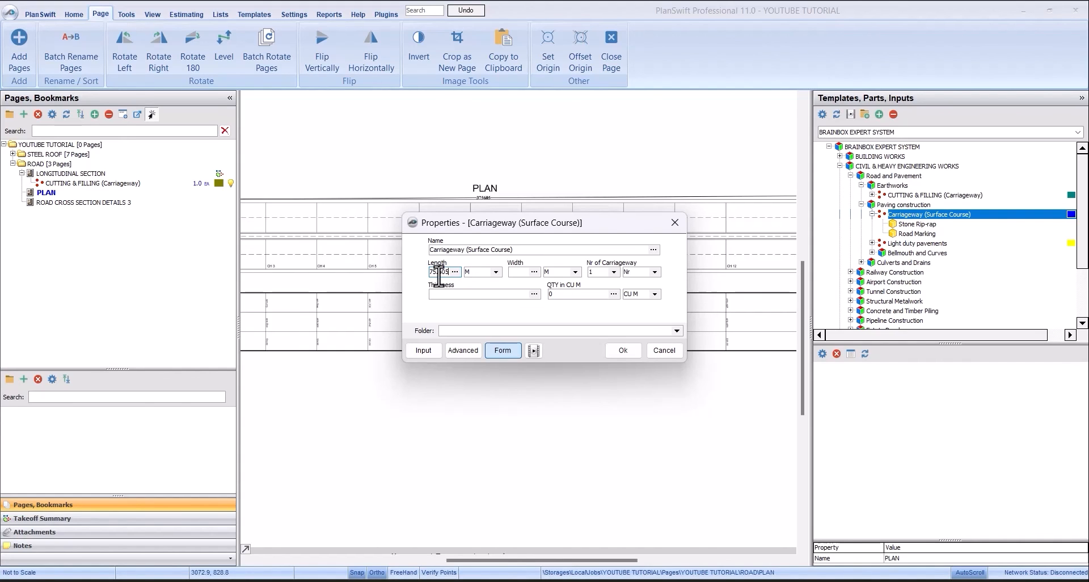
left_click(513, 273)
type("7")
left_click(613, 272)
left_click(613, 289)
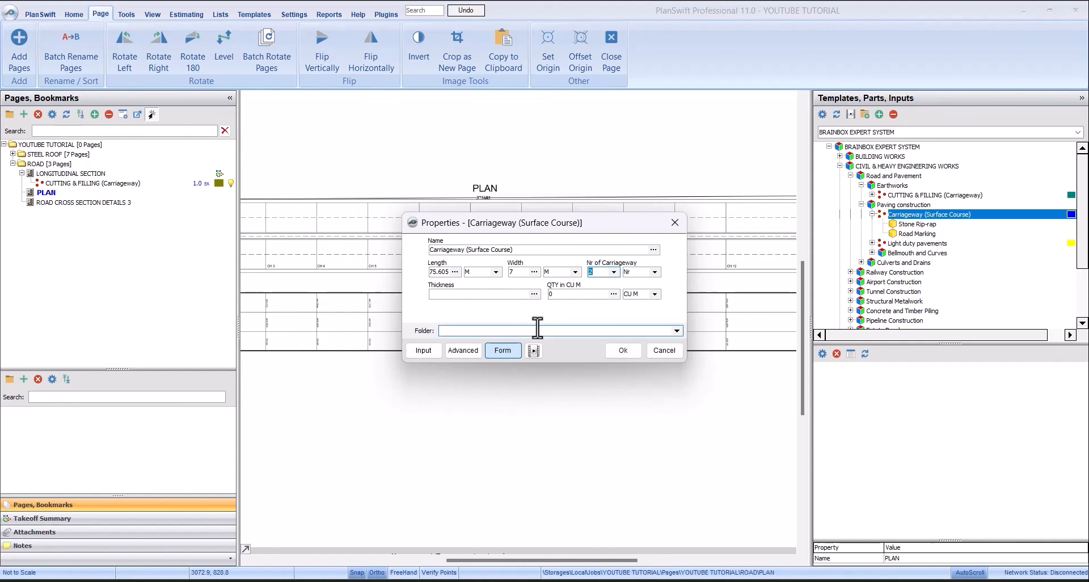
- Set the surface course thickness to 0.10, accept the properties, and place a single takeoff point above the road plan
left_click(508, 295)
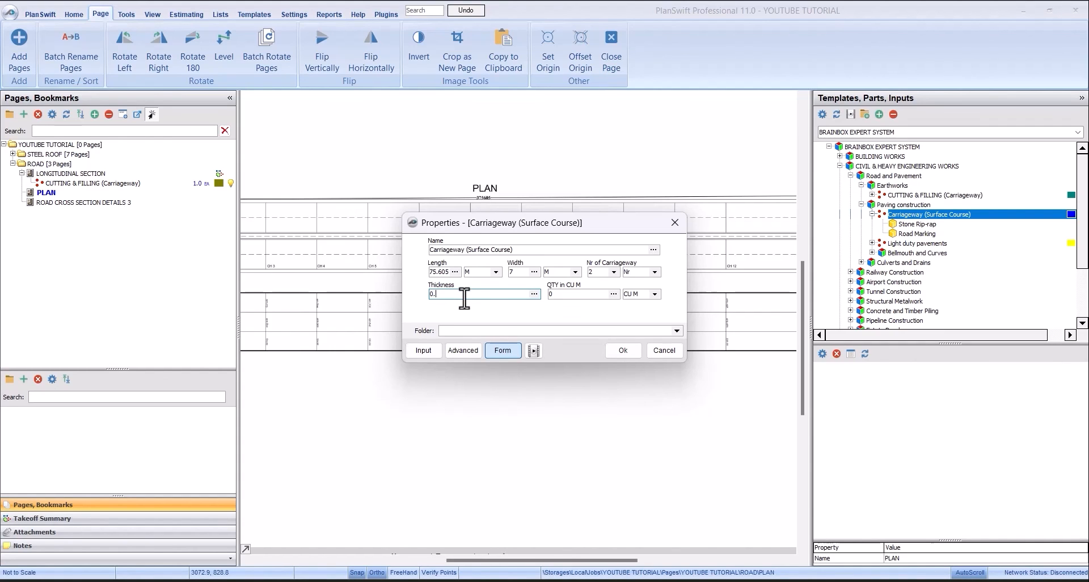
left_click(611, 348)
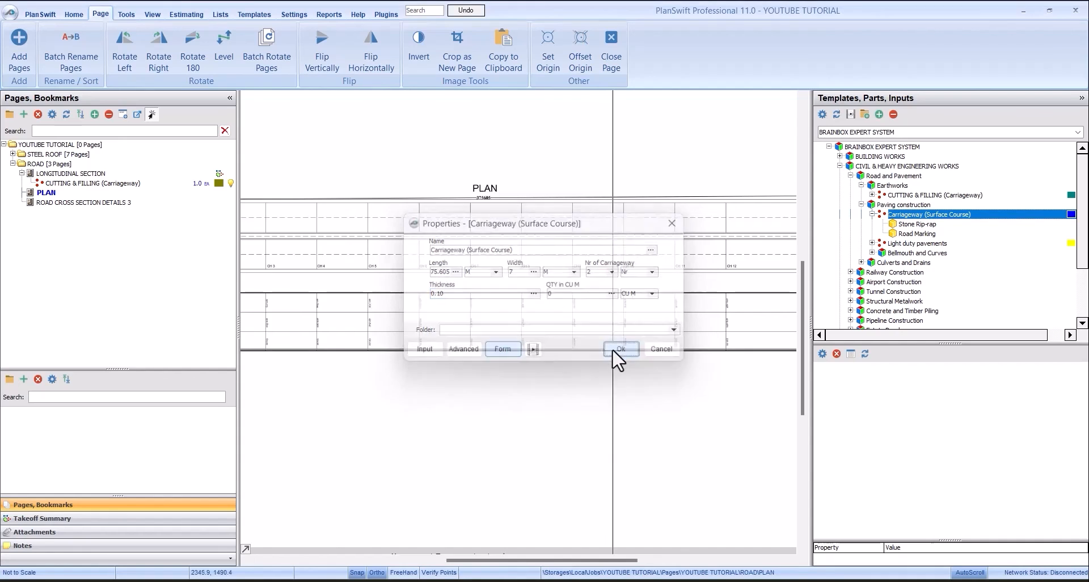
left_click(429, 181)
right_click(464, 176)
left_click(492, 203)
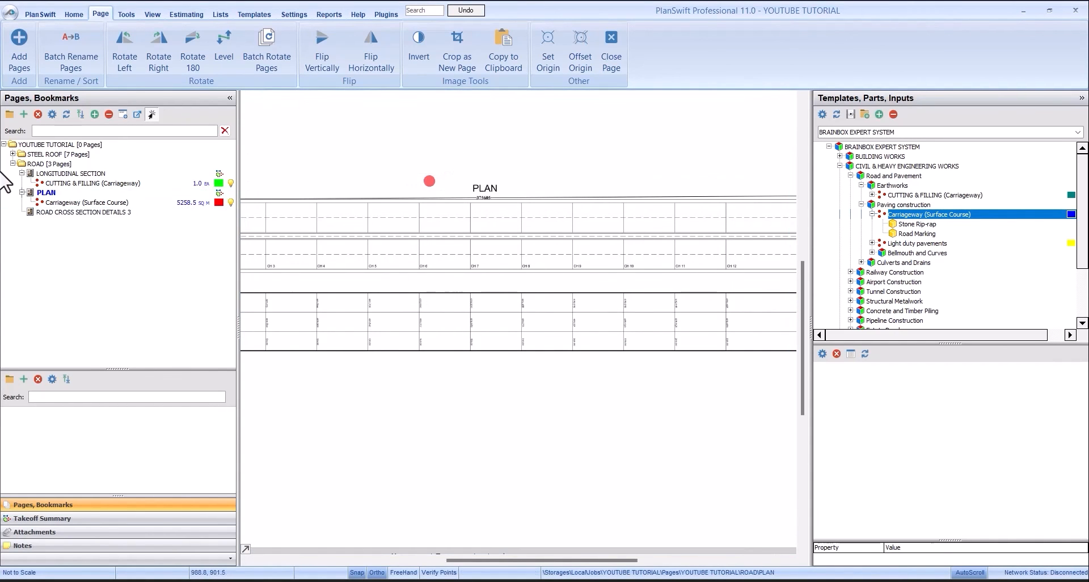
- Check the surface course thickness on the ROAD CROSS SECTION DETAILS 3 page
left_click(124, 204)
left_click(123, 213)
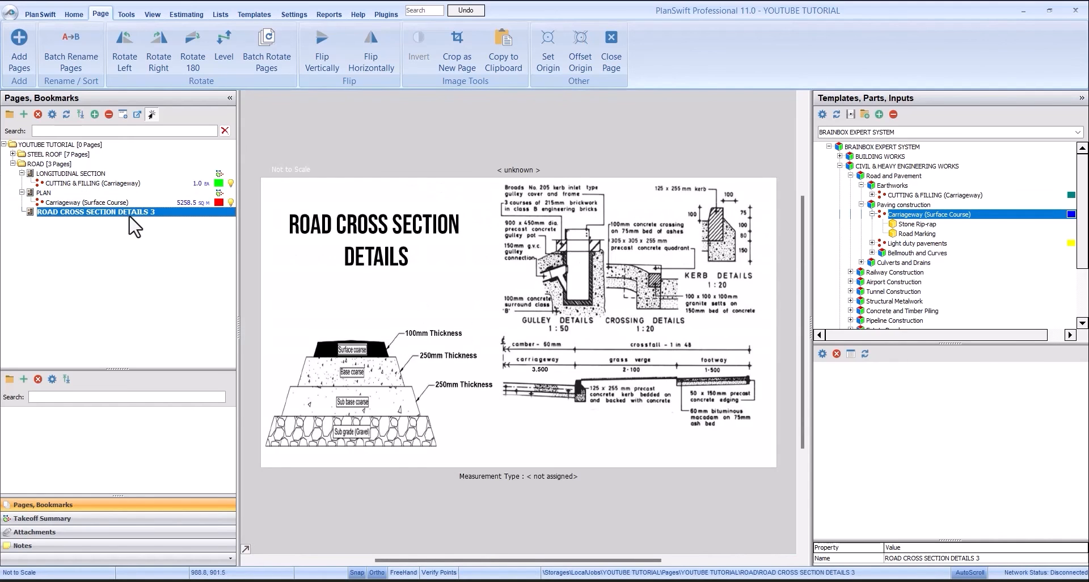
scroll(373, 352, "up", 3)
scroll(373, 352, "up", 2)
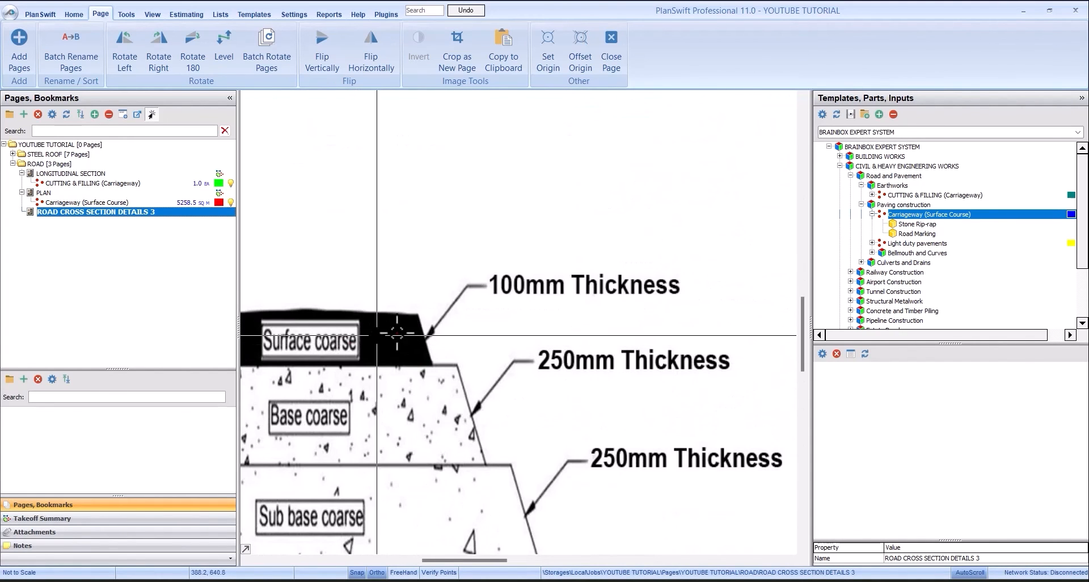
scroll(584, 284, "down", 2)
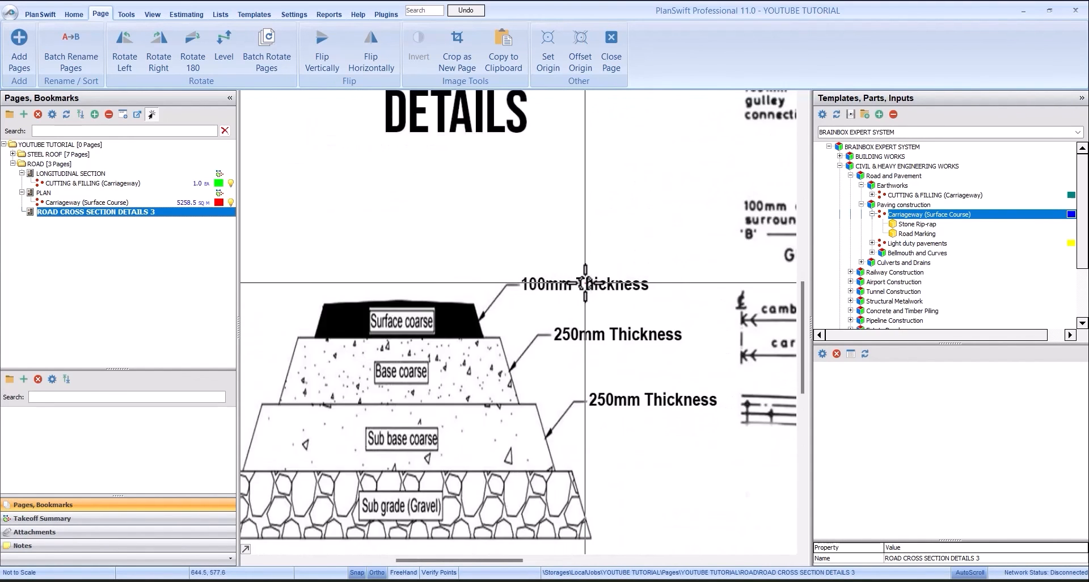
- Return to the PLAN page and open the properties of the recorded Carriageway (Surface Course) takeoff for review
left_click(78, 192)
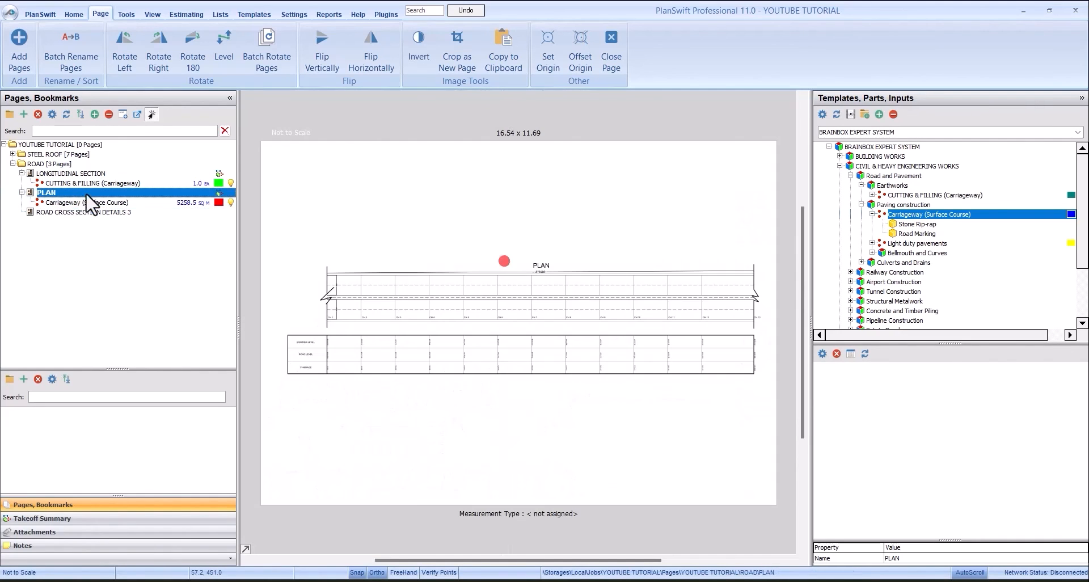
left_click(75, 202)
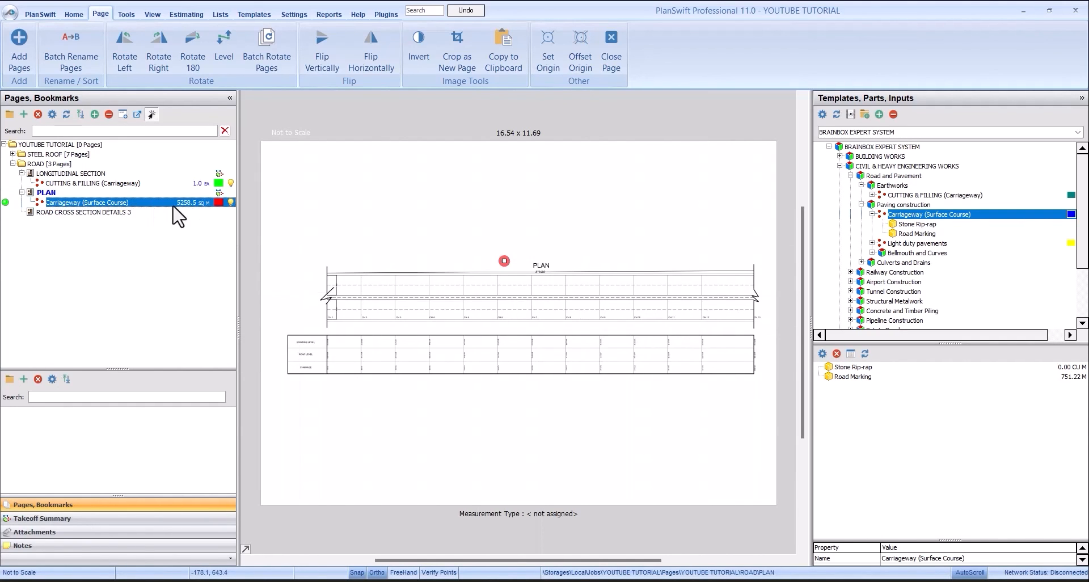
double_click(162, 213)
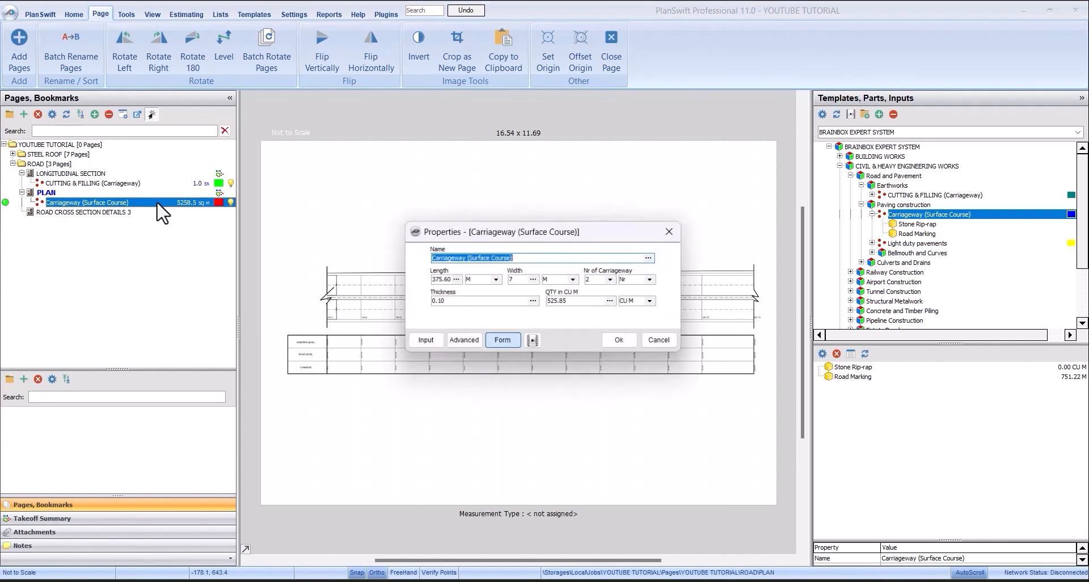
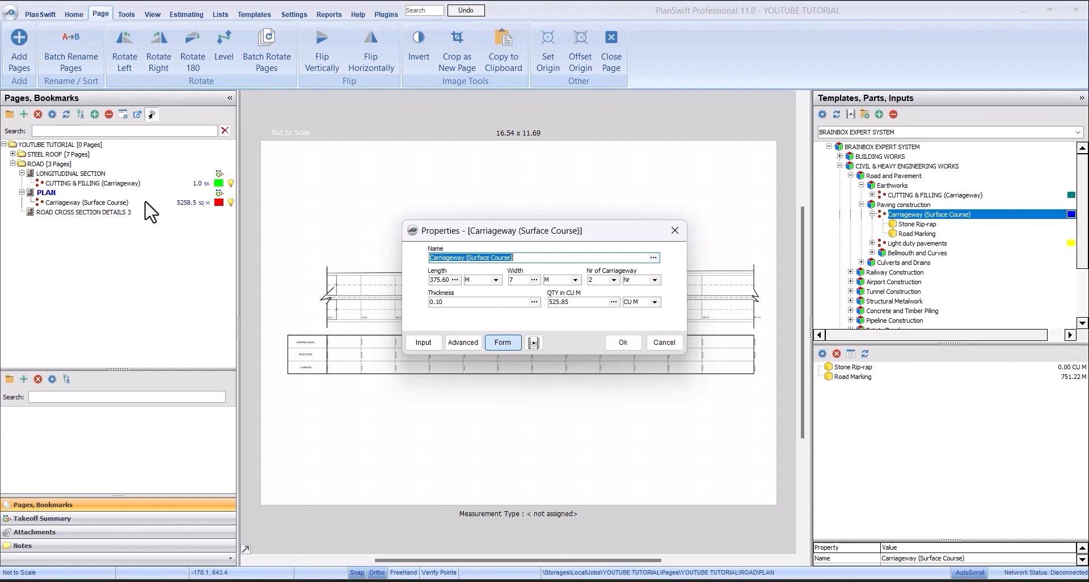
- Close the Carriageway (Surface Course) properties and view the parts of the Light duty pavements template under Paving construction
left_click(621, 349)
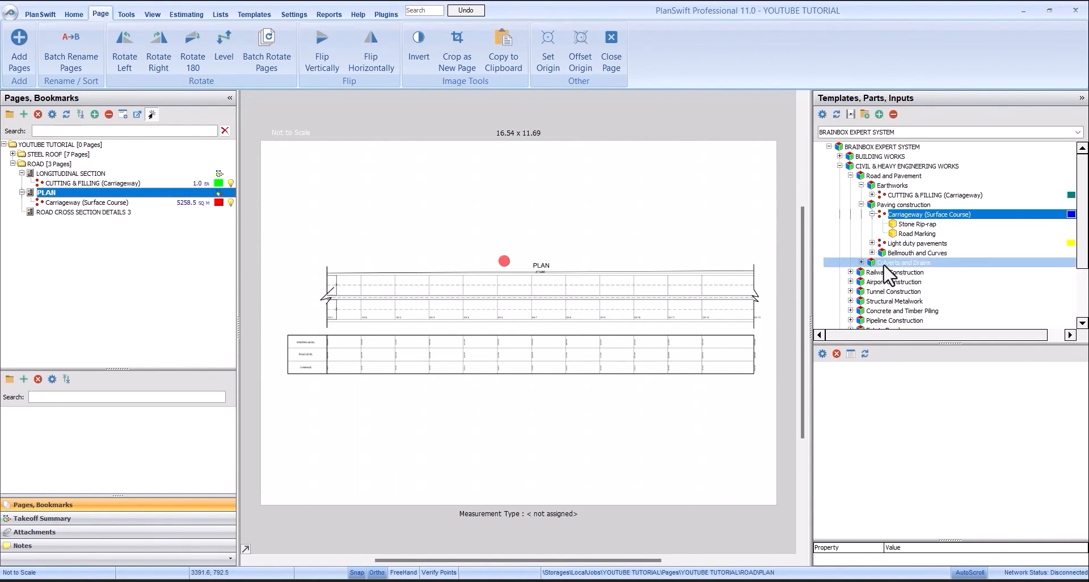
left_click(908, 217)
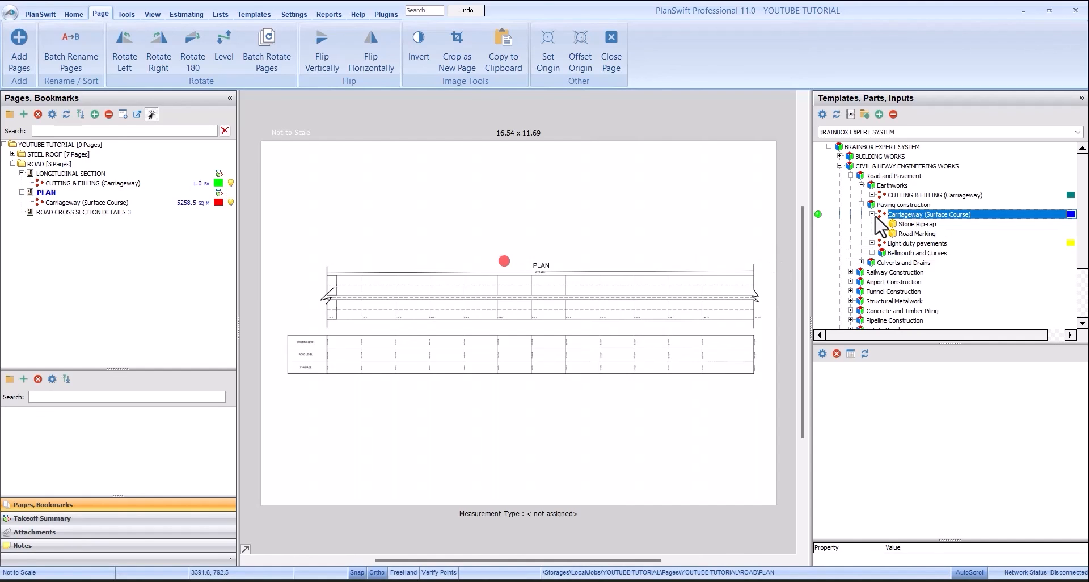
left_click(872, 214)
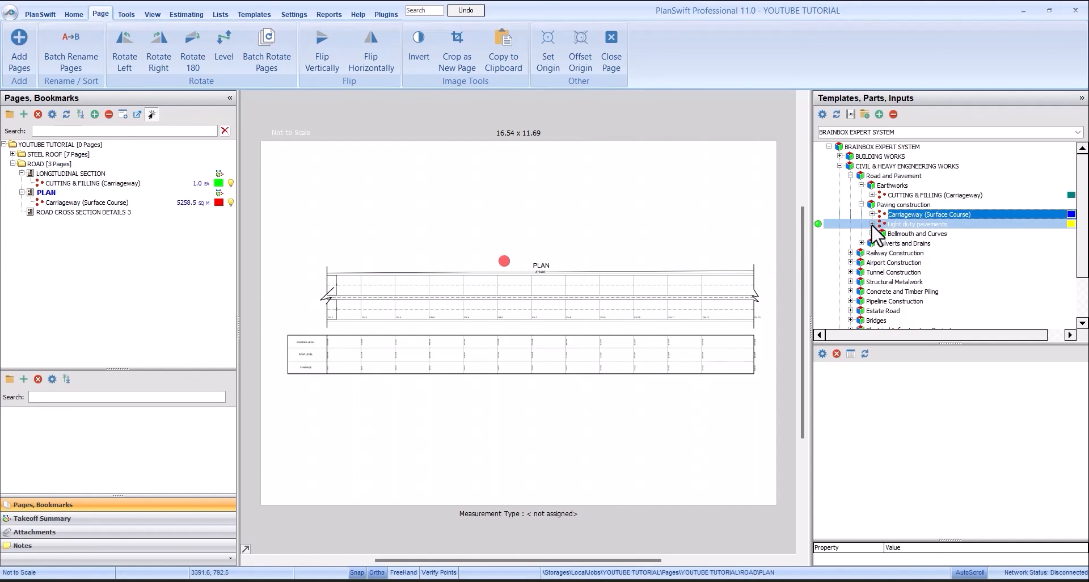
left_click(873, 225)
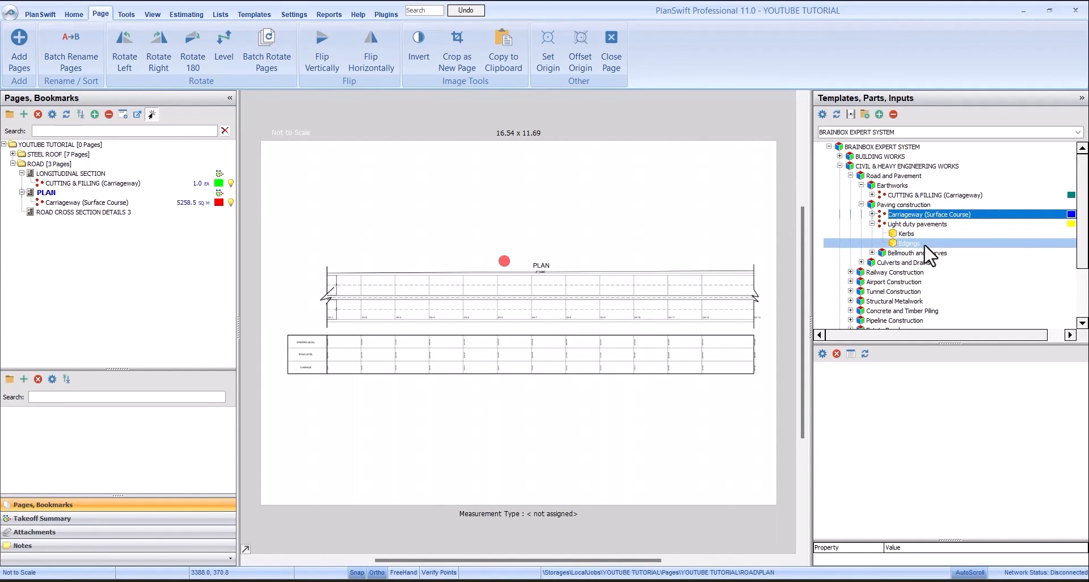
left_click(865, 225)
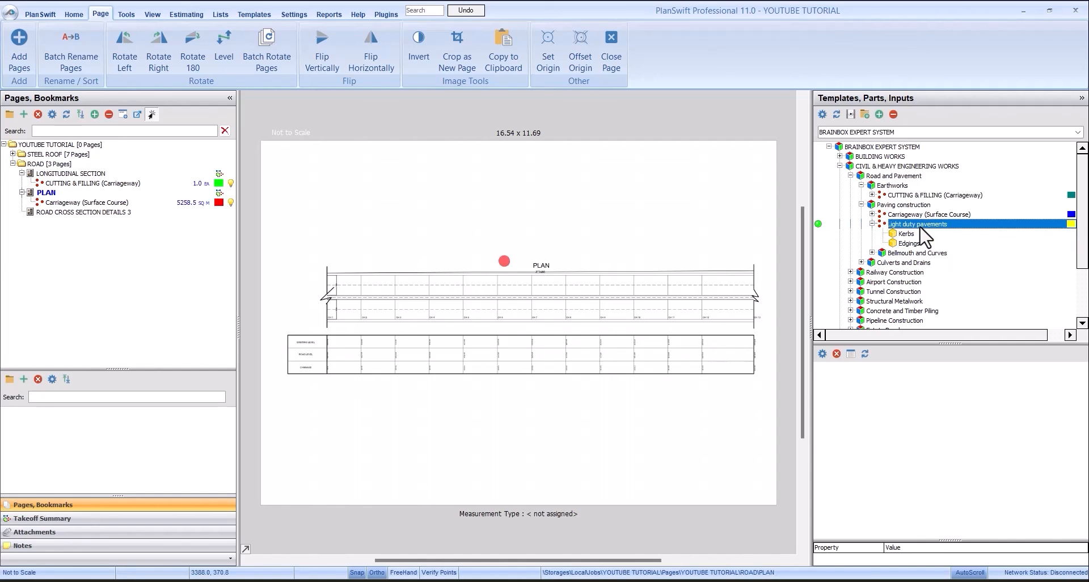
- Check the grass verge and footway widths on the ROAD CROSS SECTION DETAILS 3 page
left_click(85, 213)
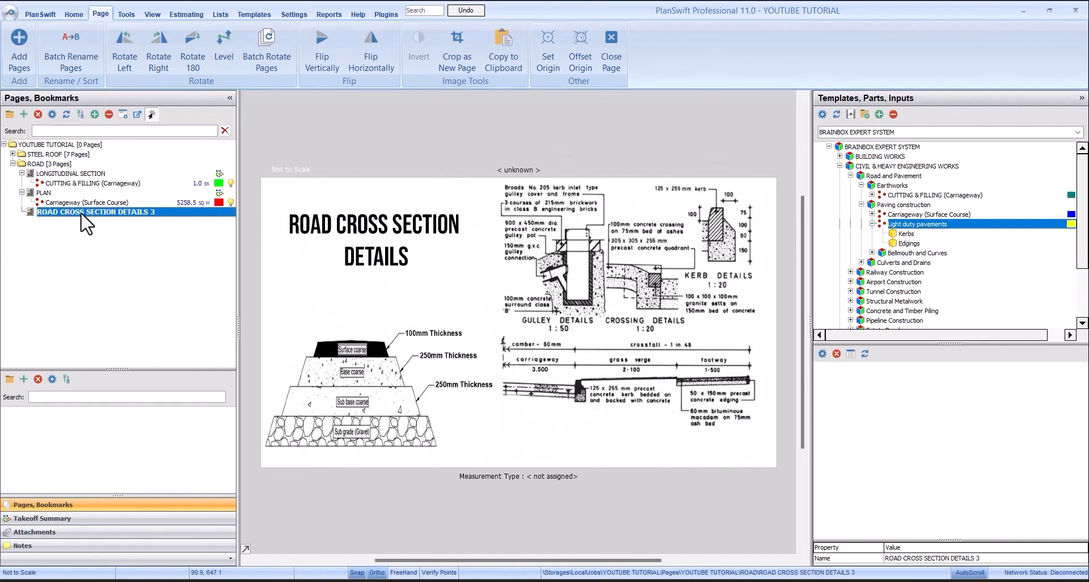
scroll(532, 392, "up", 3)
scroll(729, 365, "down", 3)
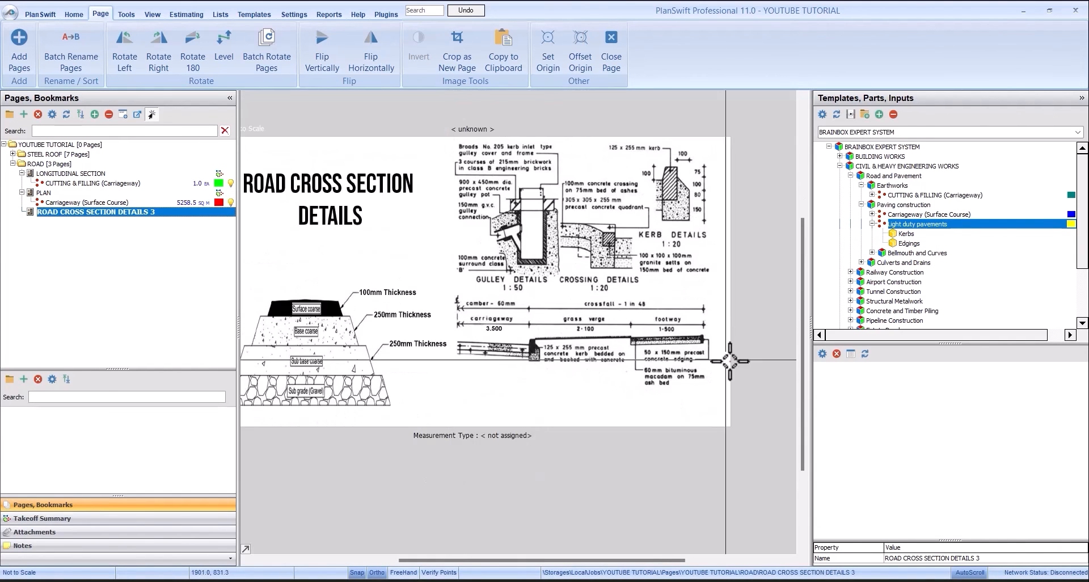
scroll(564, 309, "up", 3)
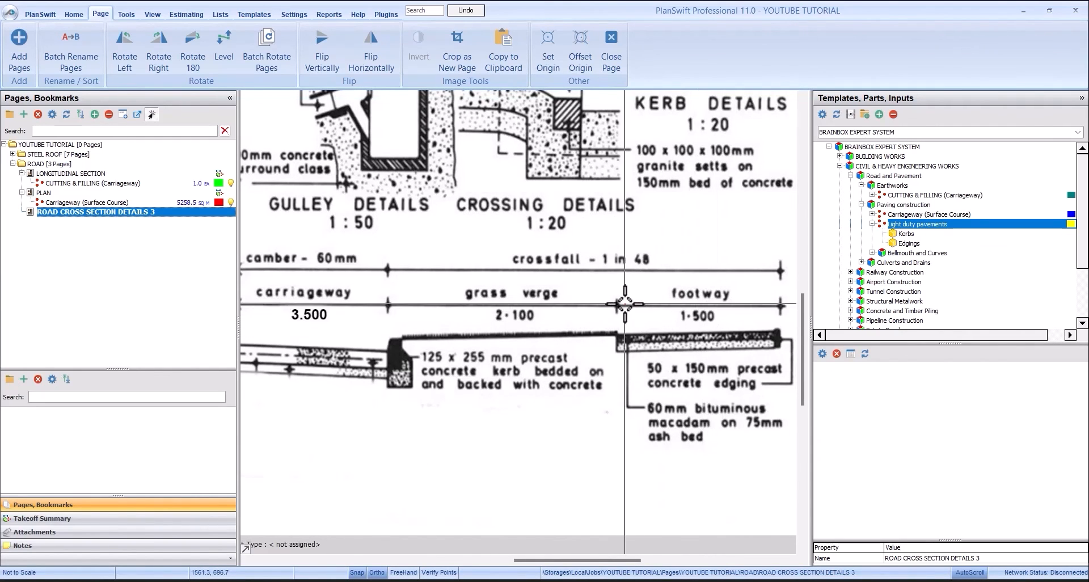
scroll(625, 304, "down", 2)
scroll(655, 305, "up", 2)
scroll(639, 322, "down", 2)
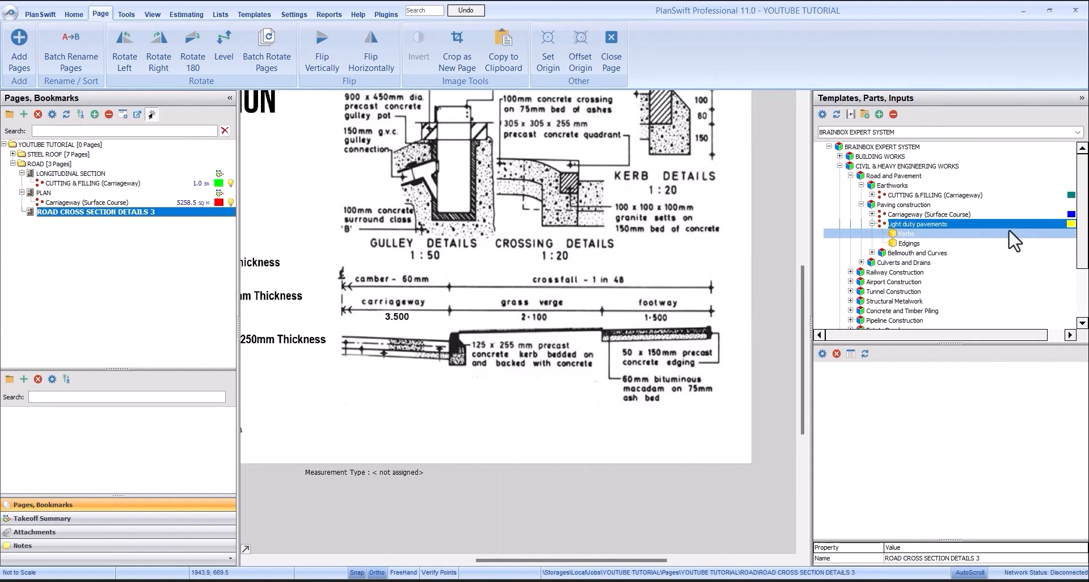
- Start a Light duty pavements takeoff on the PLAN page with length 375.605 M, width 3.6 M and 2 sides
left_click(923, 224)
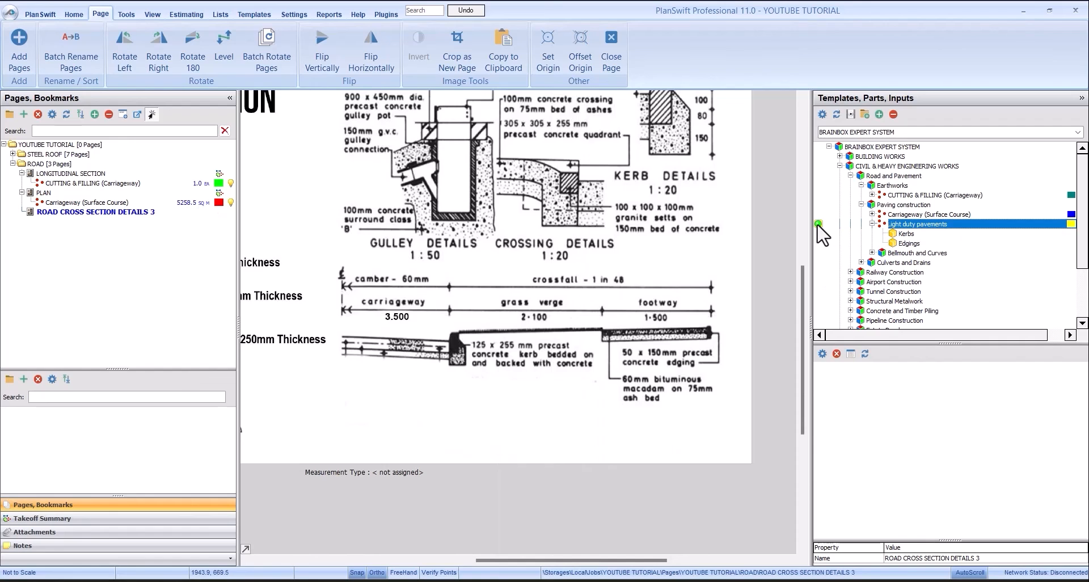
left_click(96, 193)
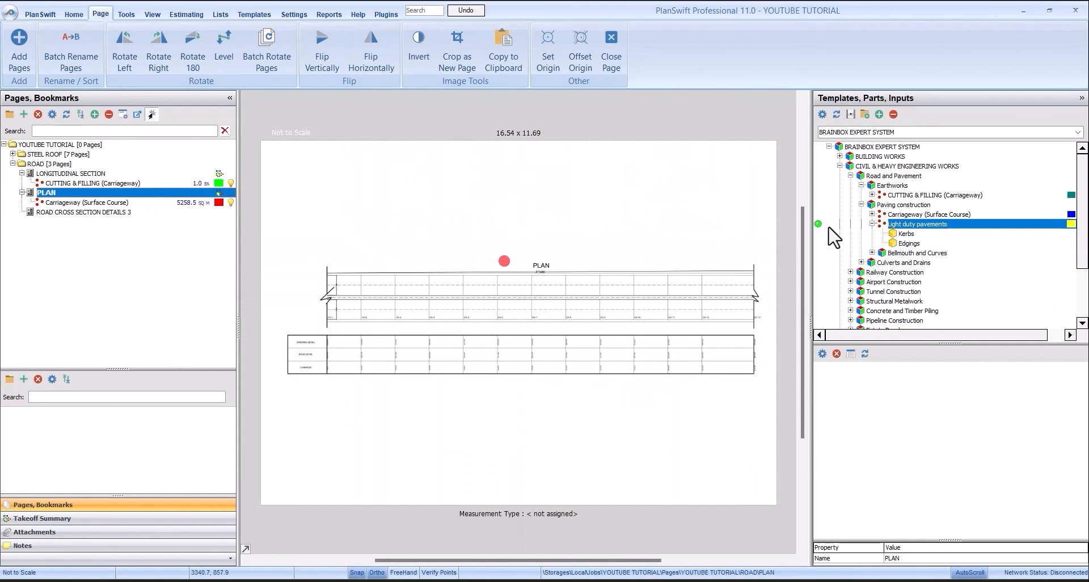
left_click(818, 225)
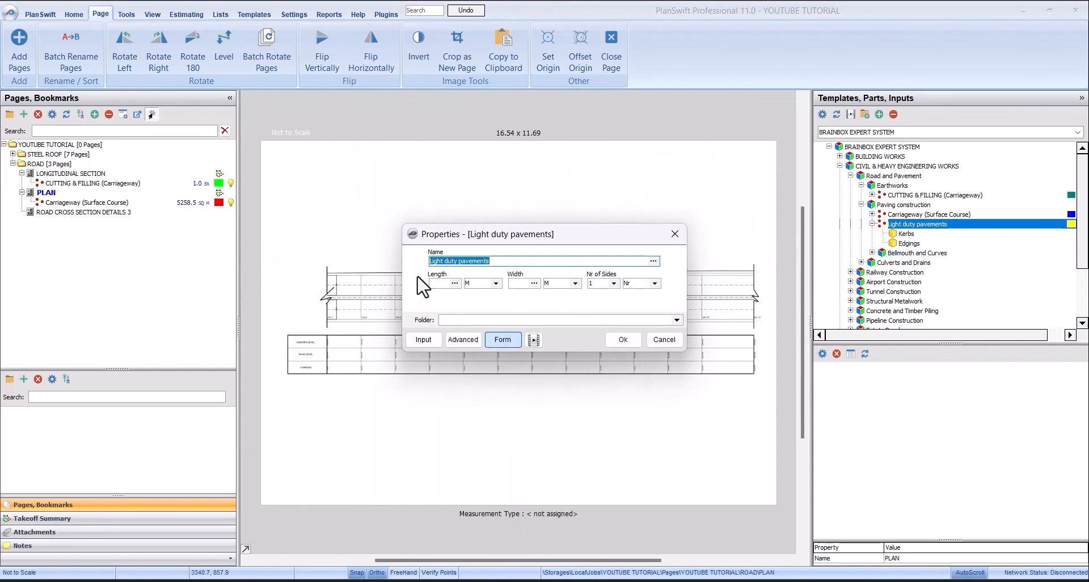
left_click(442, 284)
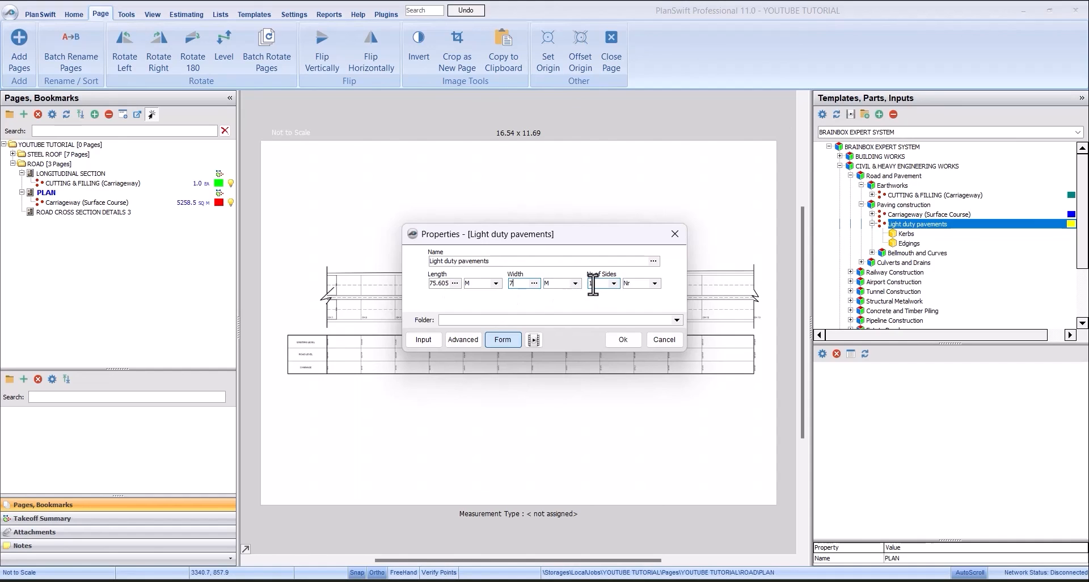
key("BackSpace")
left_click(613, 283)
left_click(602, 301)
left_click(620, 335)
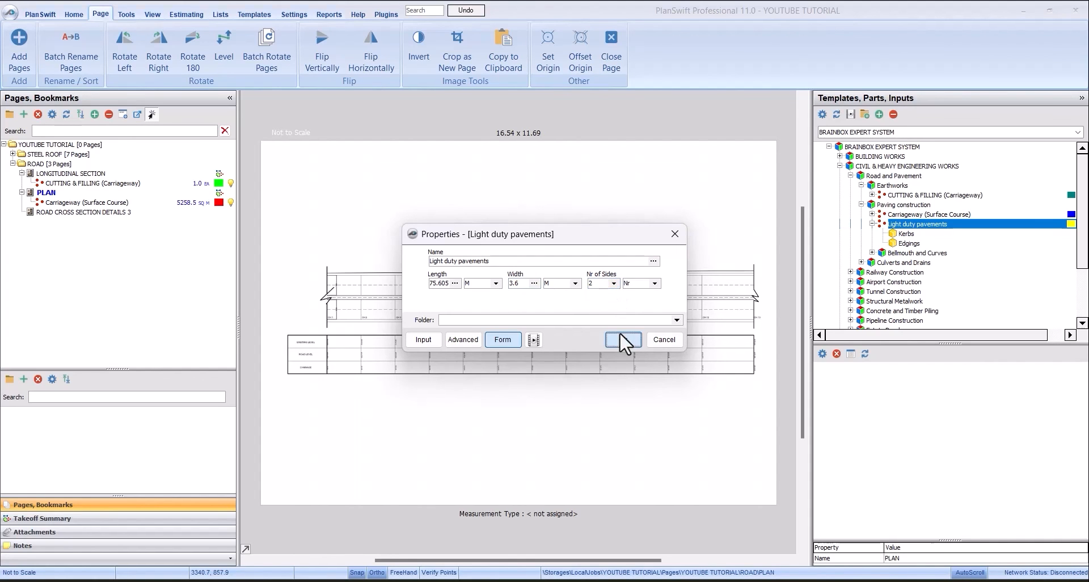
- Place a single Light duty pavements takeoff point above the road plan and finish recording
left_click(574, 249)
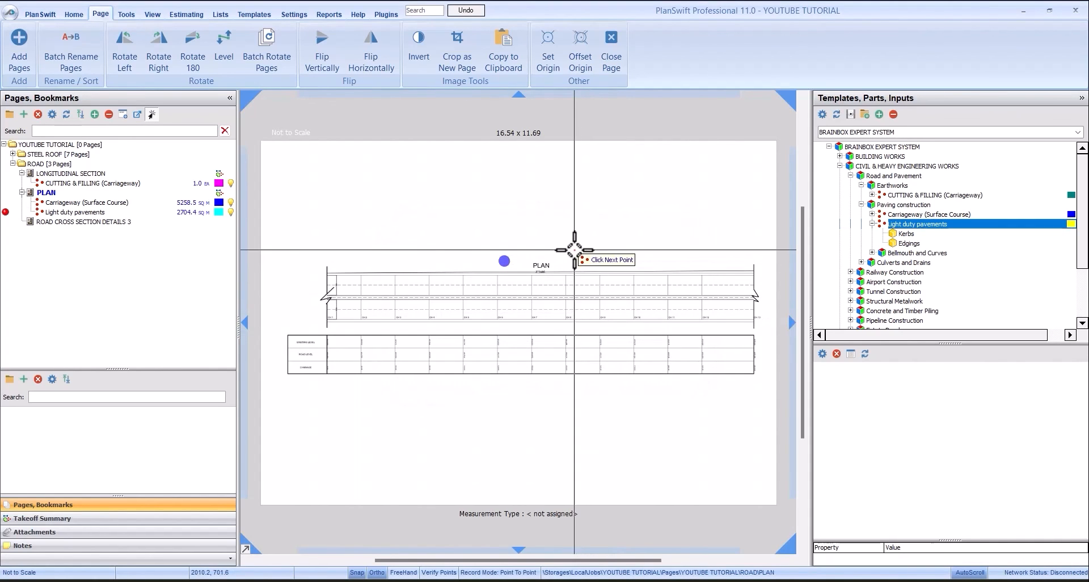
right_click(628, 229)
left_click(656, 259)
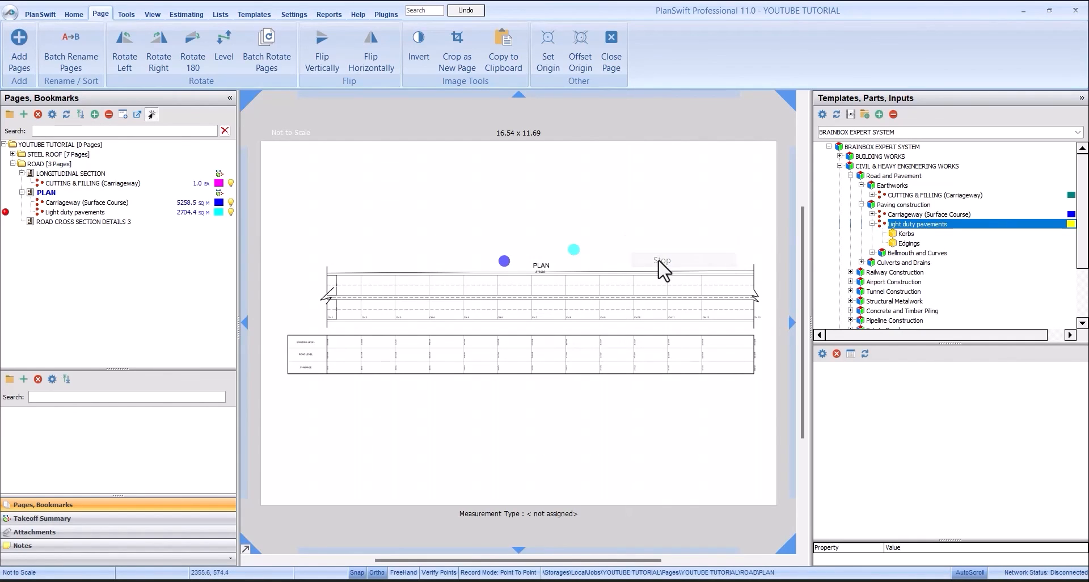
- Set the Edgings spacing of the recorded Light duty pavements takeoff to 0.60 M and review its part quantities
left_click(153, 214)
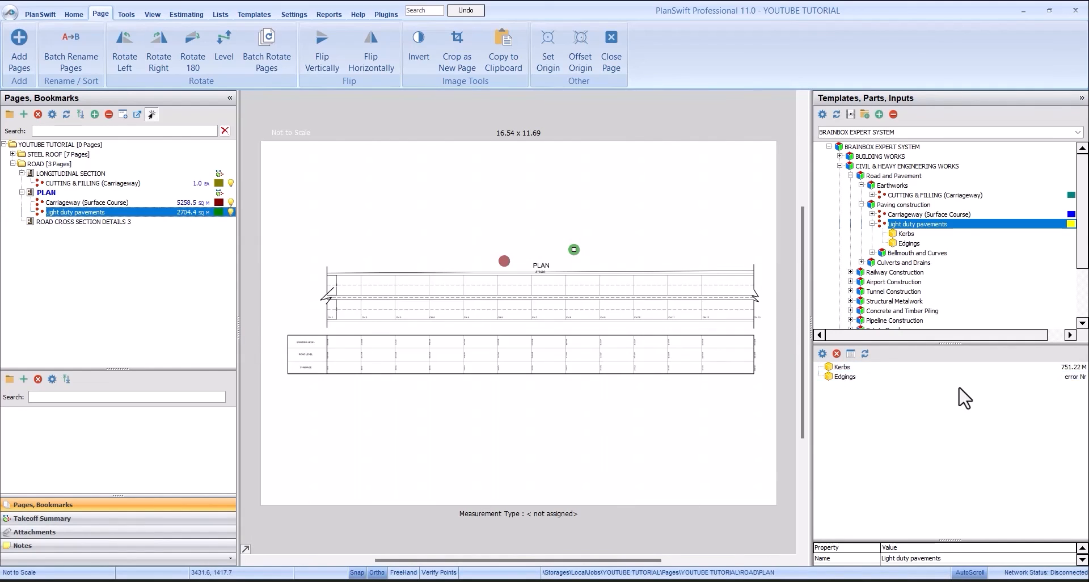
left_click(943, 369)
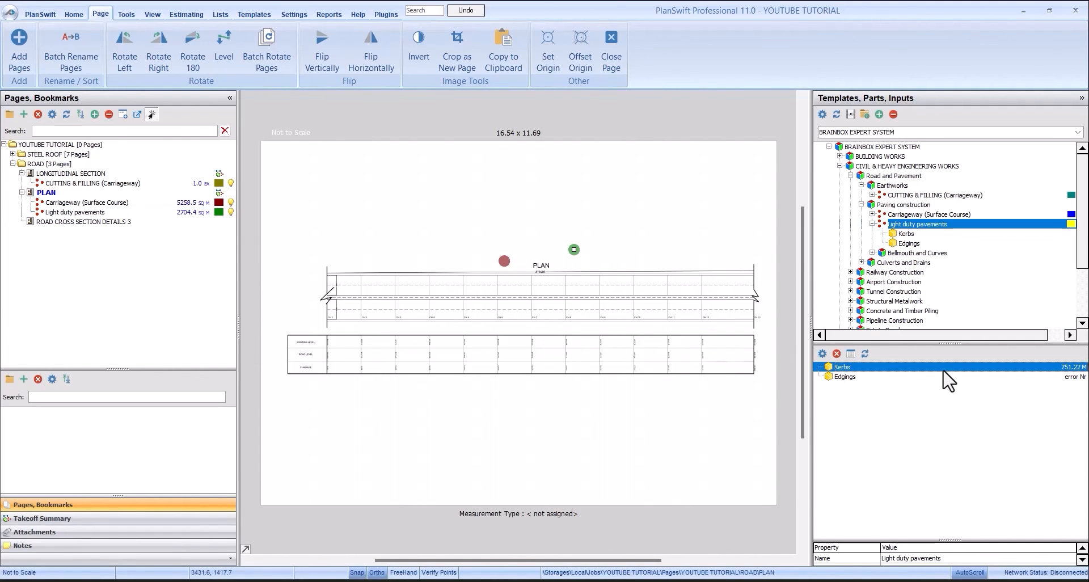
left_click(942, 377)
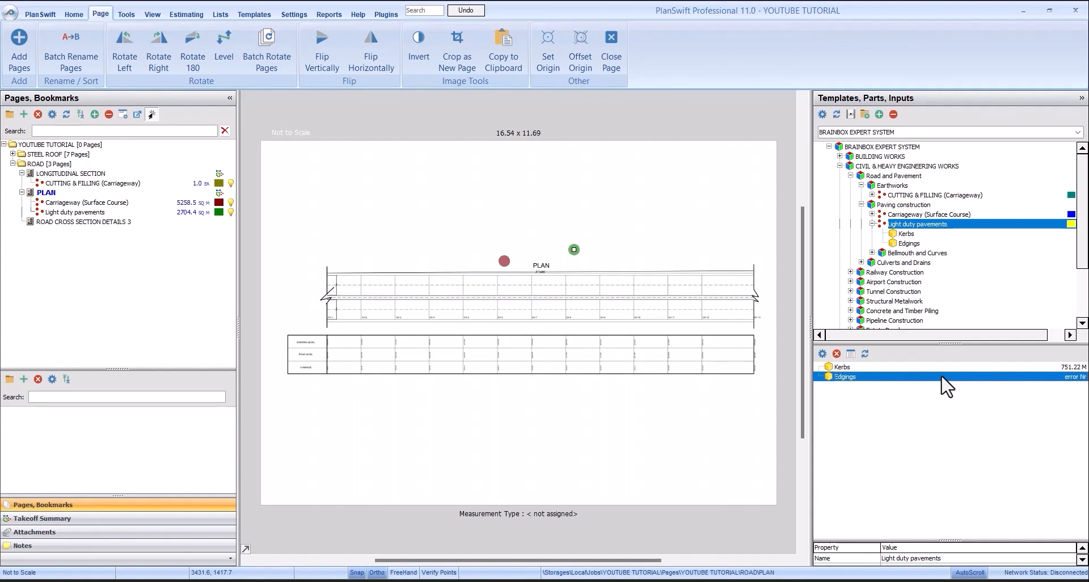
double_click(942, 377)
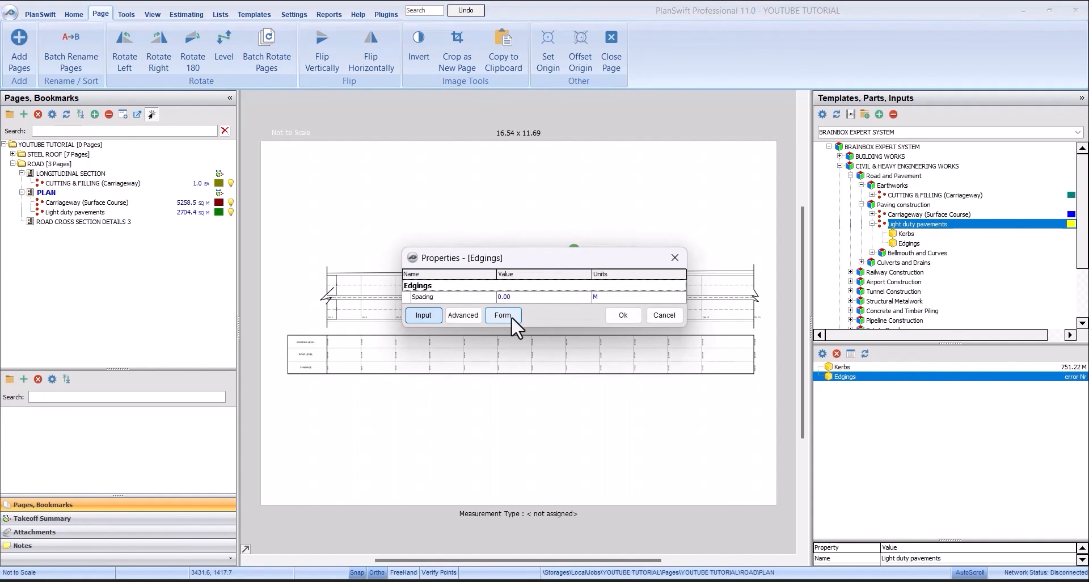
left_click(513, 317)
left_click(572, 249)
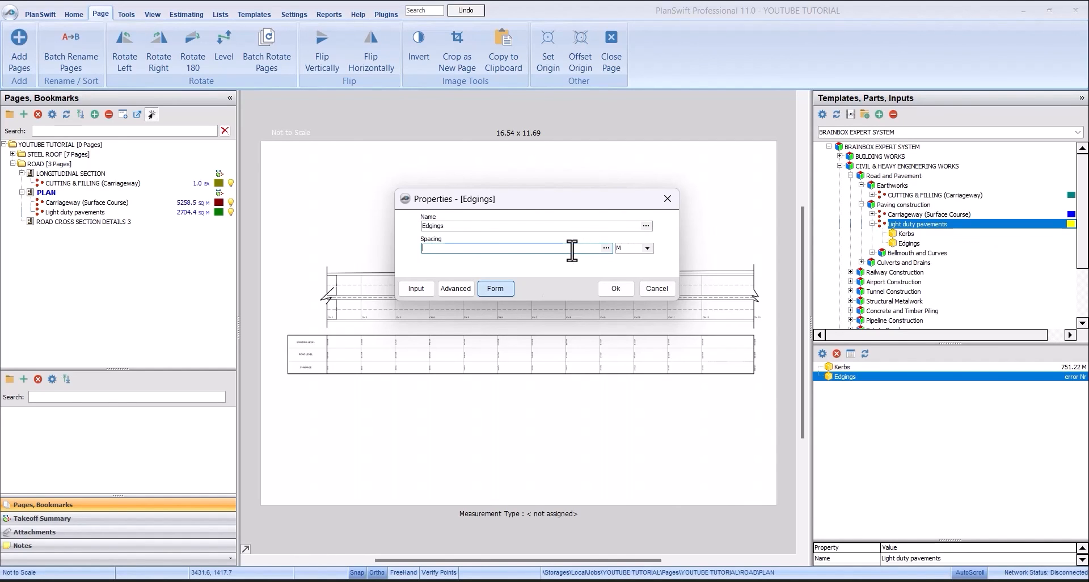
type("0.60")
left_click(623, 290)
left_click(121, 213)
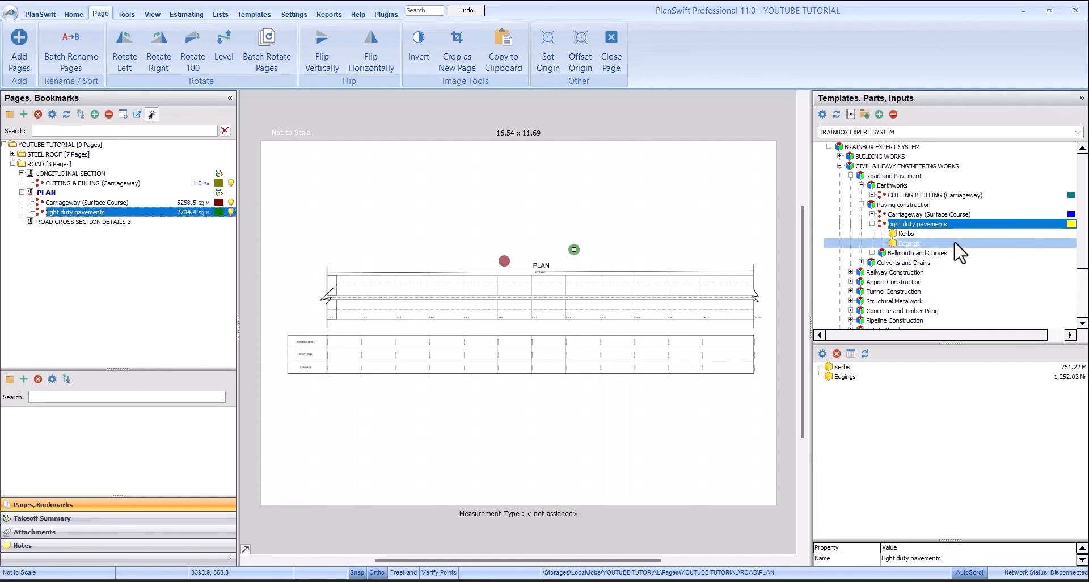
- Look through the remaining Road and Pavement templates, including Bellmouth and Curves and Culverts and Drains
left_click(899, 245)
left_click(925, 224)
left_click(872, 223)
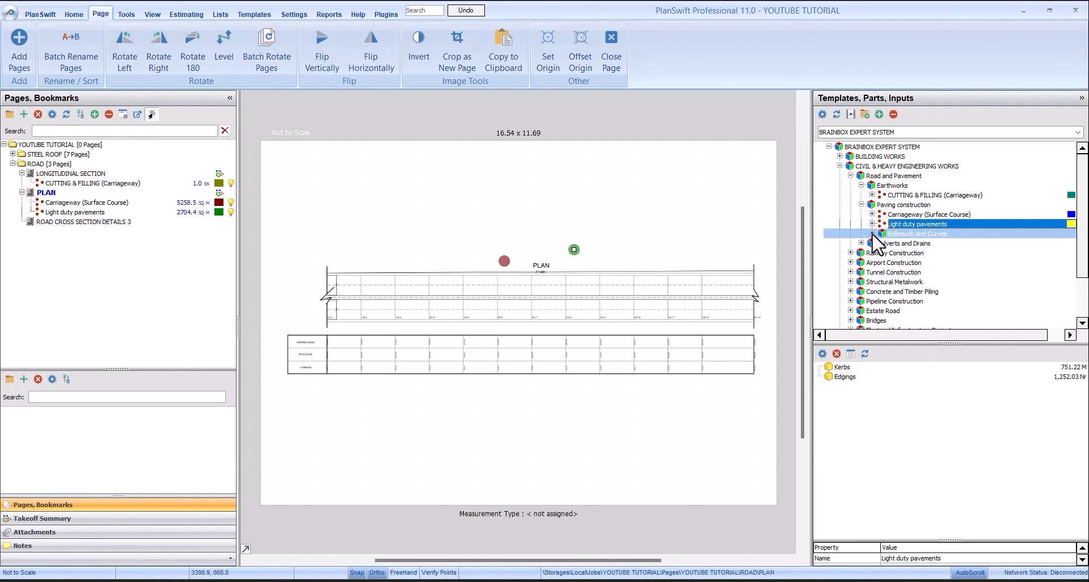
left_click(925, 234)
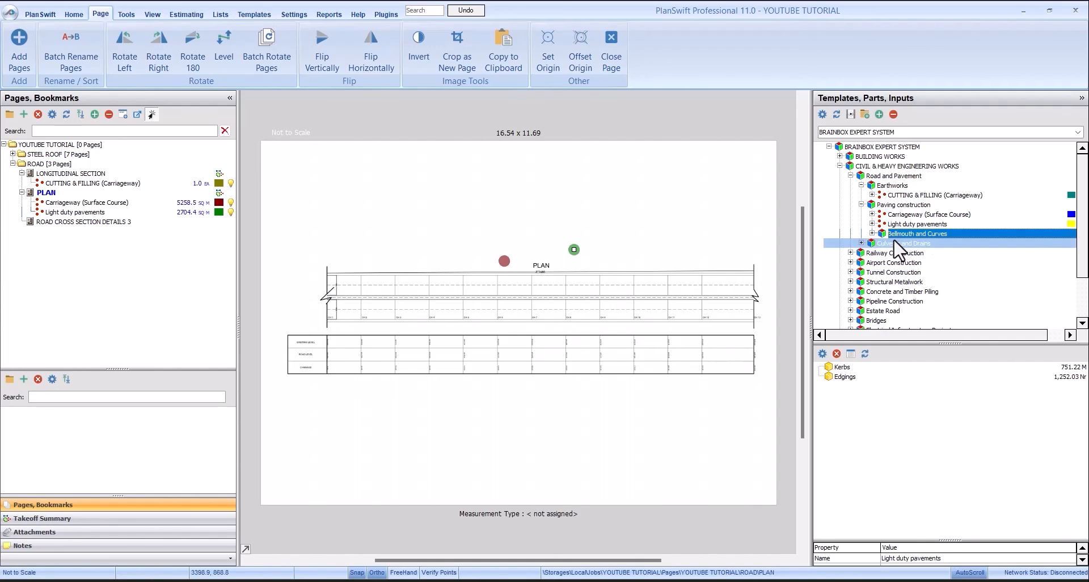
left_click(934, 205)
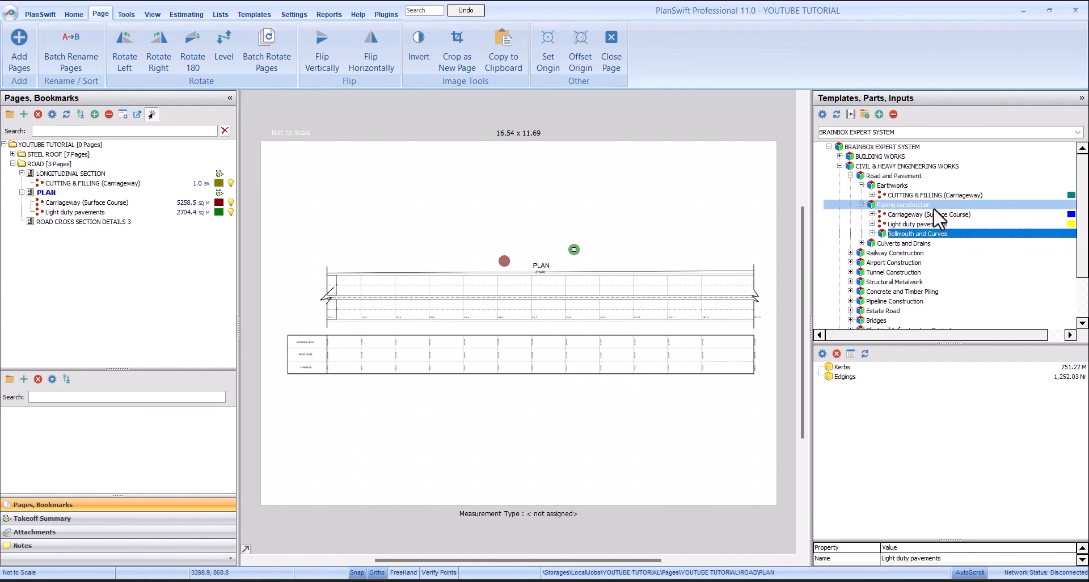
left_click(861, 205)
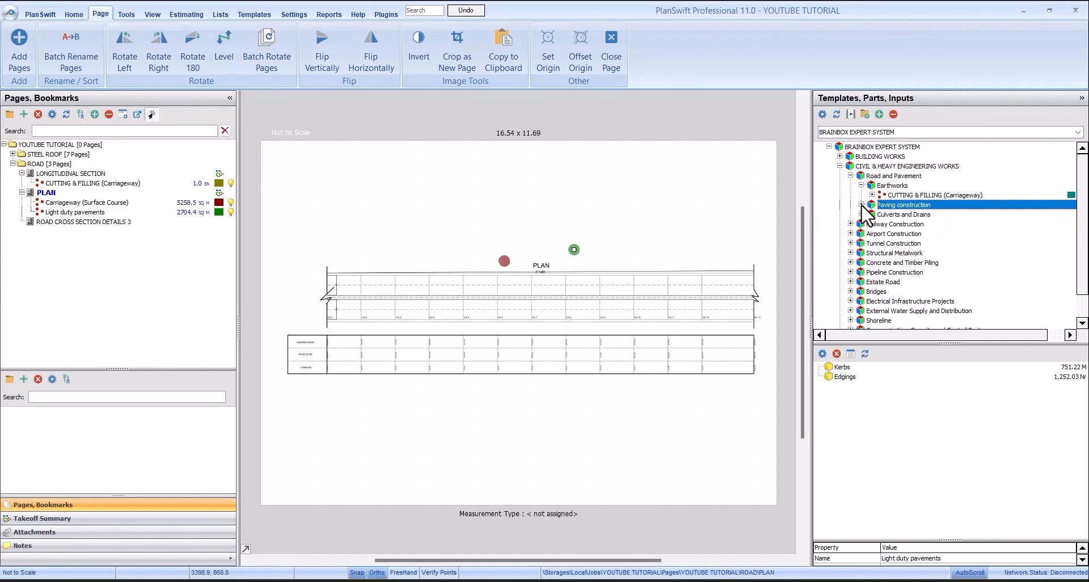
left_click(898, 215)
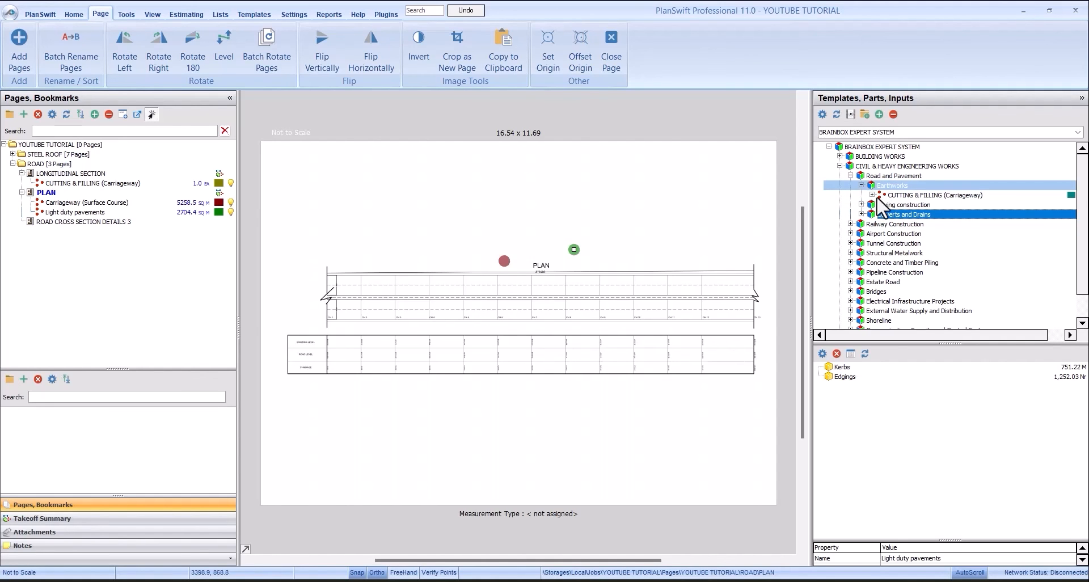
left_click(862, 205)
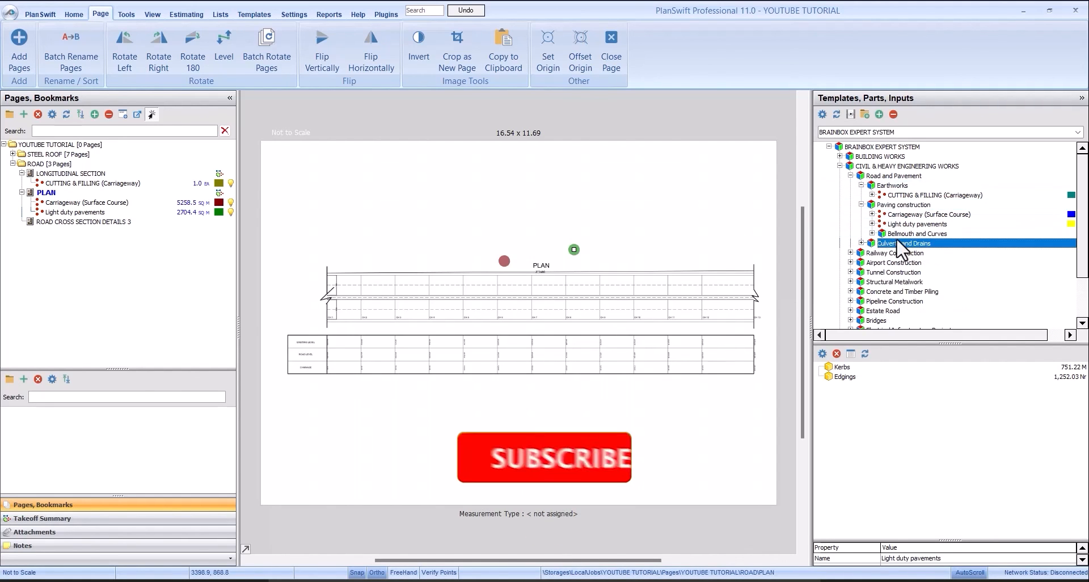